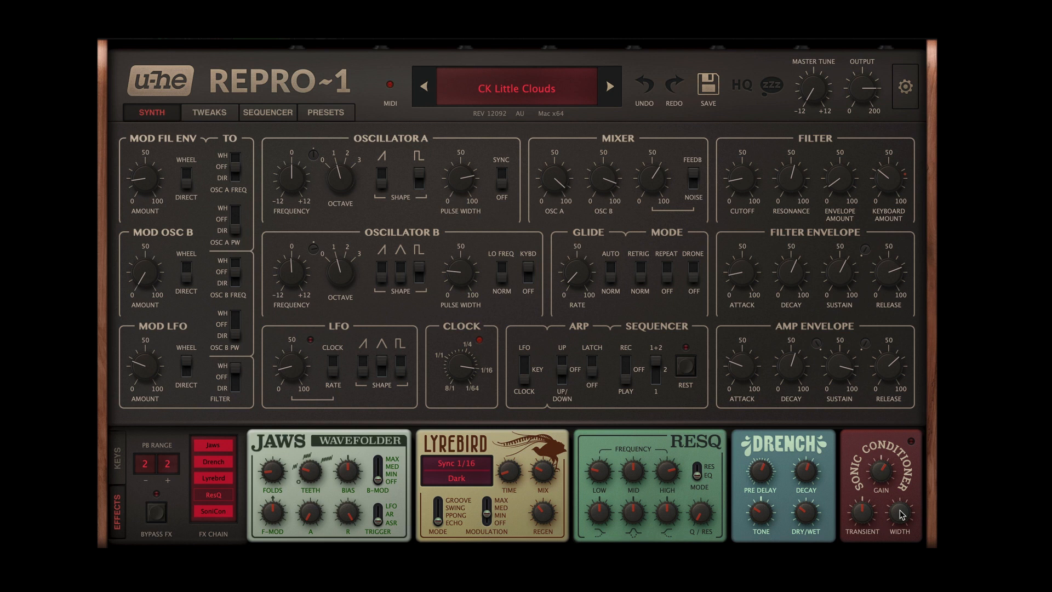
Step: Switch off the SoniCon, Drench and Lyrebird effects in the FX chain, toggling Drench for comparison
click(208, 511)
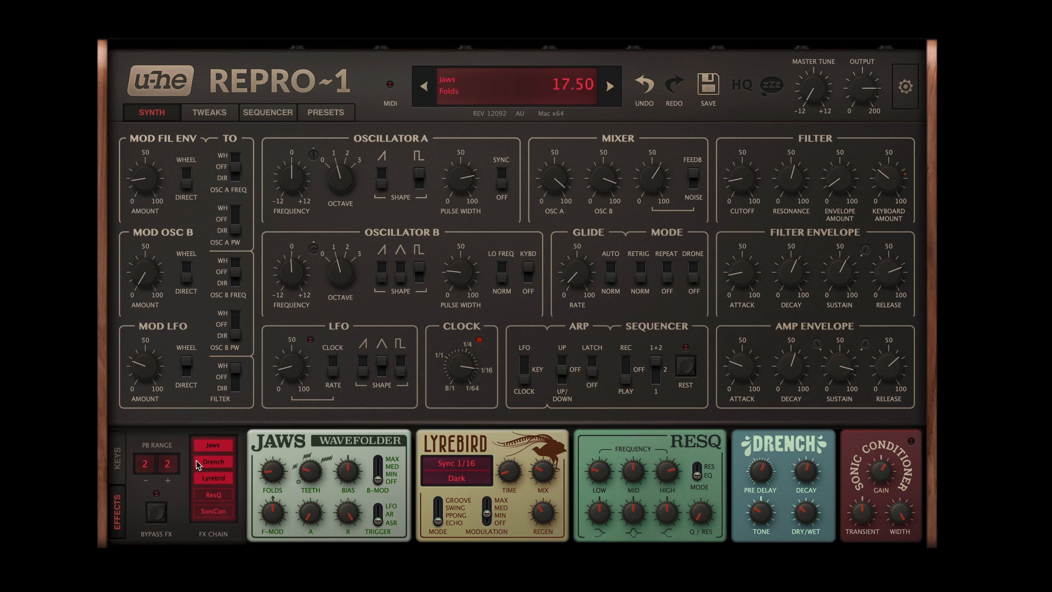
click(214, 462)
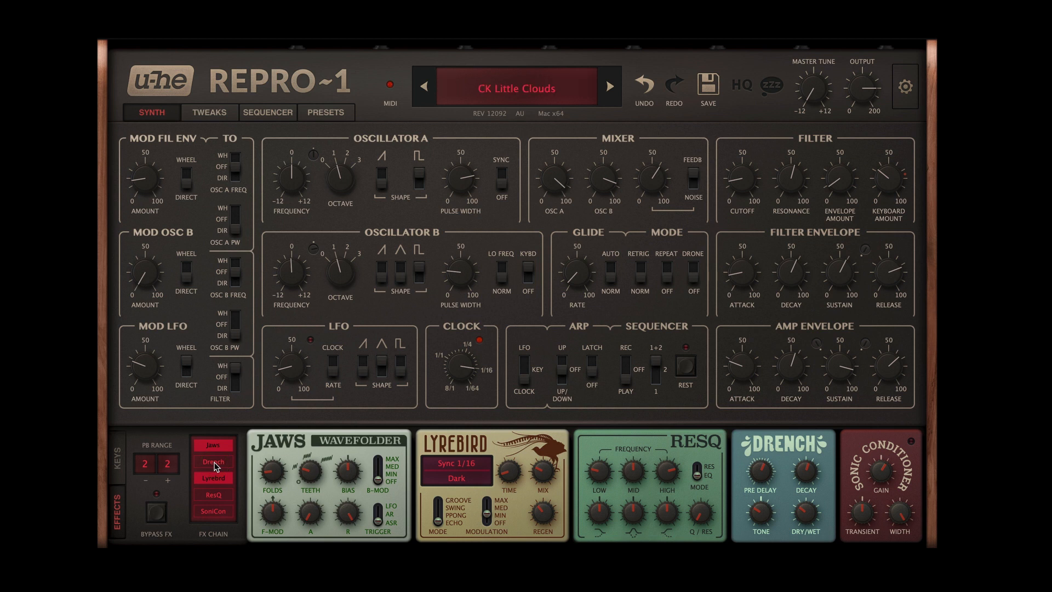
click(215, 464)
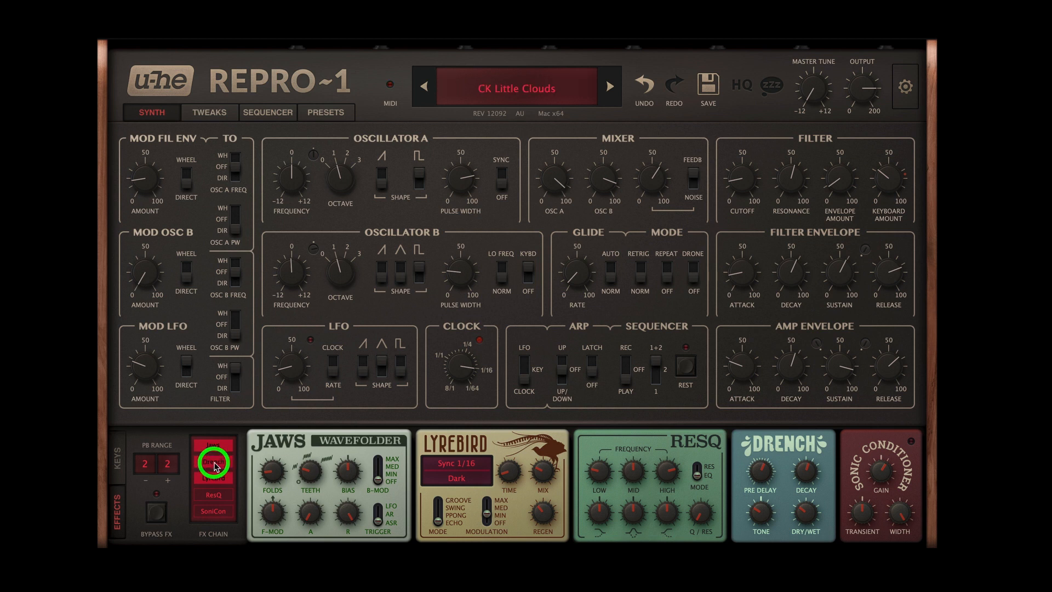
click(214, 464)
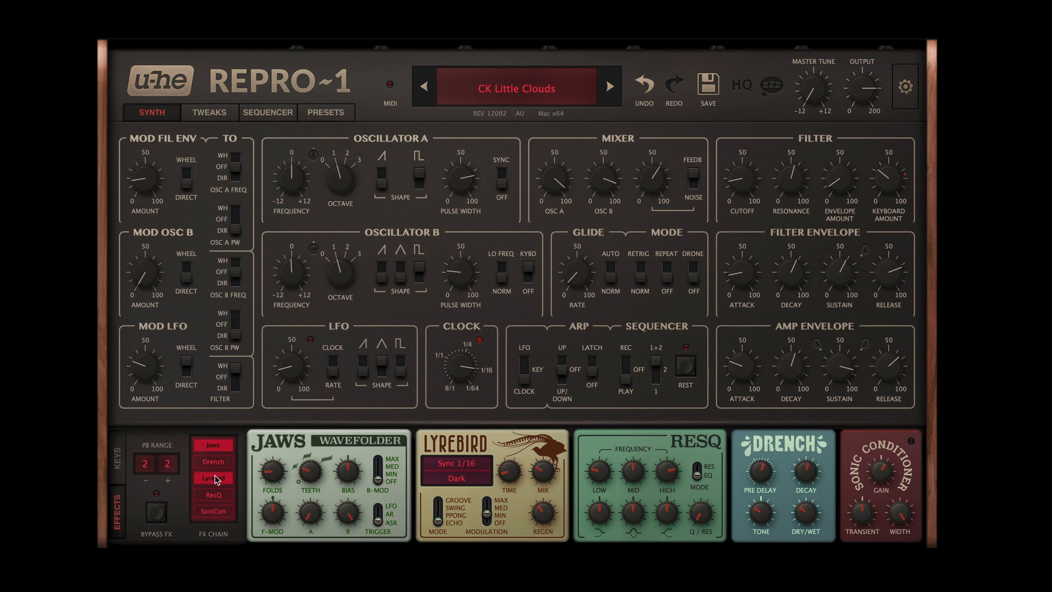
click(215, 477)
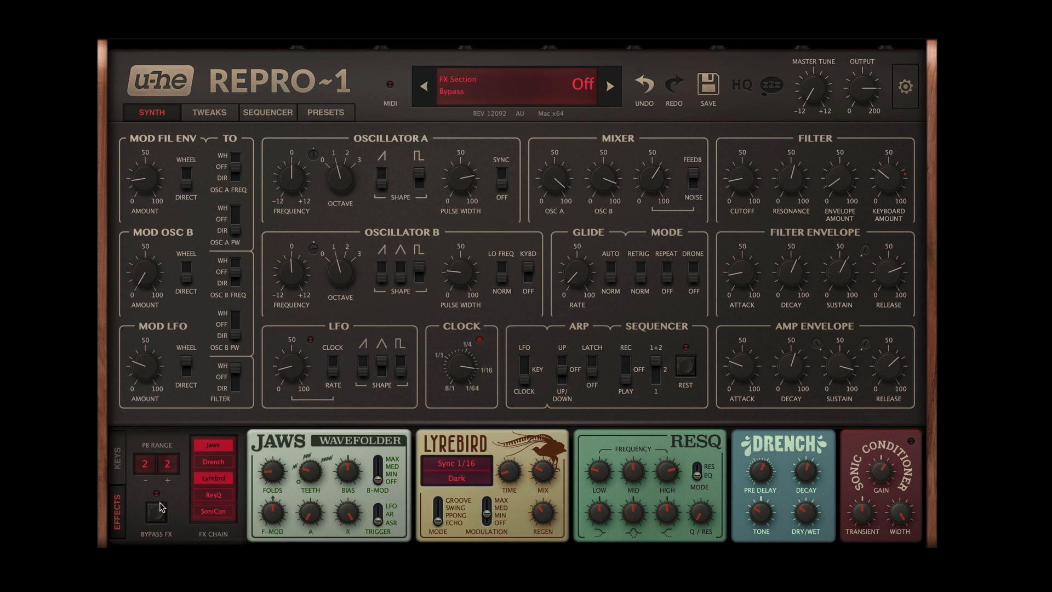
click(223, 483)
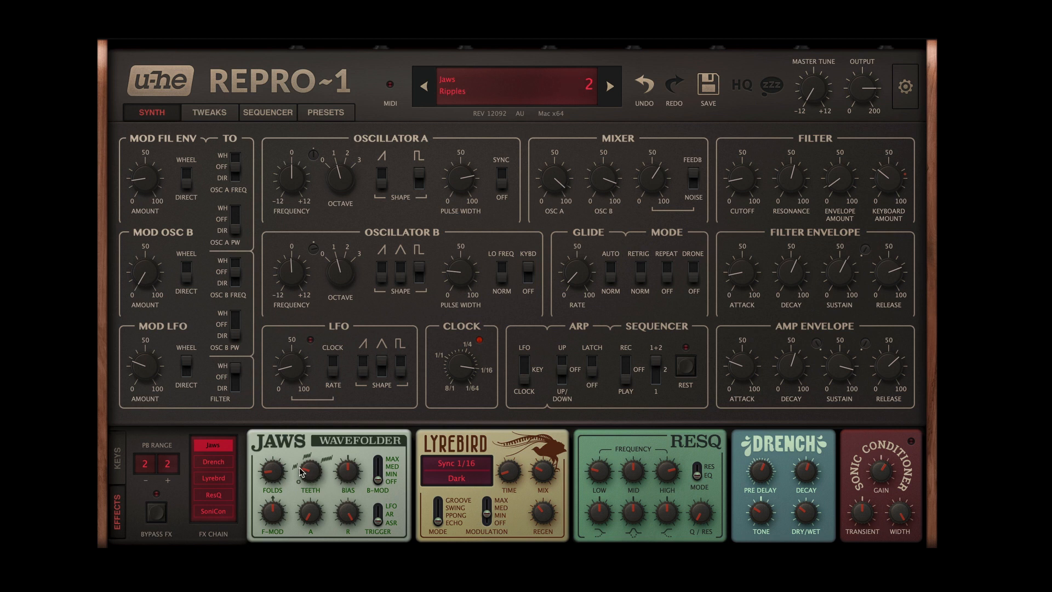
Step: Toggle the Jaws wavefolder off and on repeatedly to compare the sound, then re-enable the other previously used effects
click(213, 447)
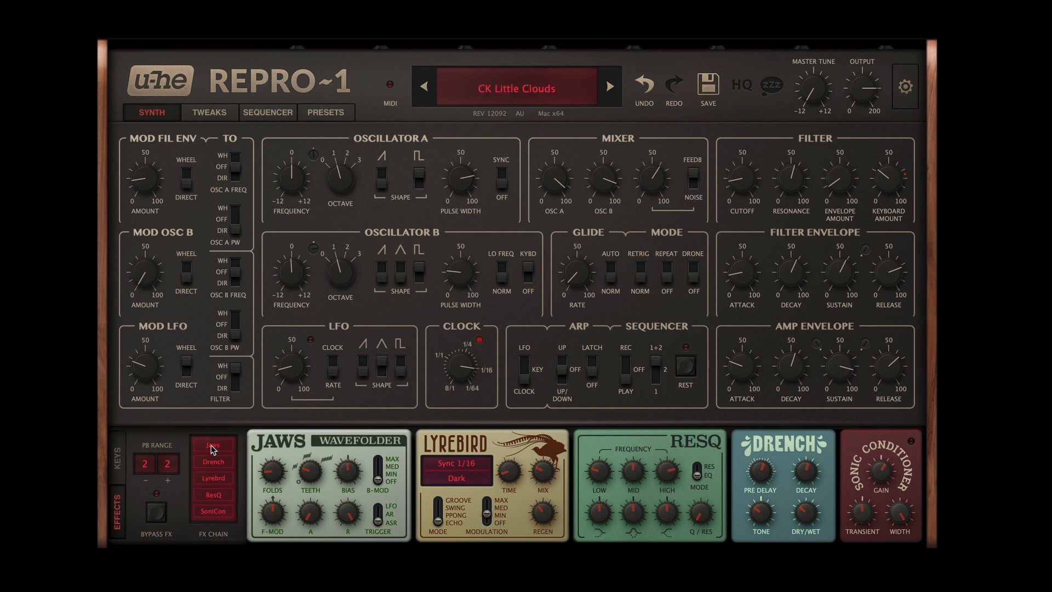
click(213, 447)
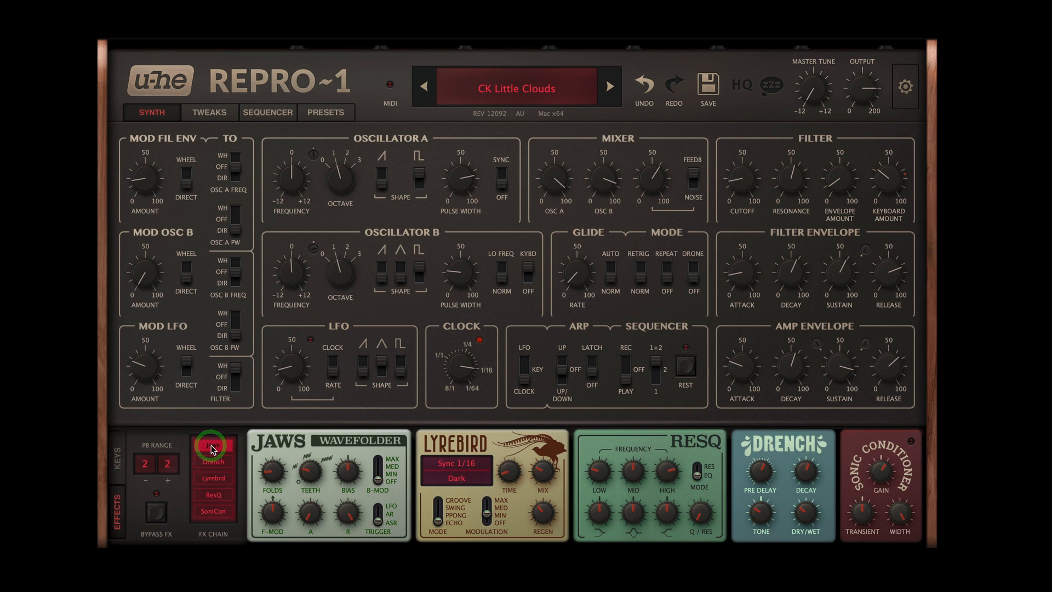
click(213, 448)
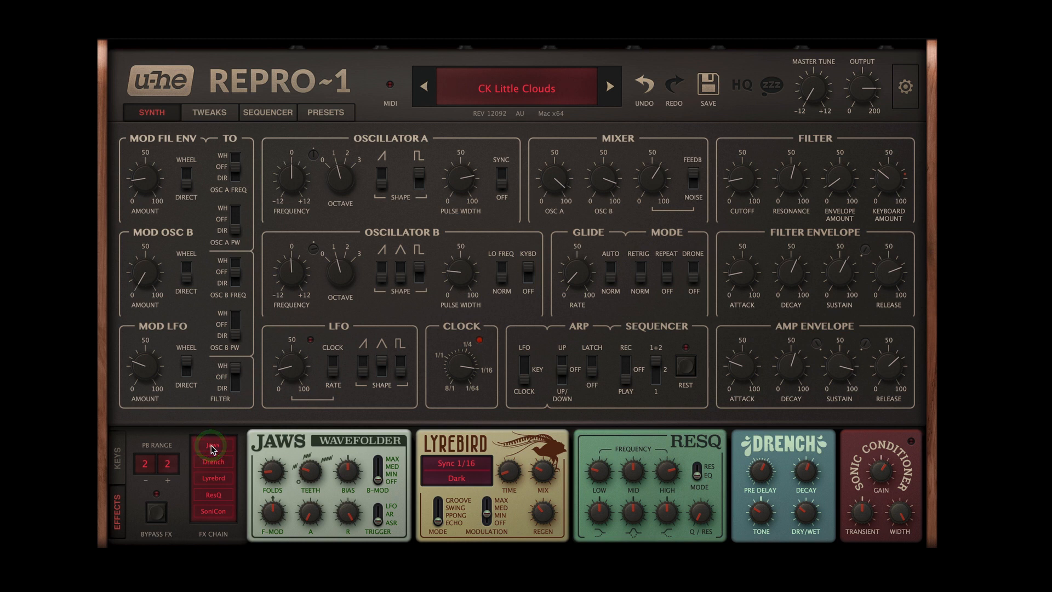
click(214, 447)
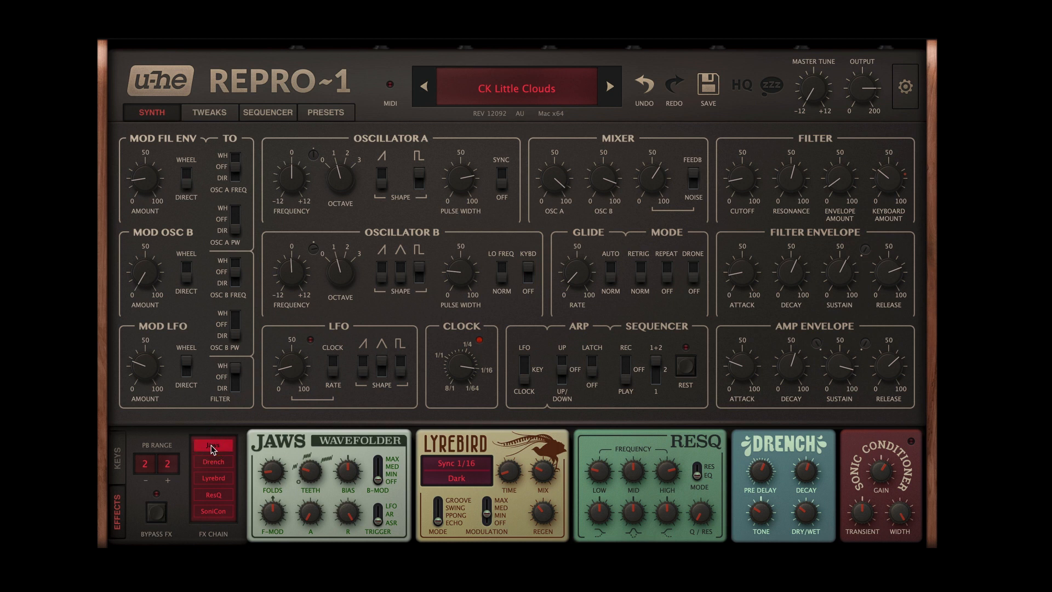
click(212, 448)
click(213, 447)
click(211, 447)
click(212, 446)
click(218, 462)
click(218, 512)
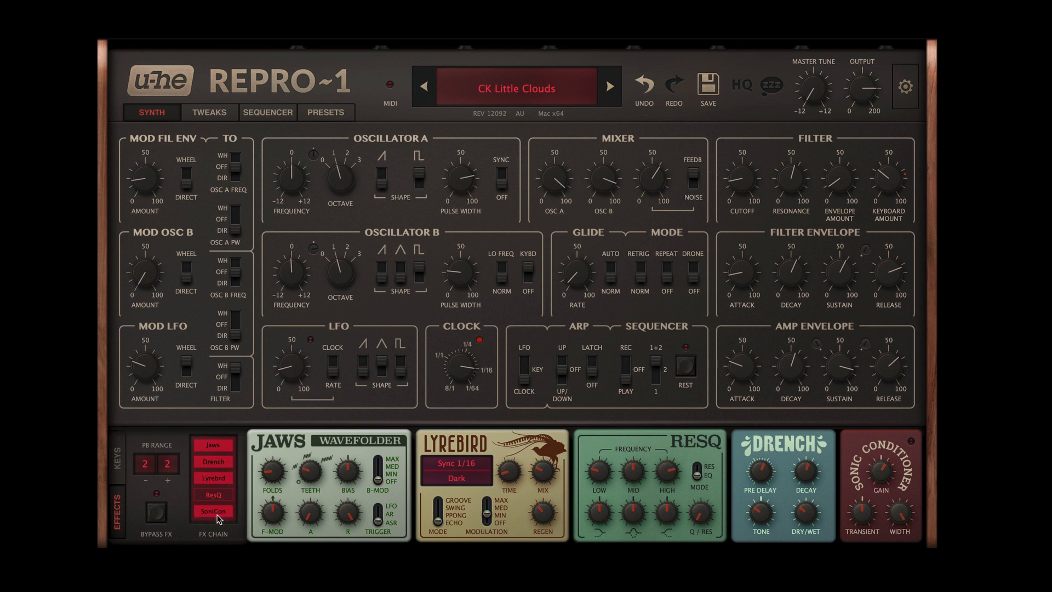
Step: Switch off the SoniCon, Lyrebird, Drench and Jaws effects in the FX chain to hear the dry sound
click(217, 513)
click(214, 477)
click(215, 463)
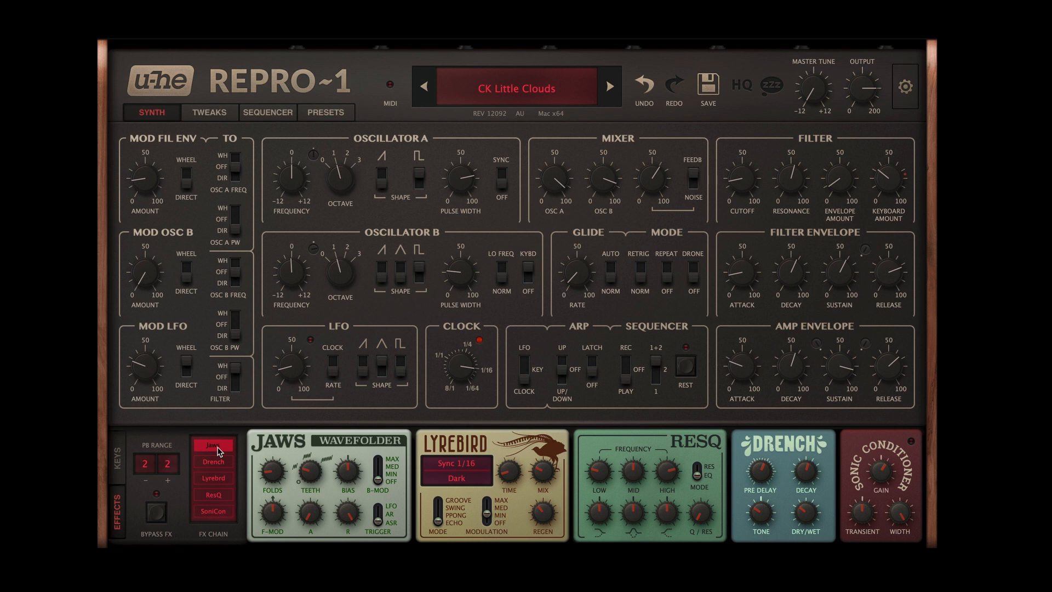
click(217, 446)
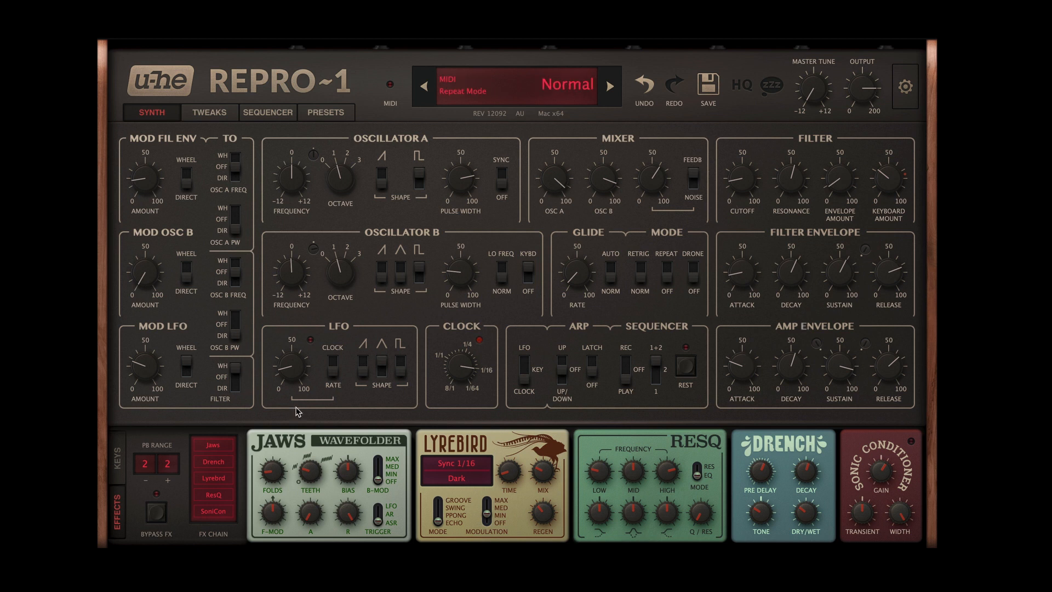
Step: Display the keyboard section in place of the effects and try out the modulation wheel
click(118, 458)
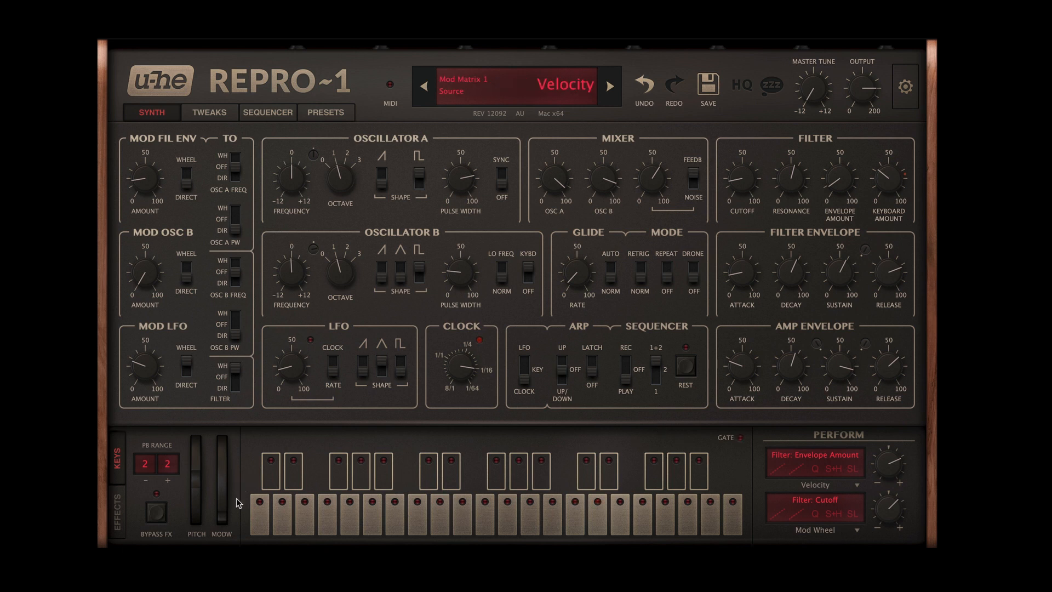
drag(224, 518, 270, 531)
Step: Slow the sequencer clock to about 1/4 and lower the velocity of Pattern 1 step 4 to 1
click(273, 111)
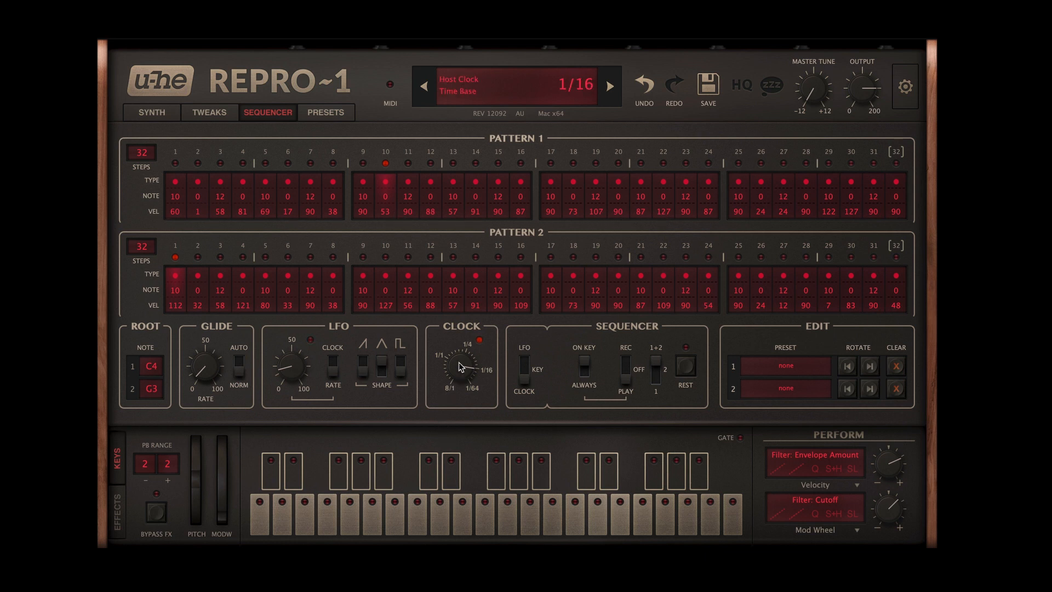
drag(460, 366, 459, 410)
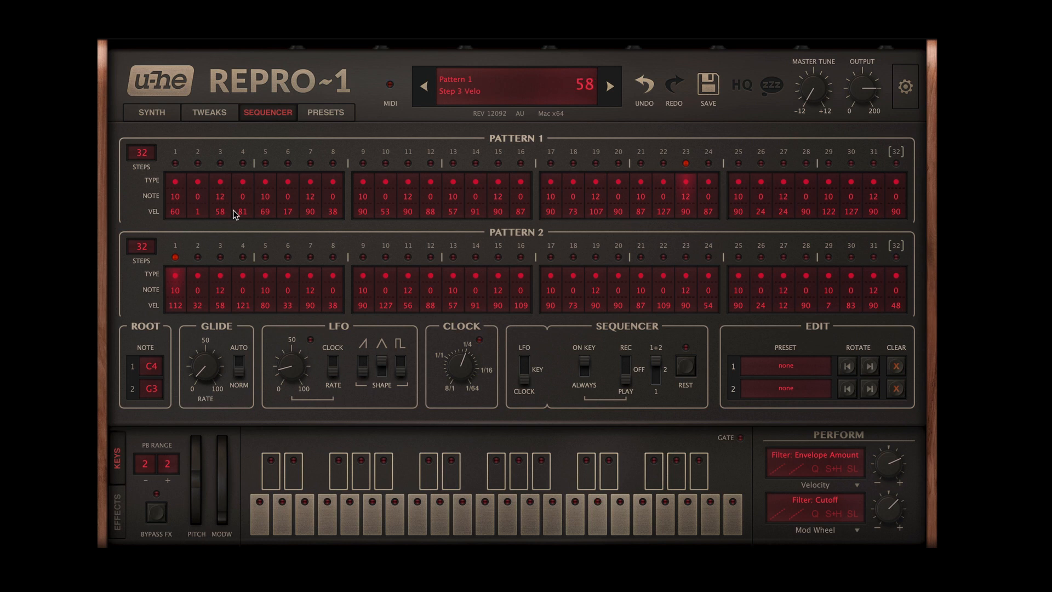
drag(242, 218, 245, 301)
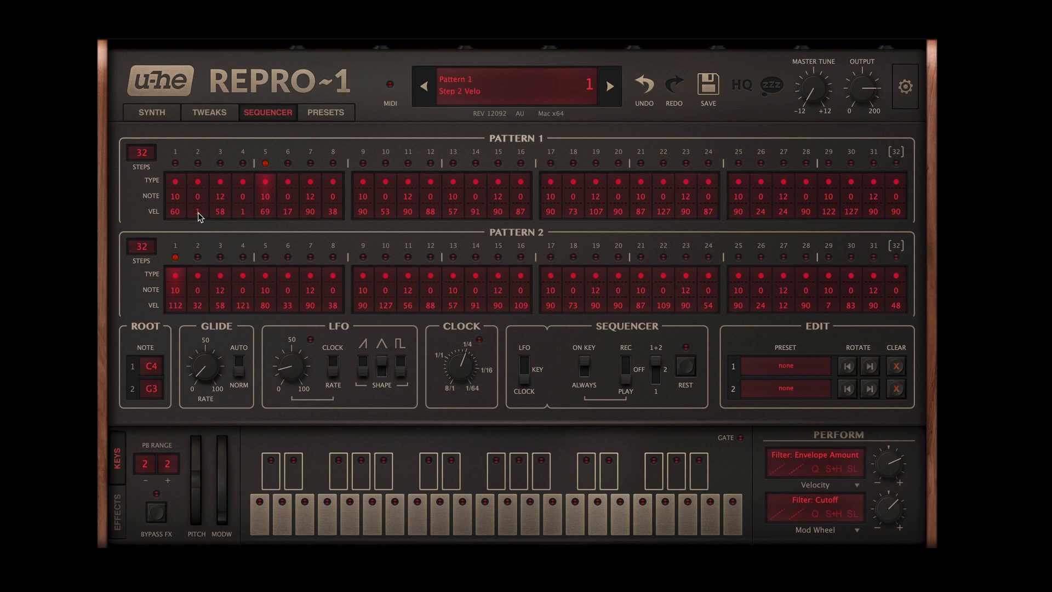
Step: Set the velocity of Pattern 1 step 4 back to 81 and the clock back to 1/16
click(152, 112)
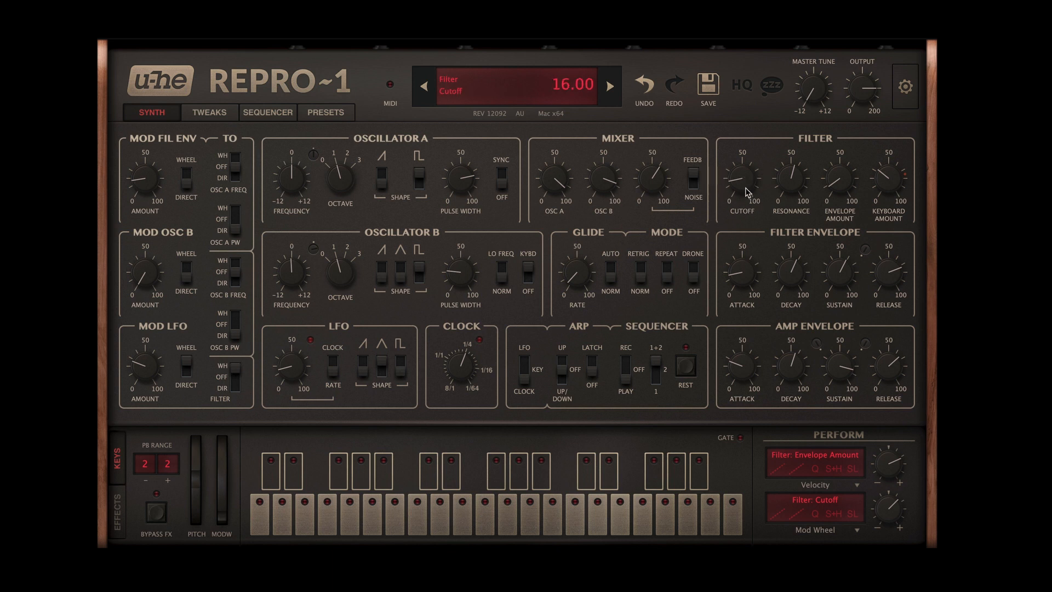
click(265, 112)
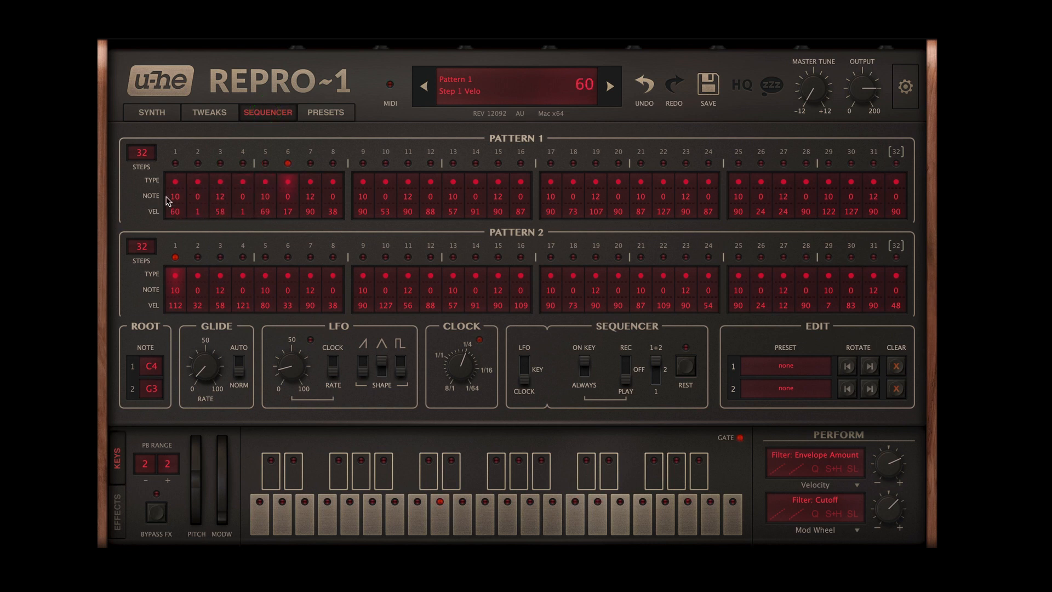
drag(242, 212, 247, 149)
click(143, 115)
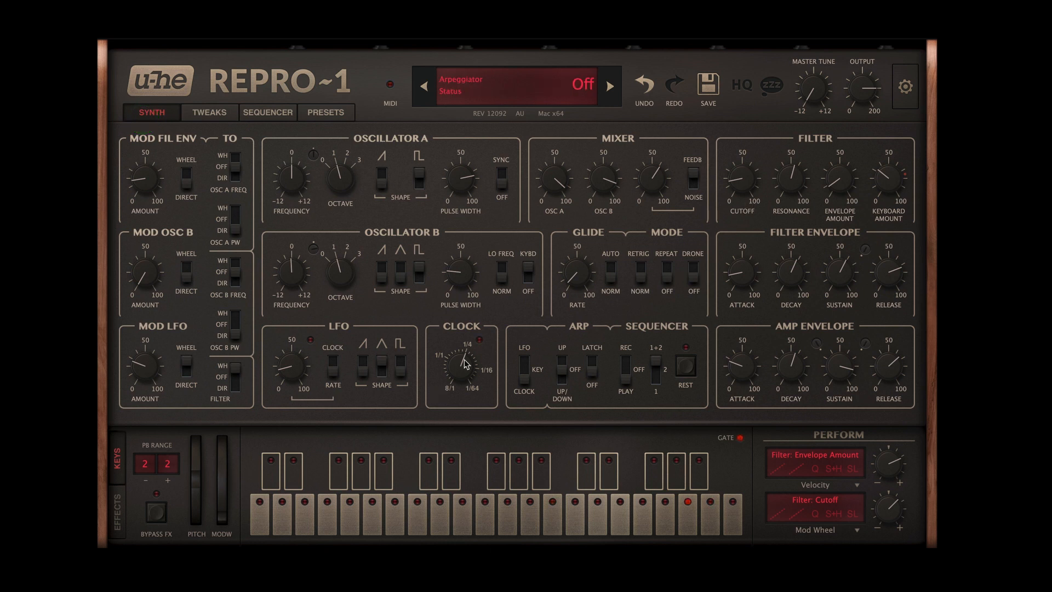
drag(463, 364, 462, 323)
Step: Cycle the type of Pattern 1 step 1 through Rest and back to a played note
click(241, 117)
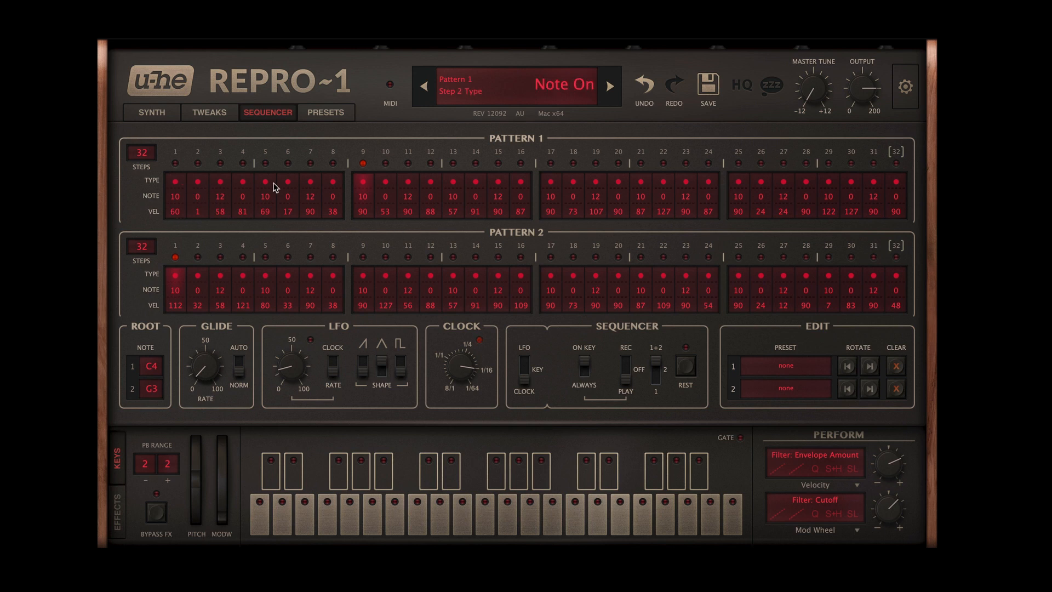
click(177, 184)
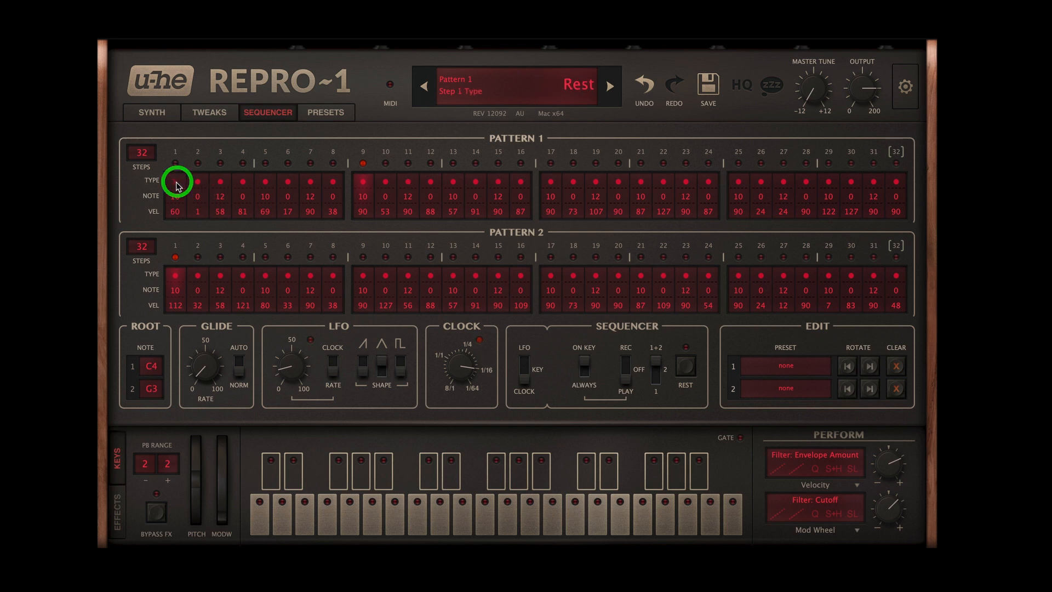
click(177, 184)
click(177, 184)
click(177, 184)
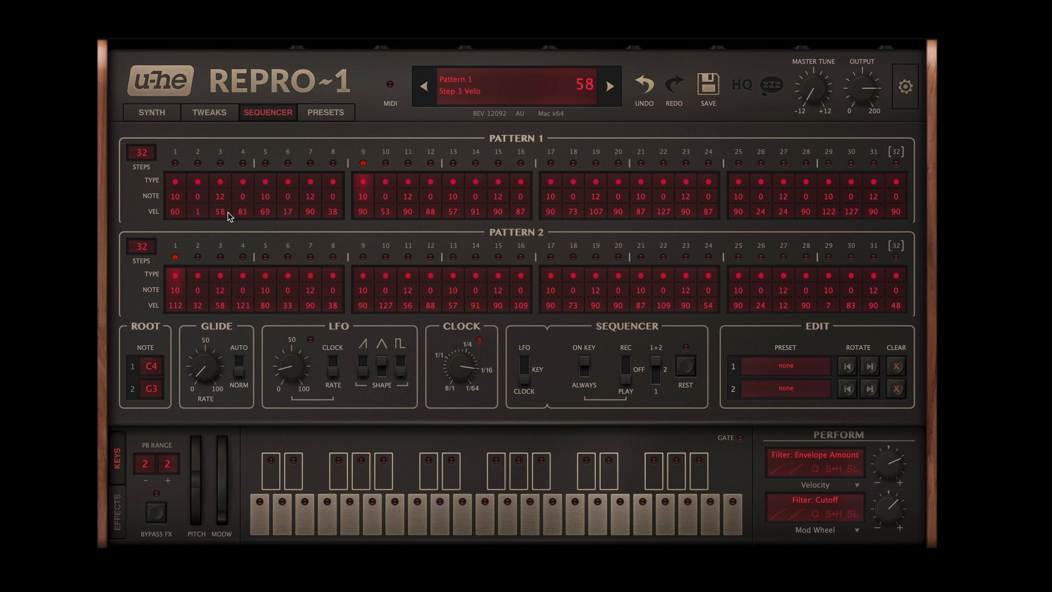
Step: Set the Perform section's Velocity modulation amount for the filter envelope amount to zero
click(152, 113)
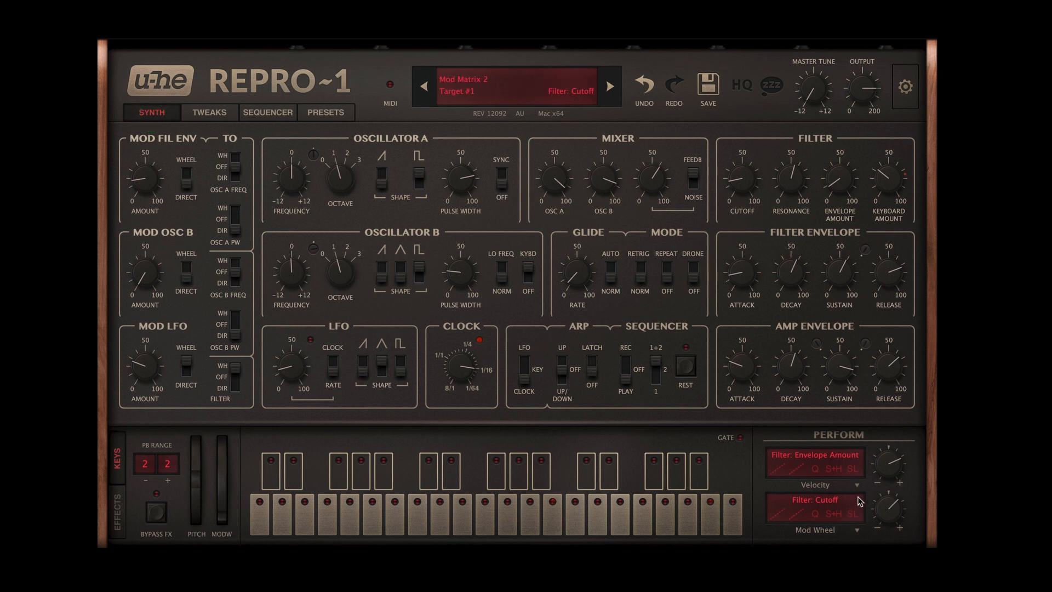
drag(892, 462, 891, 507)
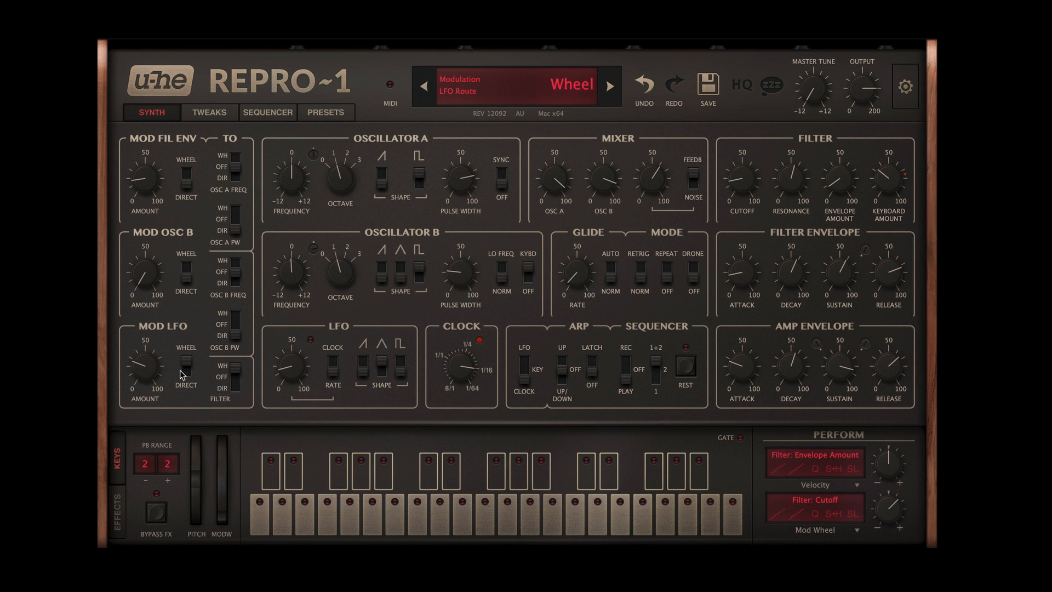
Step: Examine the LFO modulation amount, LFO frequency, sequencer patterns and filter envelope modulation amount
click(147, 371)
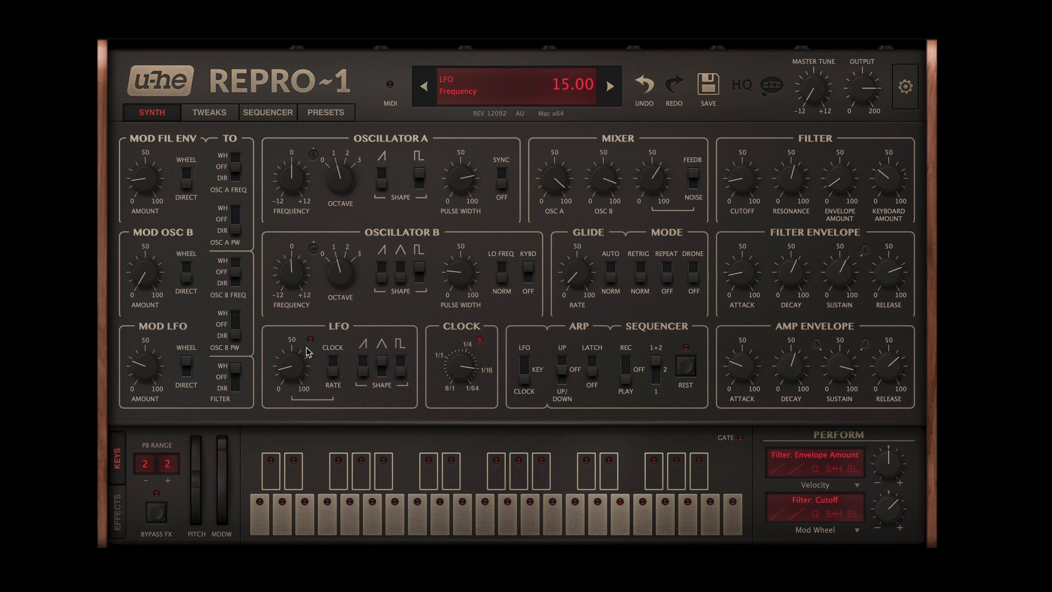
mouse_move(293, 370)
mouse_down()
mouse_move(292, 255)
mouse_move(289, 368)
mouse_up()
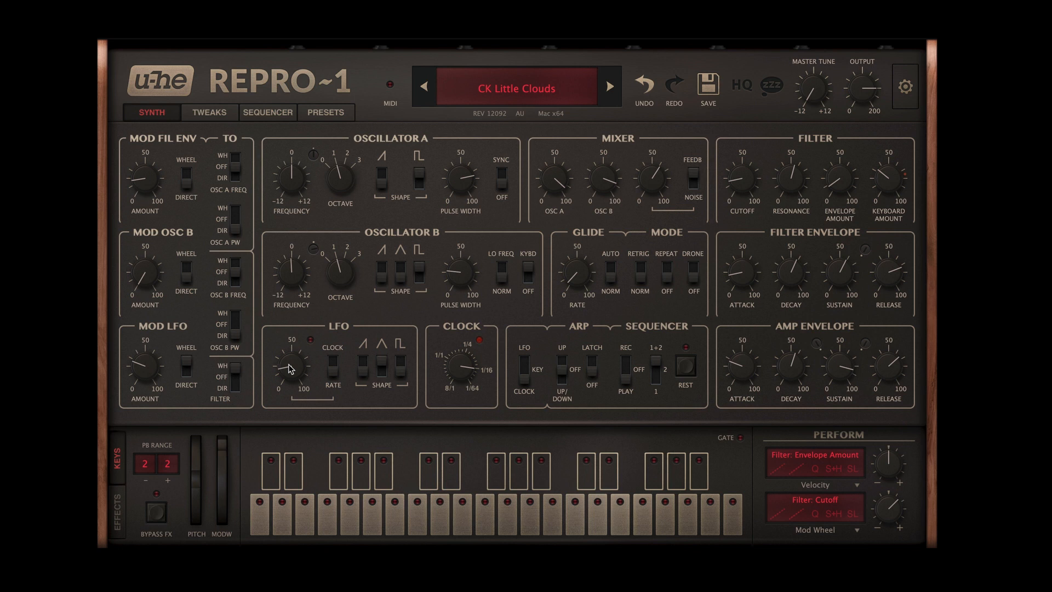
click(250, 115)
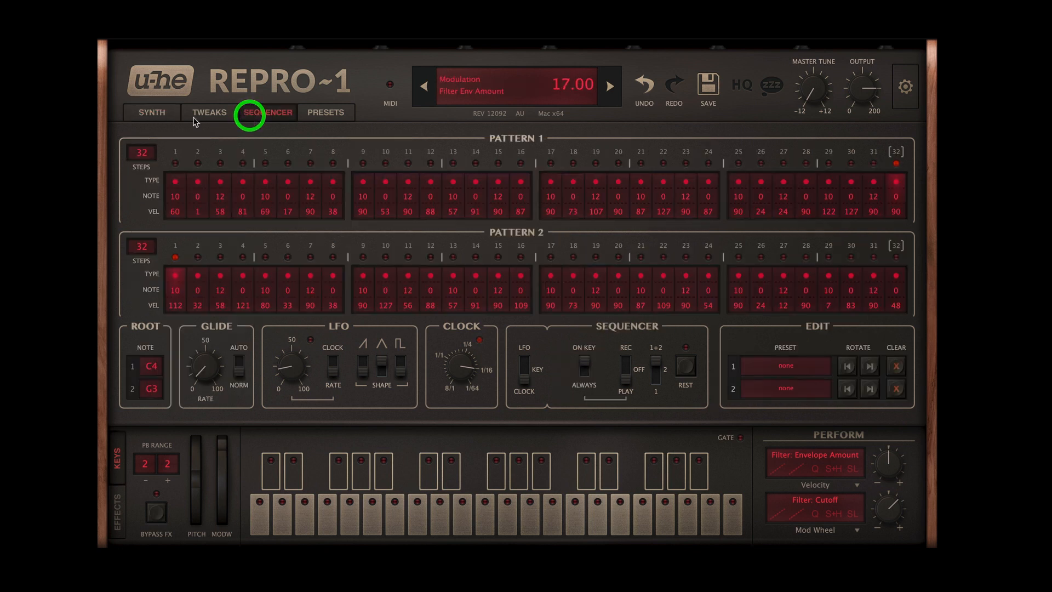
click(159, 116)
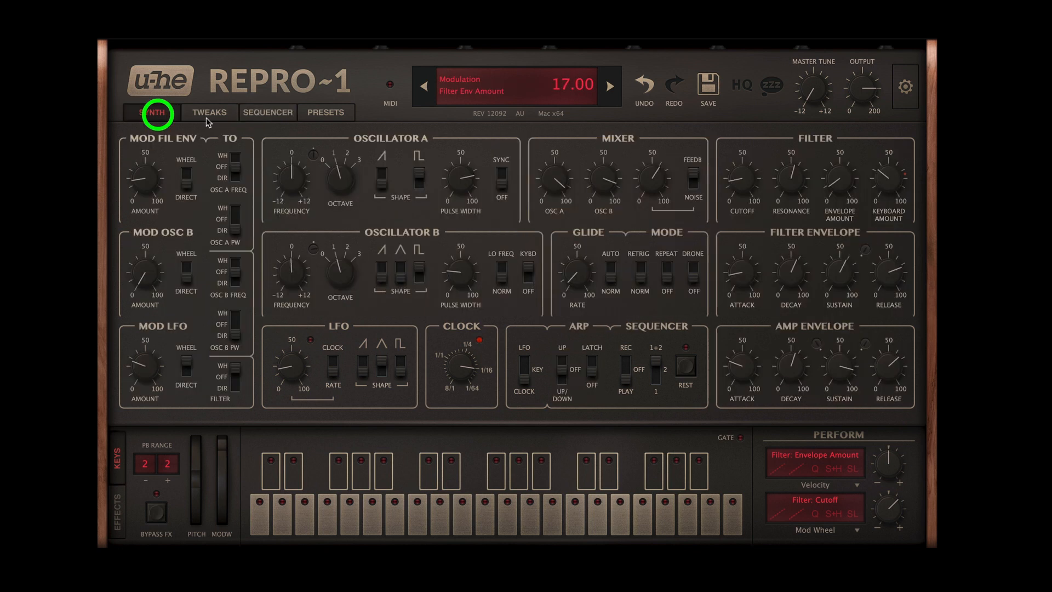
click(271, 113)
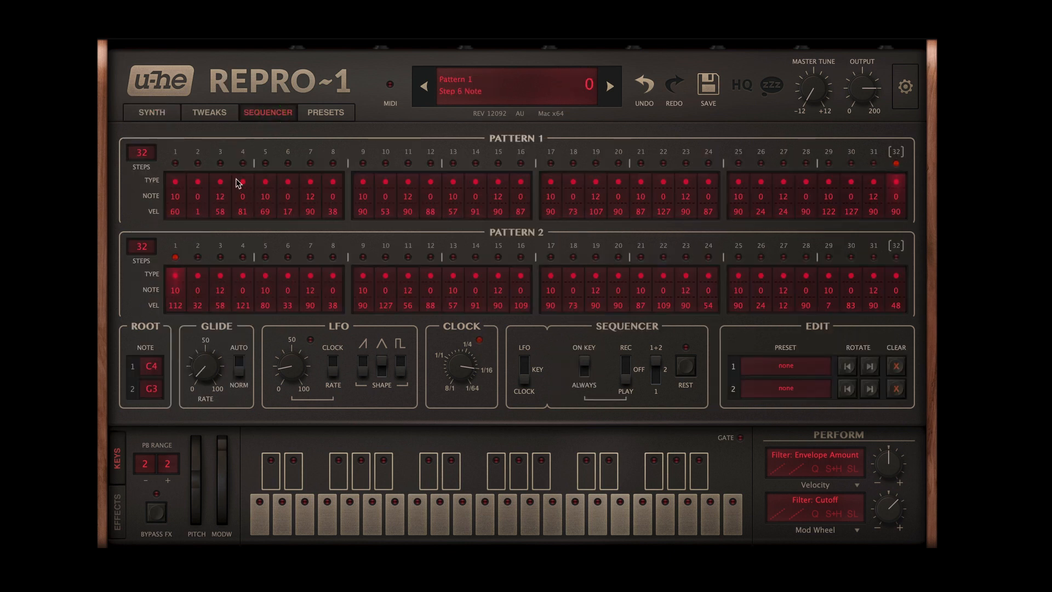
click(152, 112)
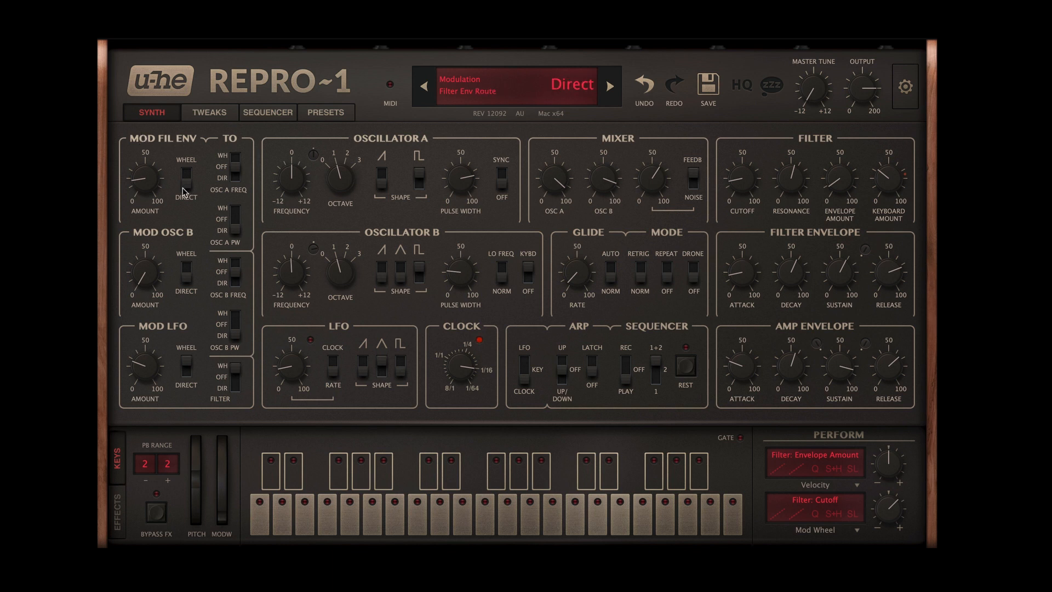
click(147, 183)
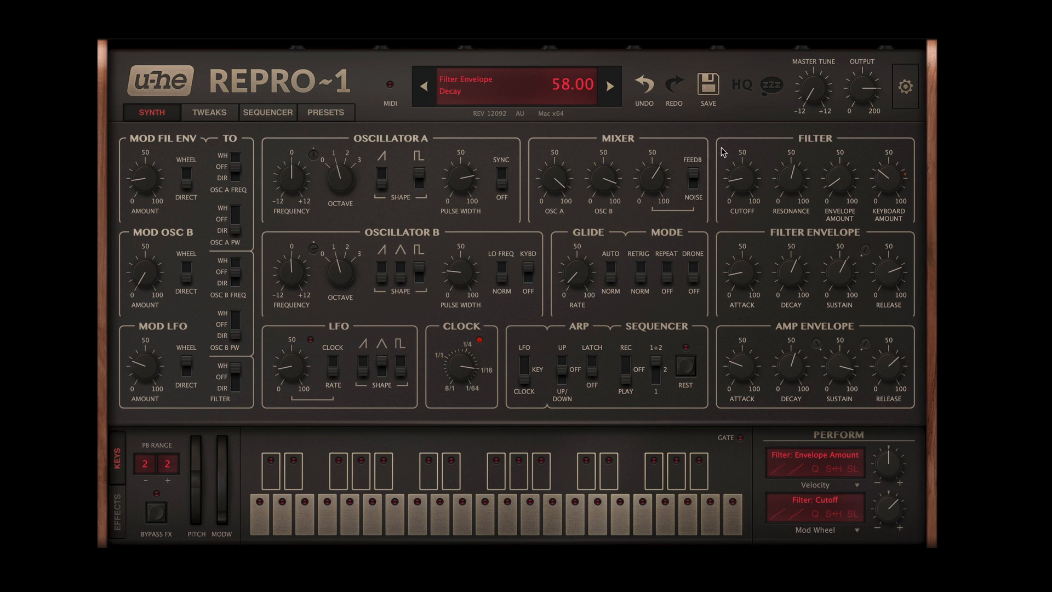
Step: Raise the filter cutoff to near maximum and shorten the filter envelope decay to 24
drag(744, 179, 746, 137)
click(792, 276)
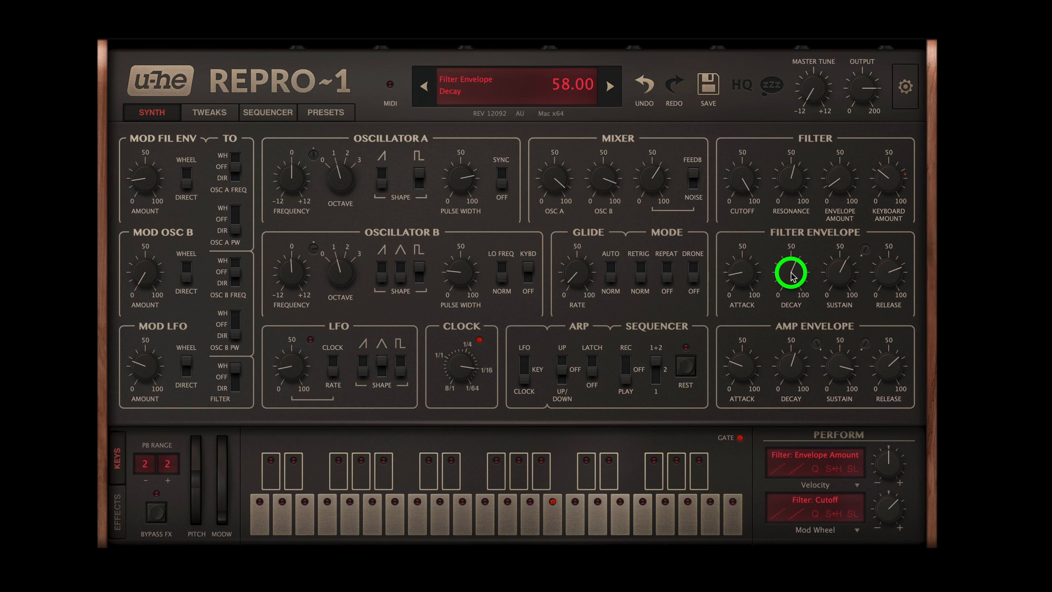
drag(793, 276, 797, 344)
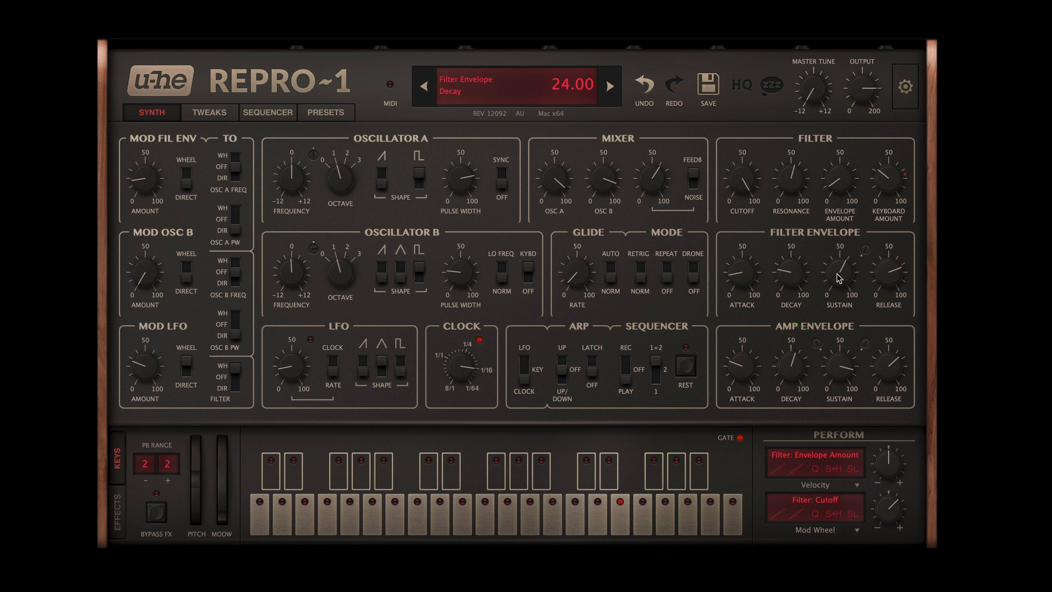
Step: Set the filter envelope's attack, decay and sustain to zero, and set the filter envelope modulation amount to zero
drag(838, 273, 813, 427)
drag(752, 273, 747, 303)
drag(790, 272, 791, 308)
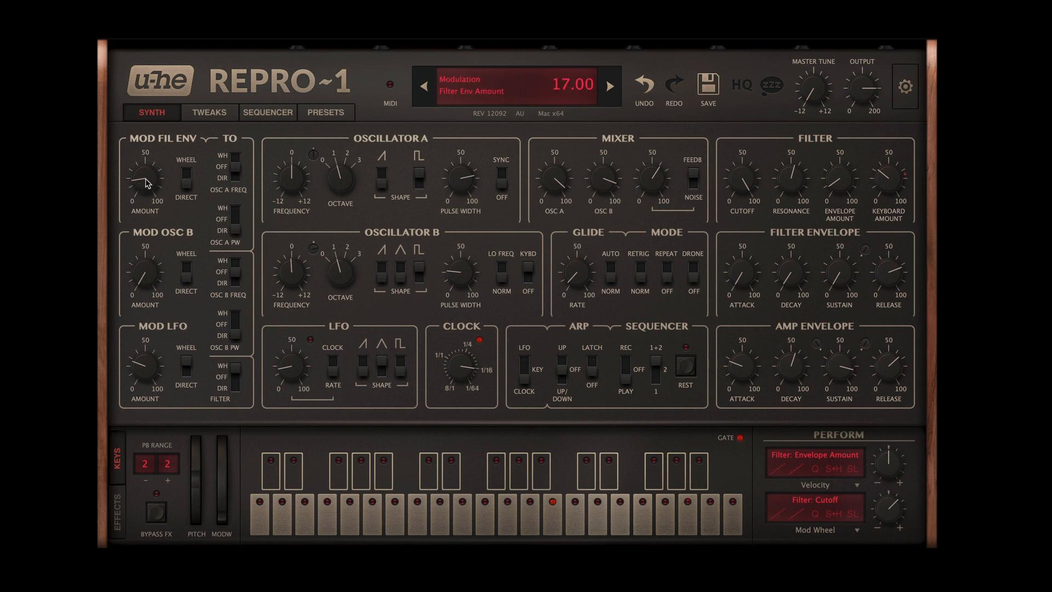
drag(146, 183, 147, 223)
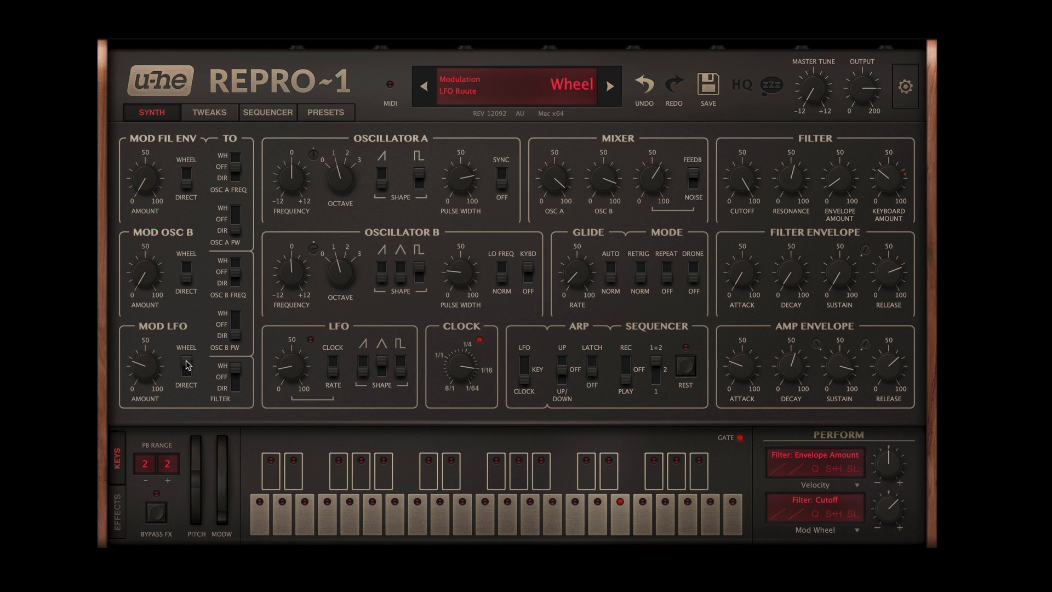
Step: Lower the LFO modulation amount slightly and raise the LFO frequency
mouse_move(146, 366)
mouse_down()
mouse_move(148, 296)
mouse_move(152, 378)
mouse_up()
click(294, 369)
drag(294, 369, 294, 345)
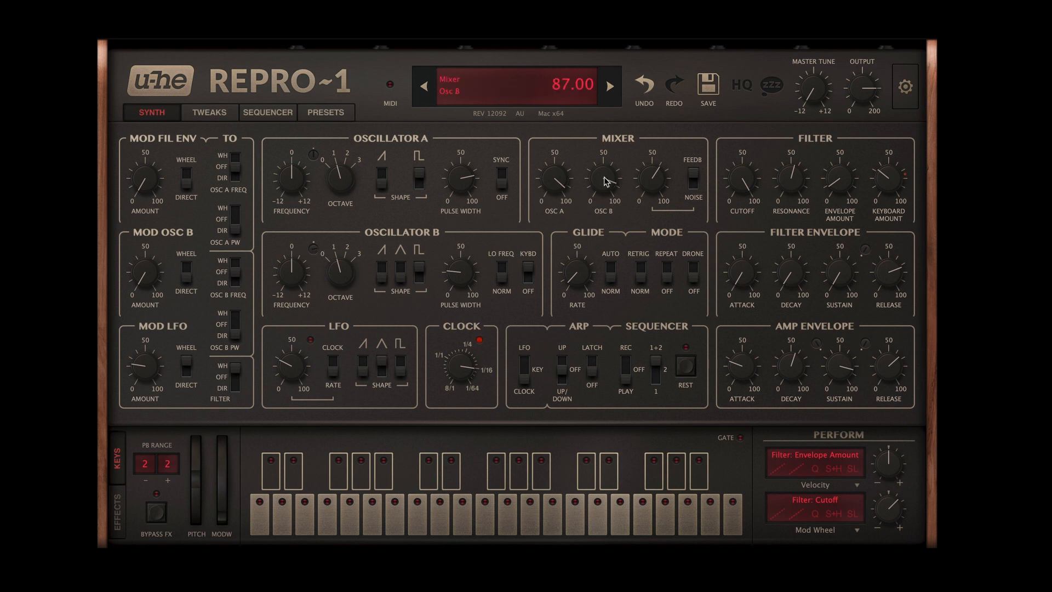
Step: Set Oscillator B's mixer level to zero and Oscillator A's pulse width to 72.50
drag(604, 180, 595, 353)
click(463, 178)
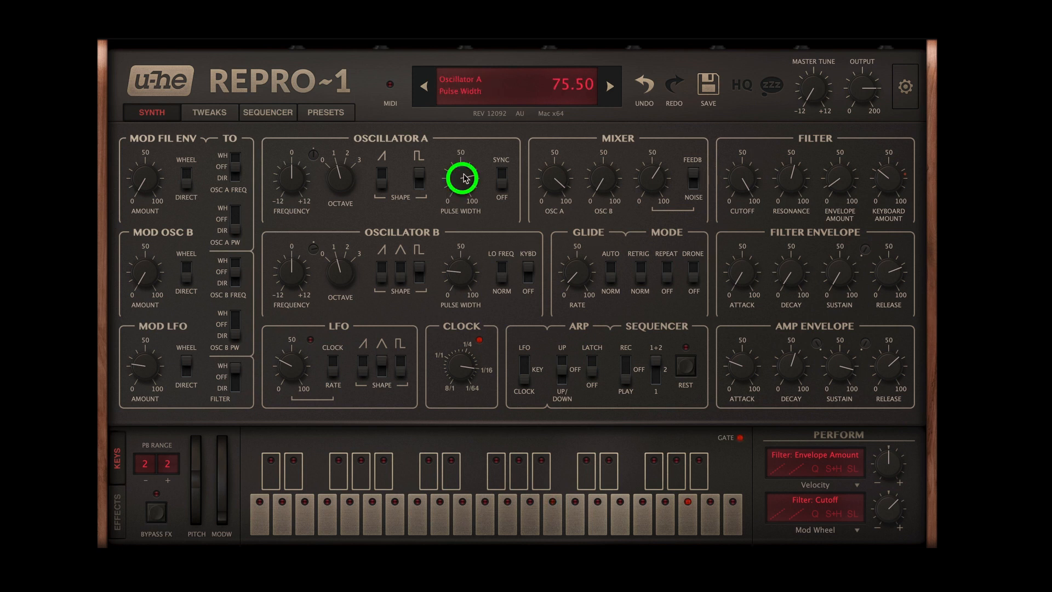
mouse_move(464, 178)
mouse_down()
mouse_move(460, 216)
mouse_move(461, 183)
mouse_up()
Step: Set the filter envelope modulation amount to 18 and the filter envelope decay to 27
drag(790, 277, 767, 182)
drag(143, 167, 145, 141)
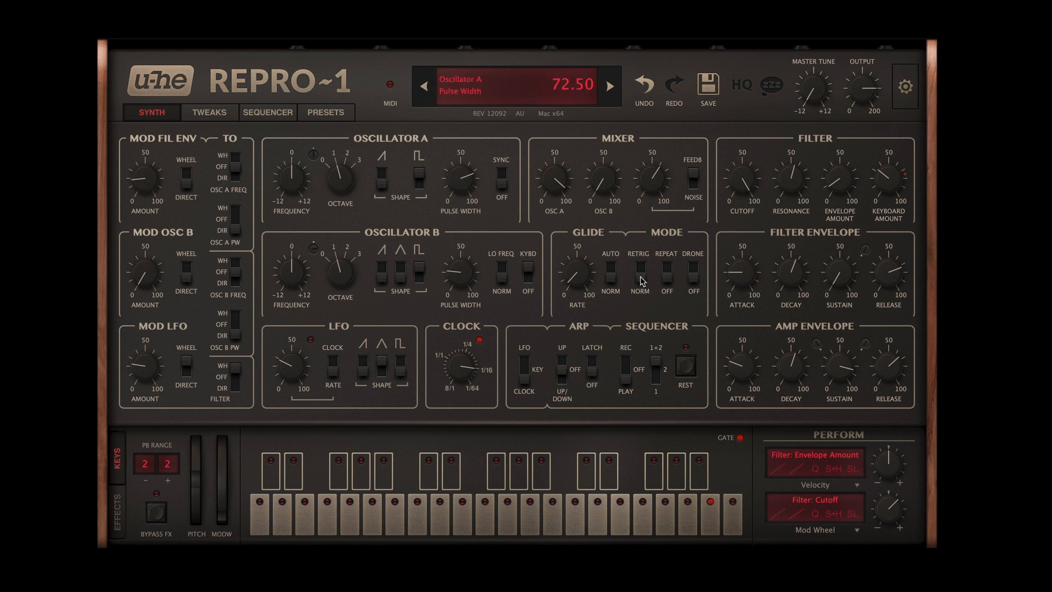
drag(791, 277, 785, 328)
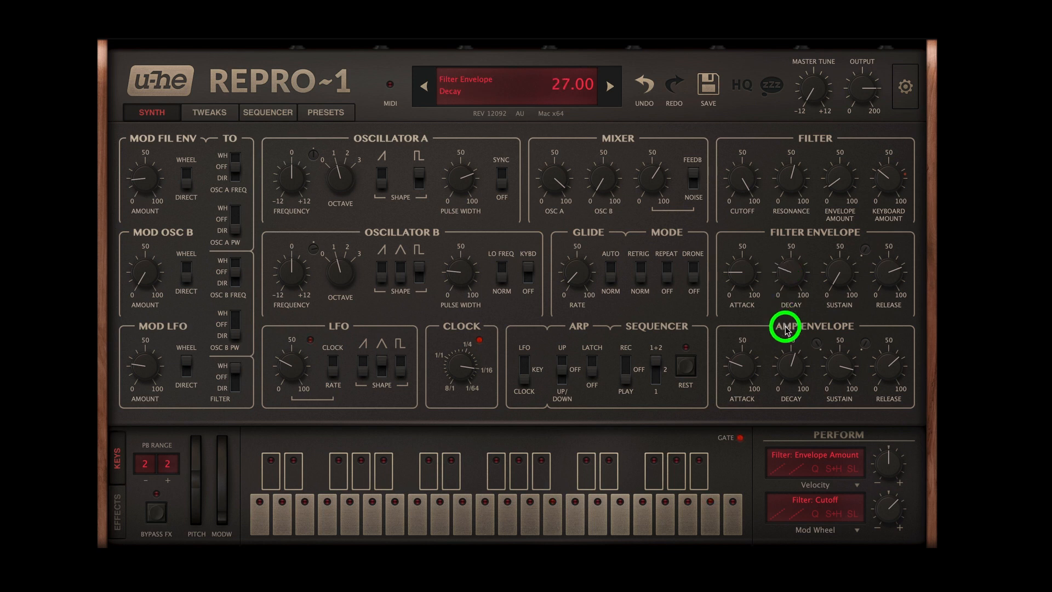
click(745, 272)
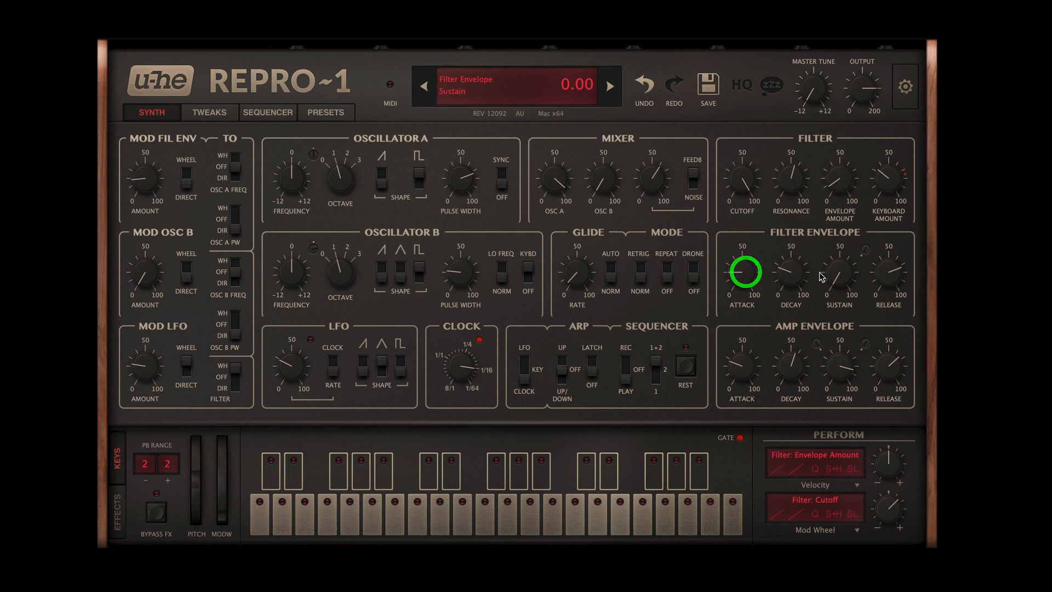
Step: Lower Oscillator A's pulse width below 50, reduce the filter envelope attack and set its decay to 52
drag(794, 272, 795, 184)
click(453, 173)
drag(453, 173, 461, 257)
drag(743, 278, 792, 361)
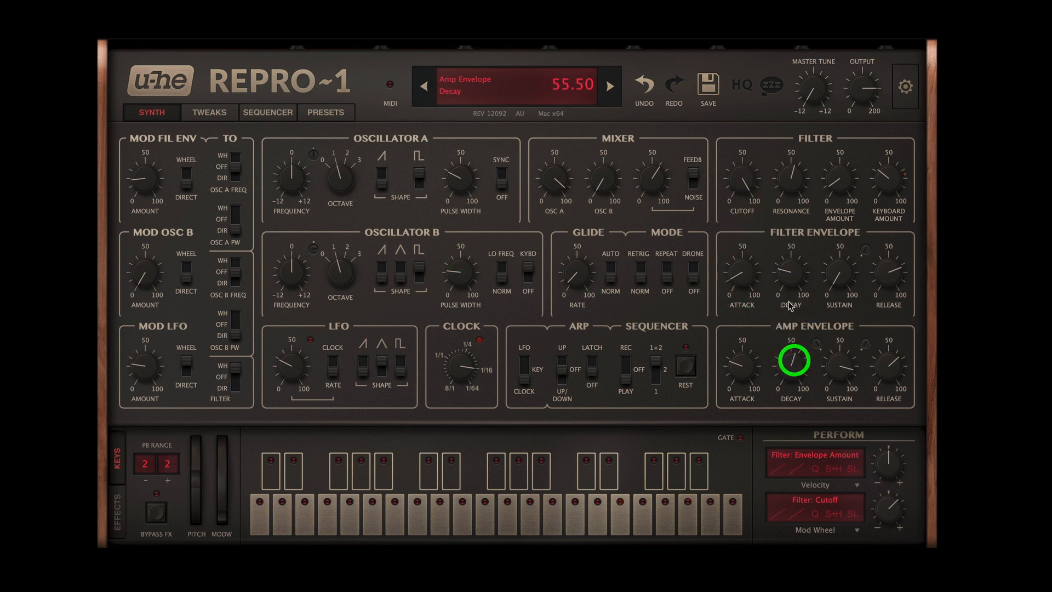
drag(789, 275, 789, 225)
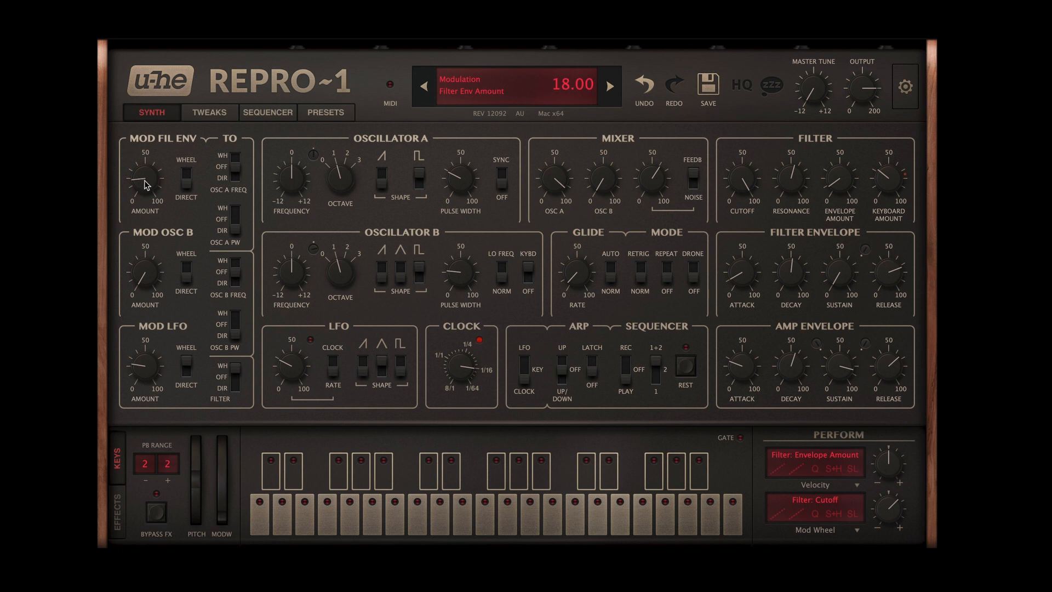
Step: Set the mixer to Oscillator B at full level with Oscillator A at zero, and lengthen the filter envelope decay slightly
drag(590, 193, 590, 53)
drag(558, 199, 557, 437)
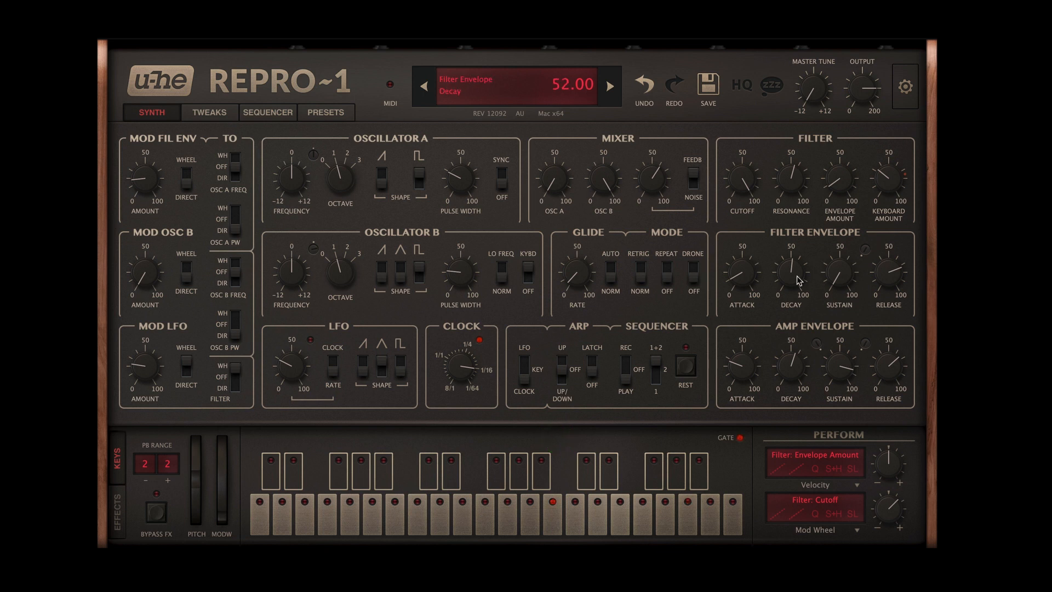
mouse_move(789, 272)
mouse_down()
mouse_move(780, 326)
mouse_move(784, 263)
mouse_up()
scroll(791, 279, up, 2)
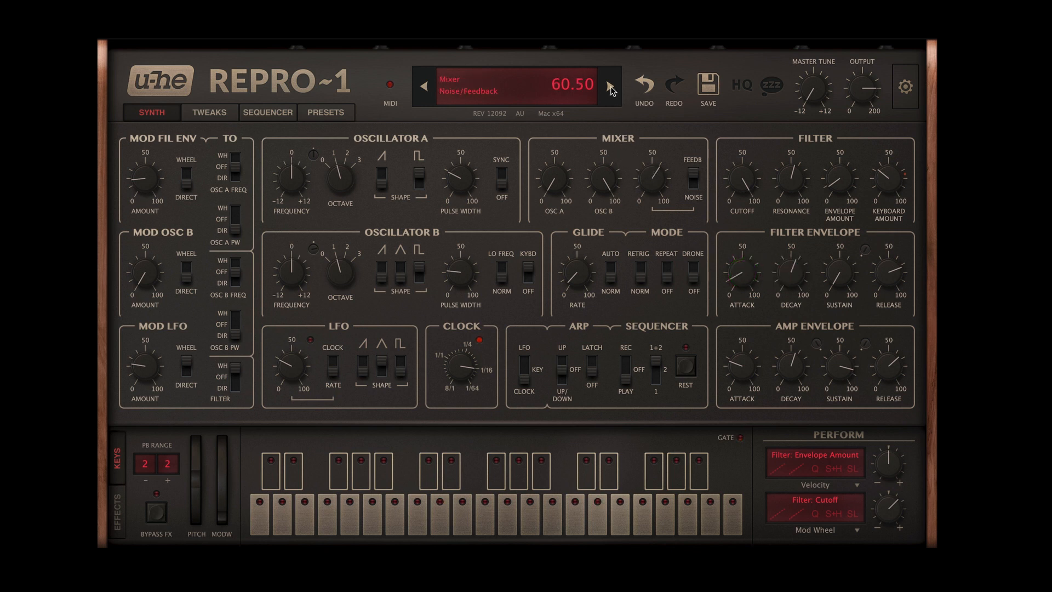
Step: Reload the CK Little Clouds preset to discard the edits, and switch off all effects in its FX chain
click(611, 88)
click(424, 86)
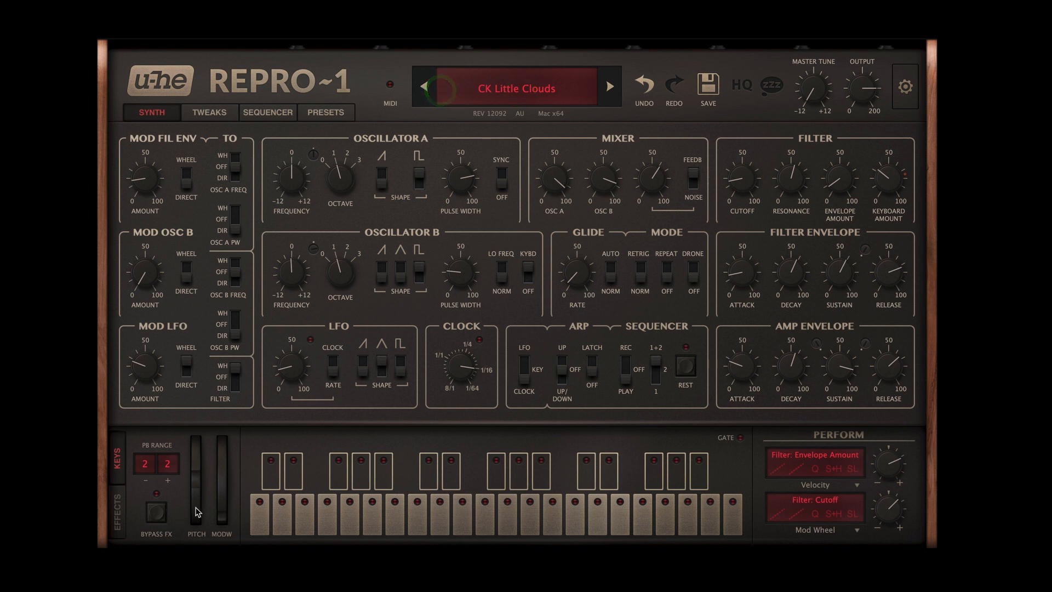
click(117, 510)
drag(223, 490, 215, 450)
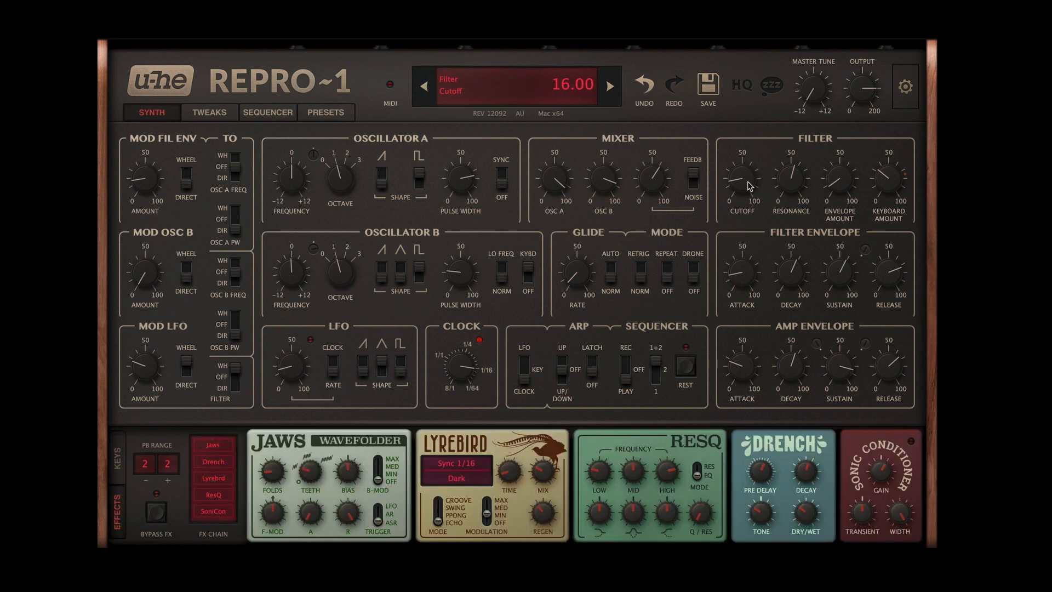
Step: Raise the filter cutoff slightly and sweep the mixer's feedback level between zero and high, leaving it high
mouse_move(749, 185)
mouse_down()
mouse_move(752, 109)
mouse_move(741, 170)
mouse_up()
mouse_move(463, 280)
mouse_move(464, 182)
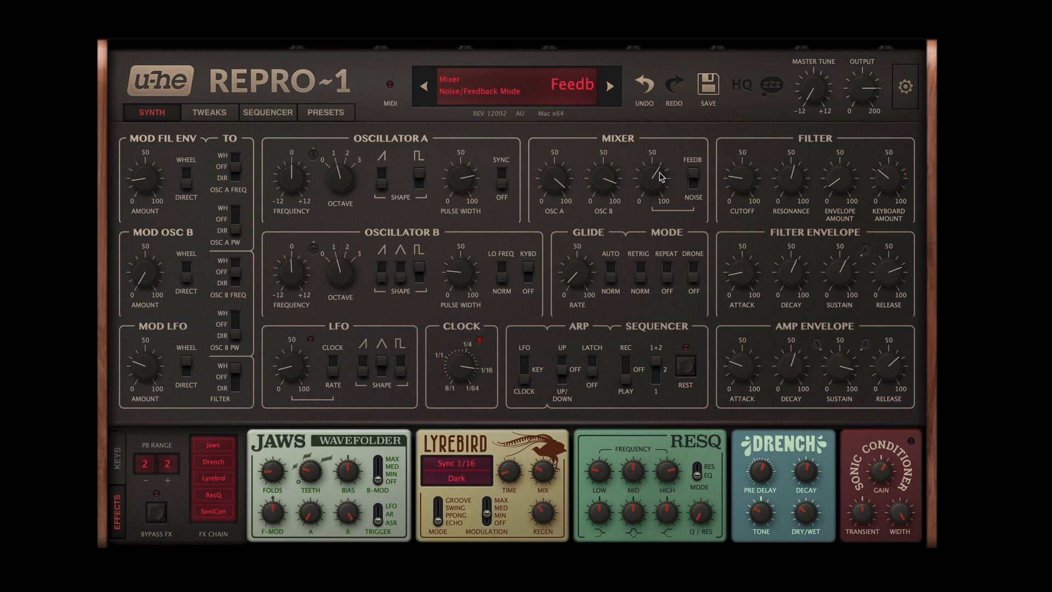
drag(661, 176, 662, 302)
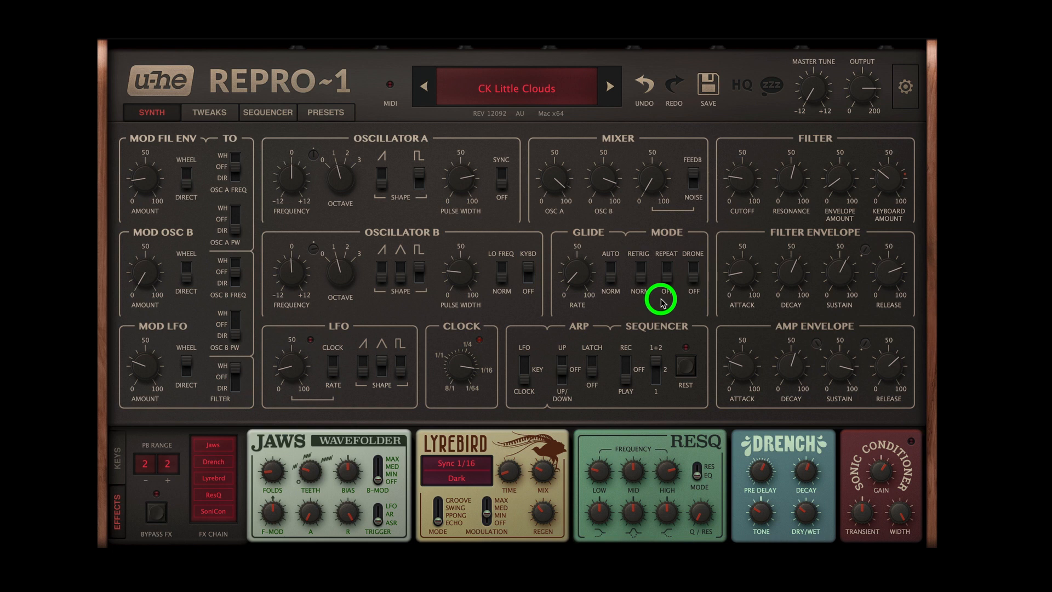
drag(661, 300, 651, 143)
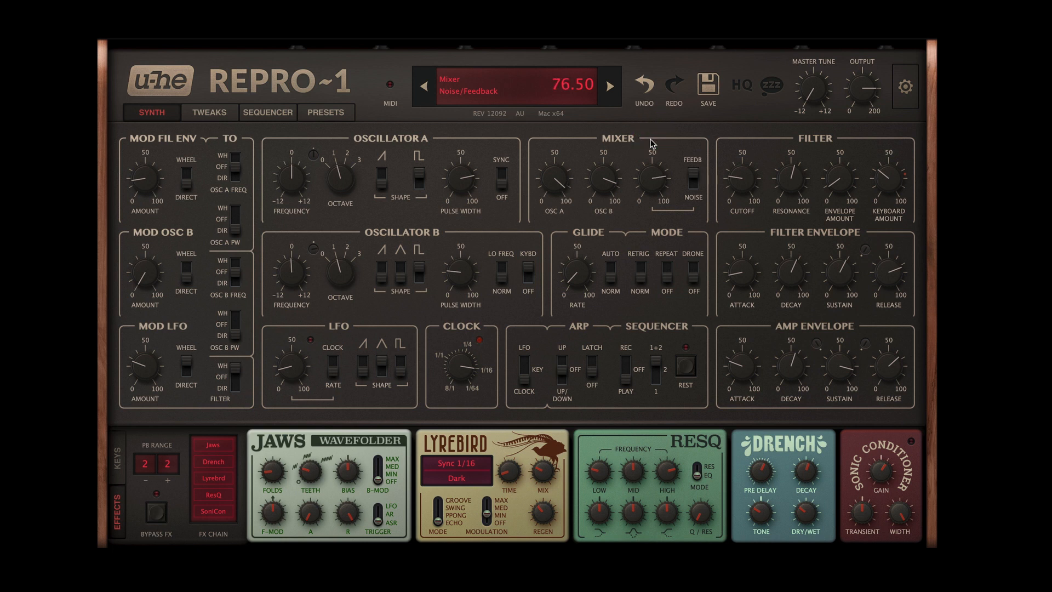
drag(653, 174, 647, 329)
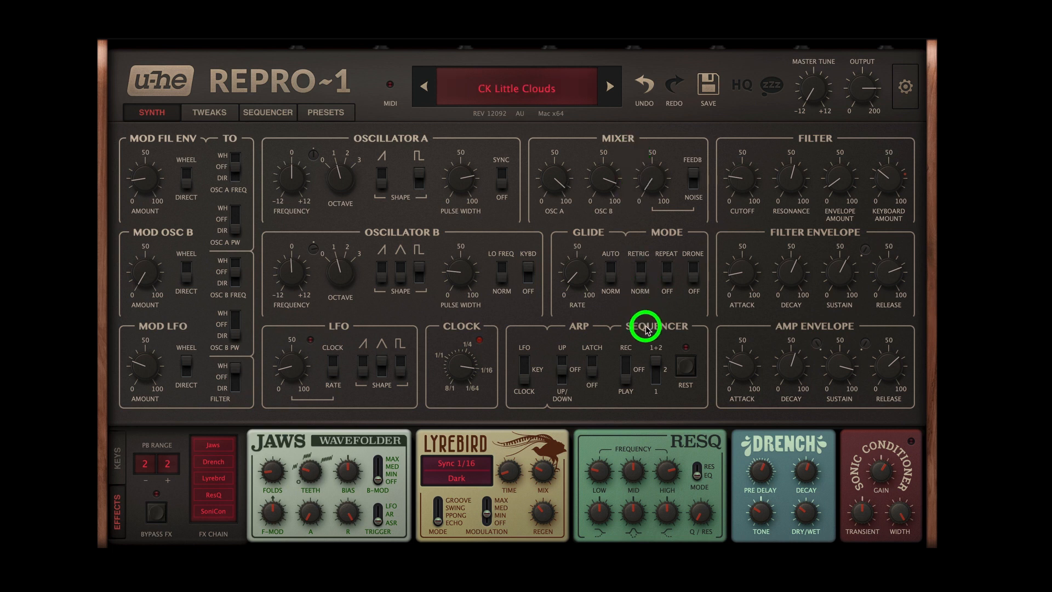
drag(645, 329, 643, 170)
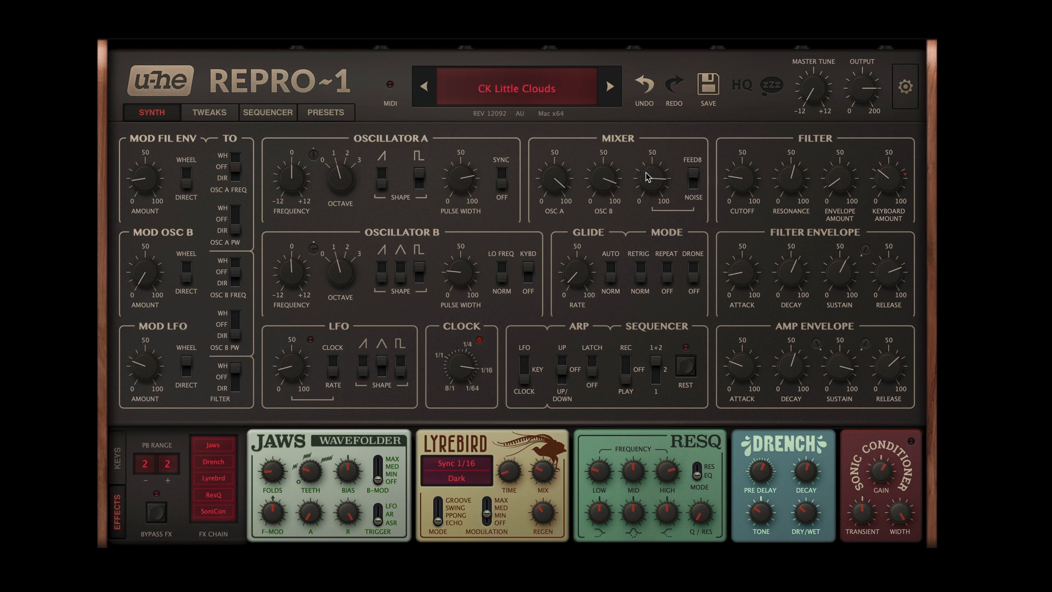
drag(644, 174, 670, 184)
Step: Set the filter cutoff to 19 and switch on the Jaws and Lyrebird effects
drag(746, 183, 745, 192)
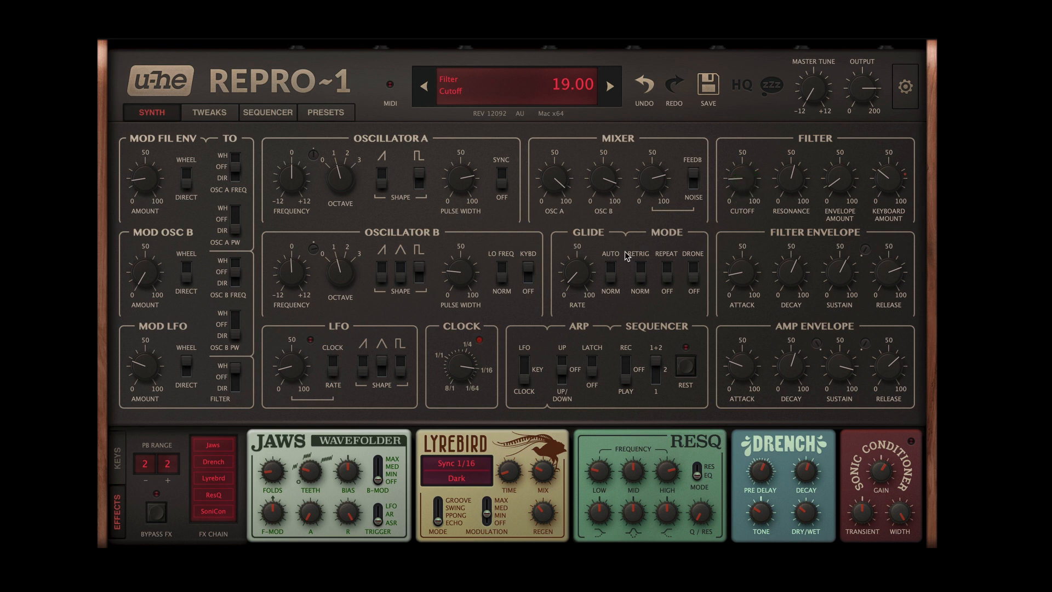
click(214, 446)
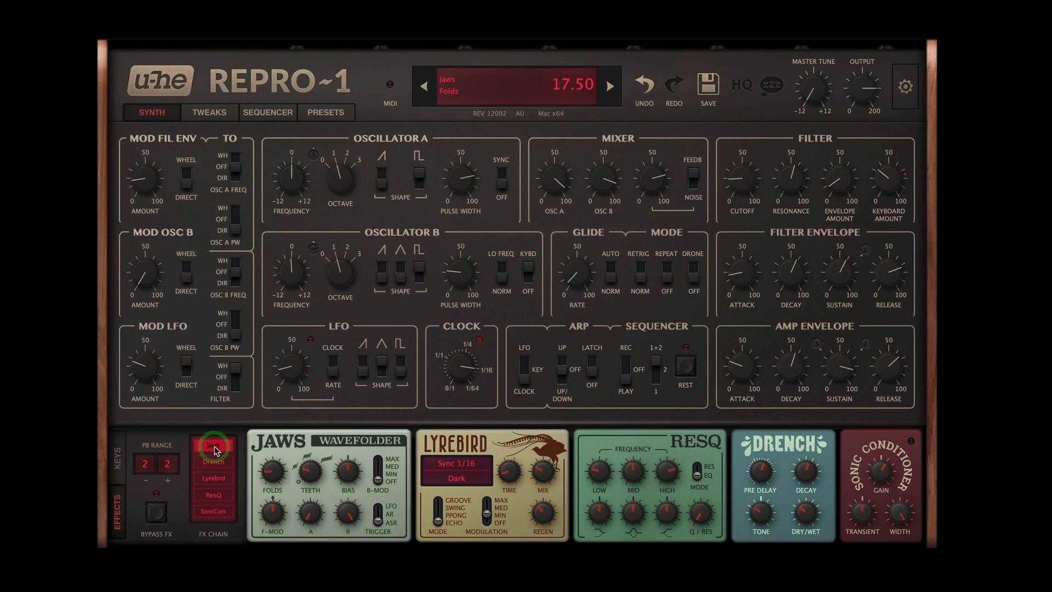
click(217, 480)
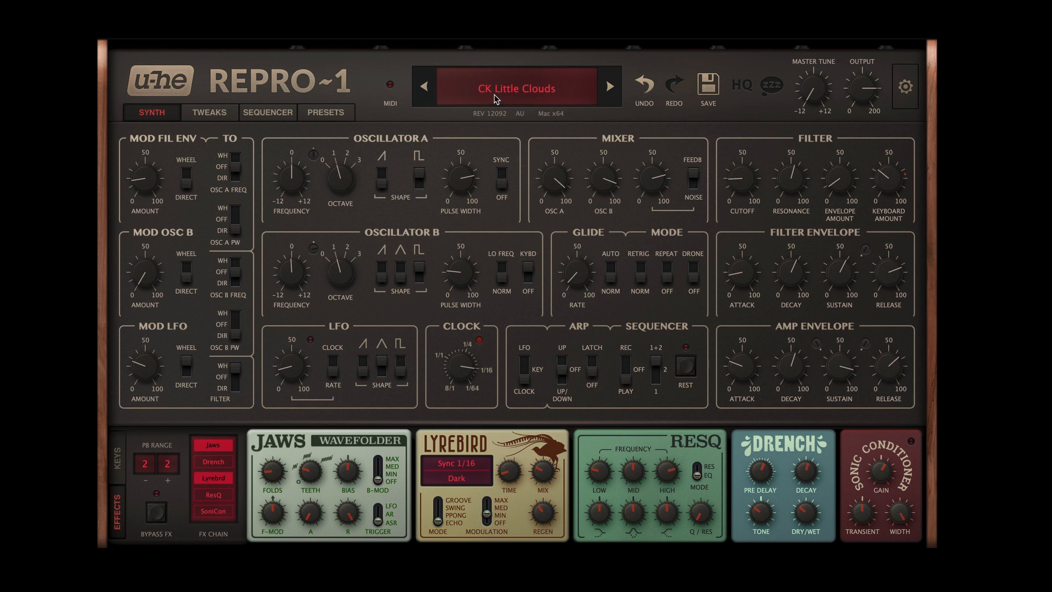
Step: Load the SA Four Four preset from the 09 Seq – Percussive folder and show its synth settings
click(337, 112)
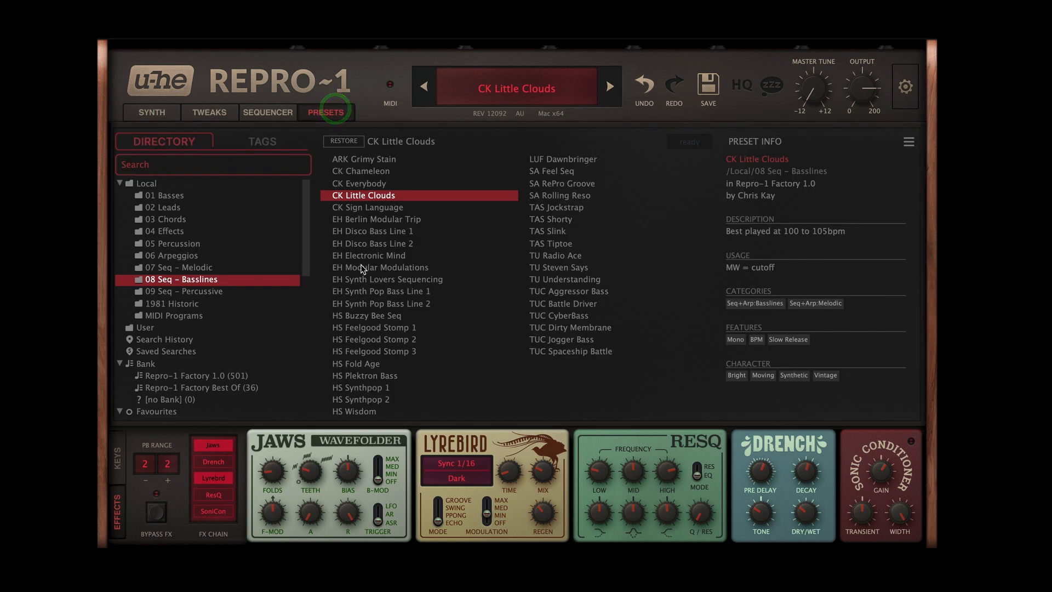
click(212, 293)
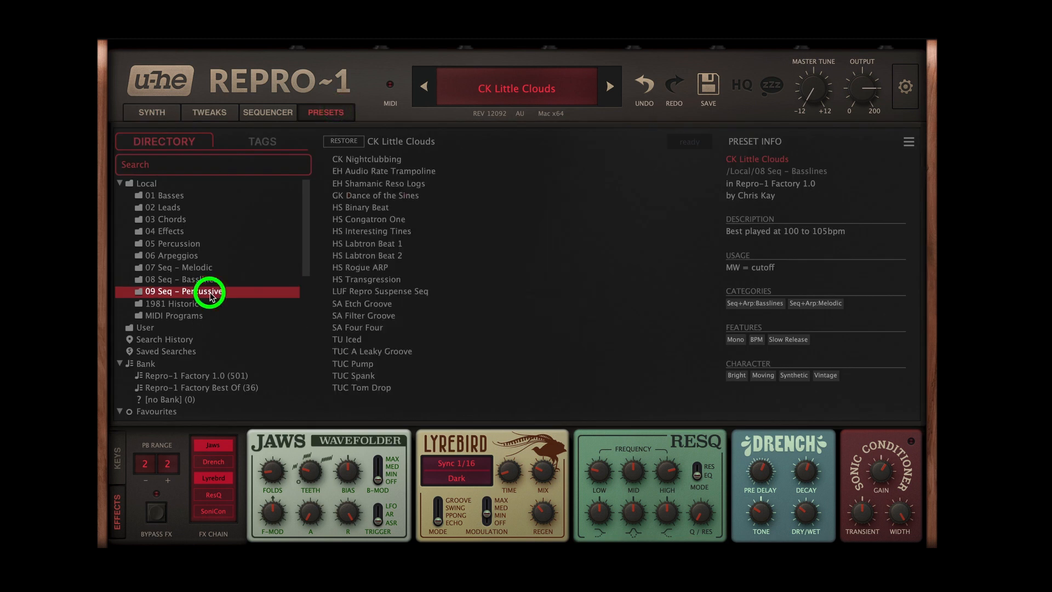
click(393, 329)
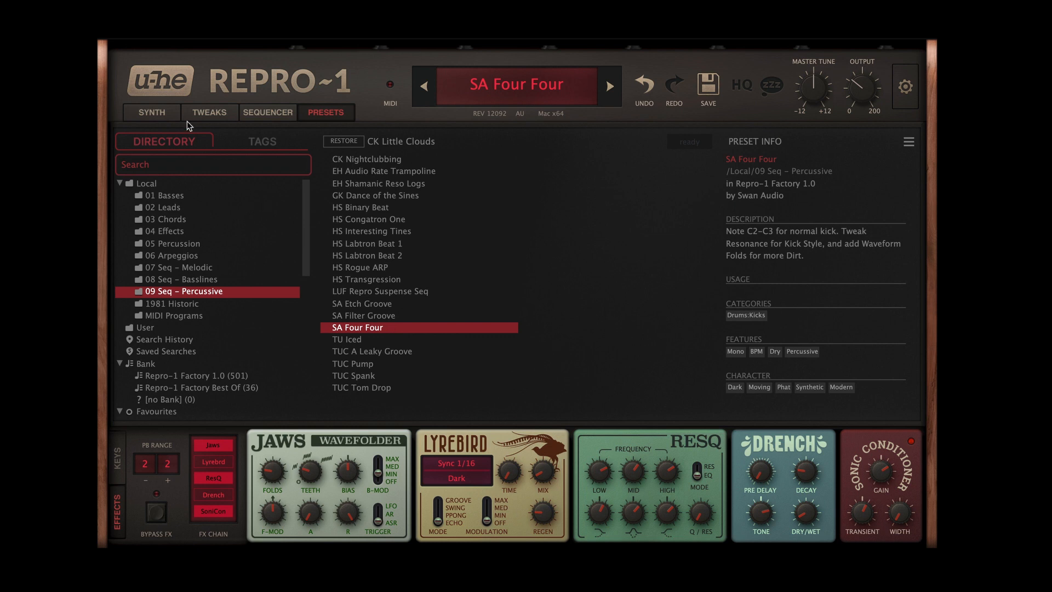
click(152, 111)
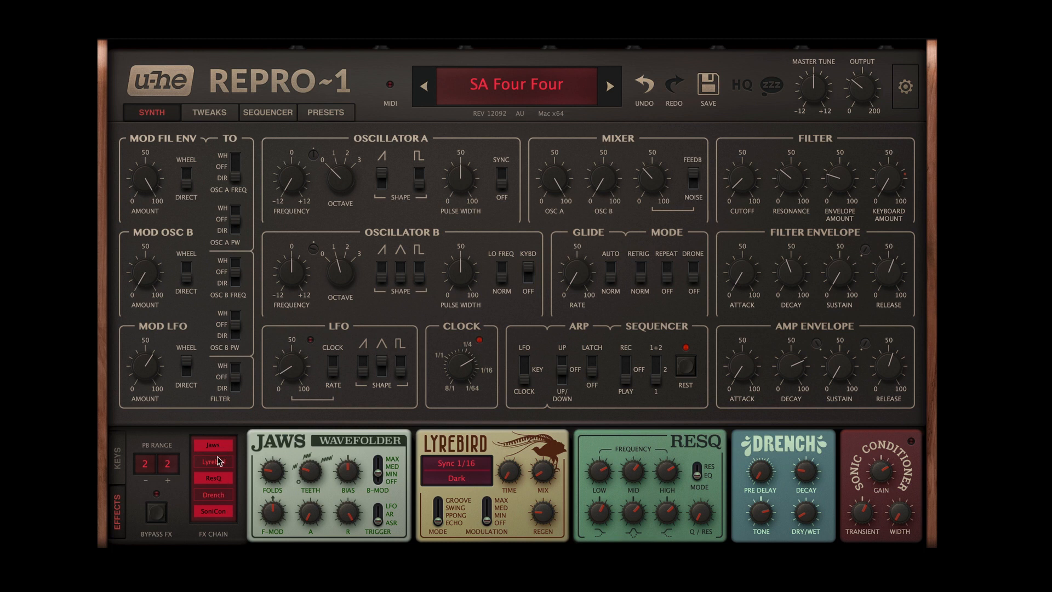
Step: Compare the sound with the SoniCon and ResQ effects off and on, and examine the ResQ bass gain
click(224, 512)
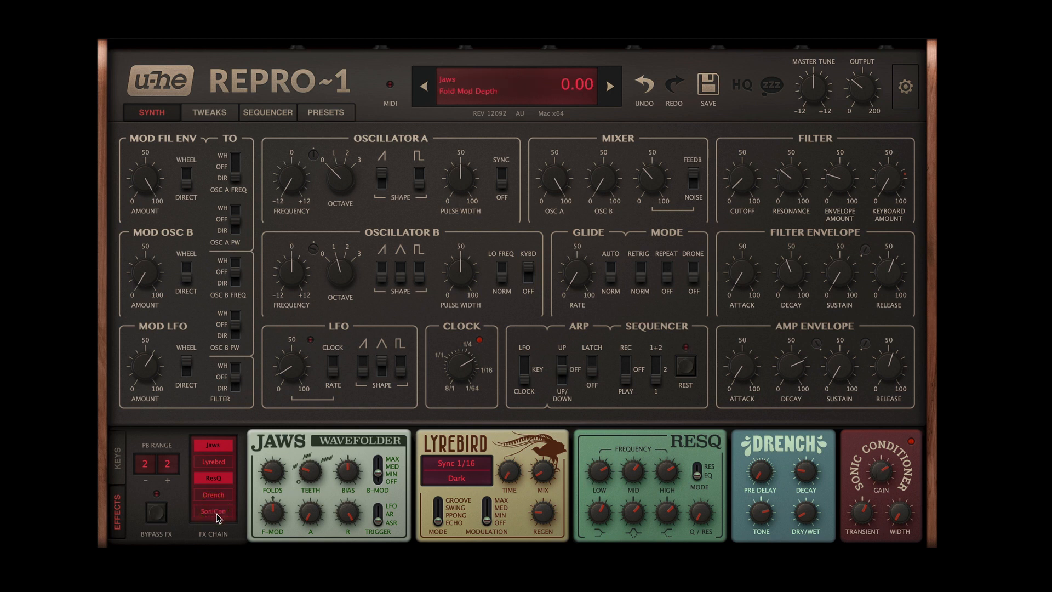
click(219, 512)
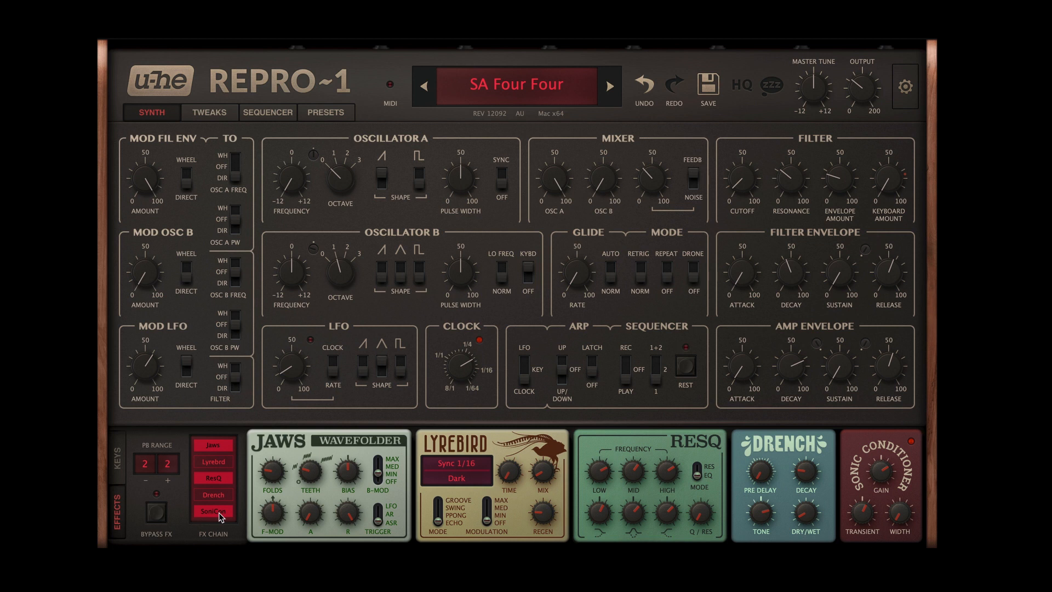
click(219, 480)
click(218, 479)
click(599, 504)
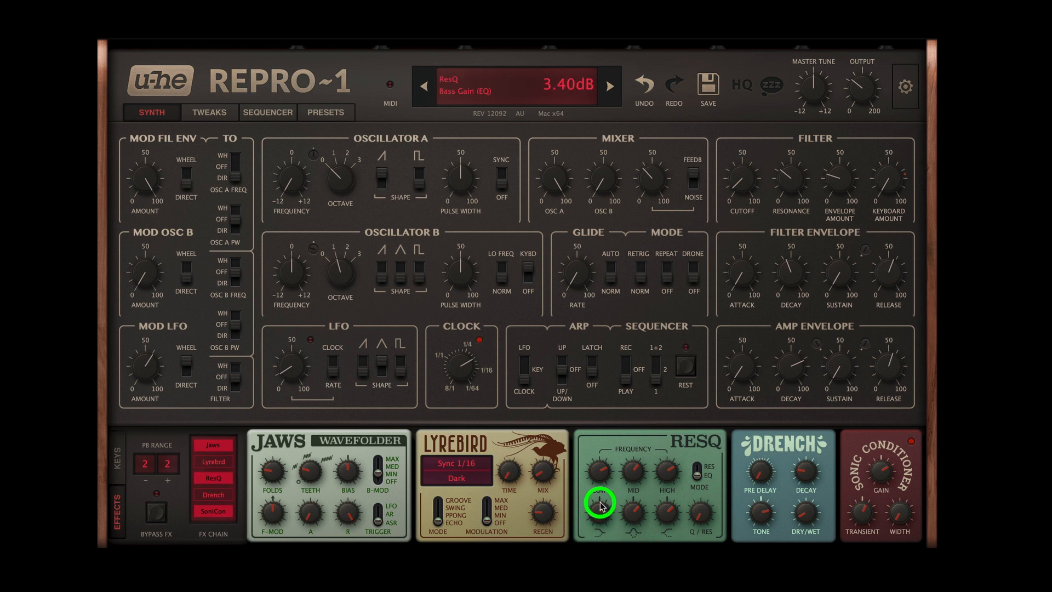
drag(600, 504, 608, 513)
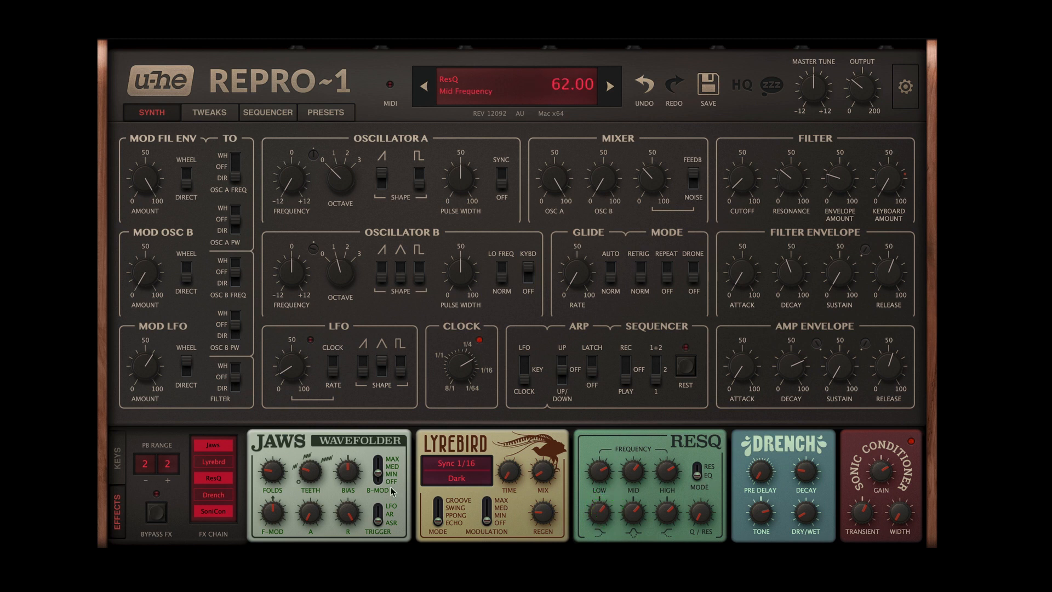
Step: Switch off the SoniCon and ResQ effects, and compare the sound with Jaws on and off, leaving it off
click(213, 511)
click(214, 478)
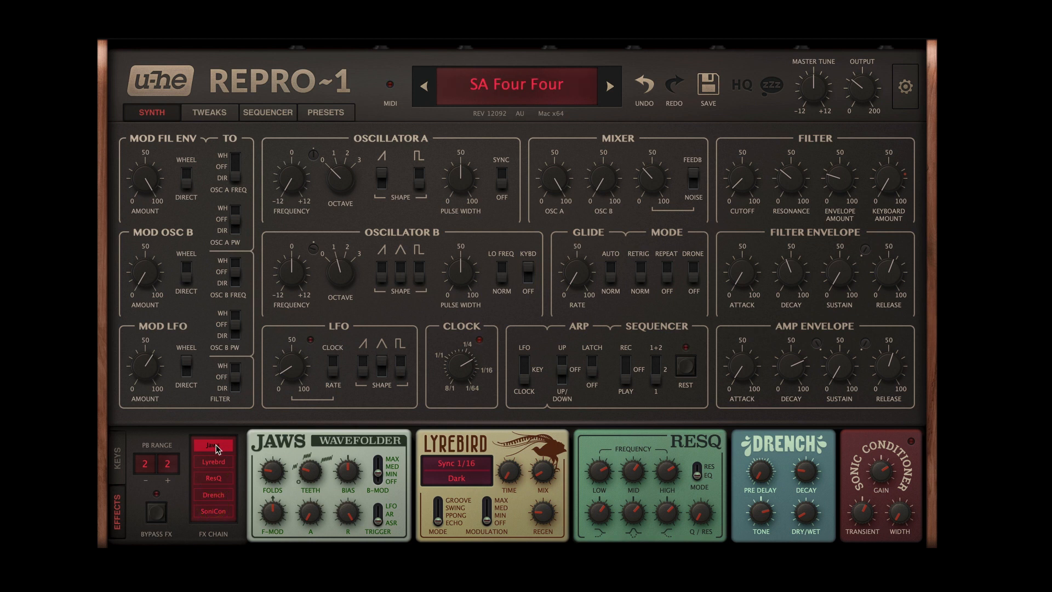
click(215, 447)
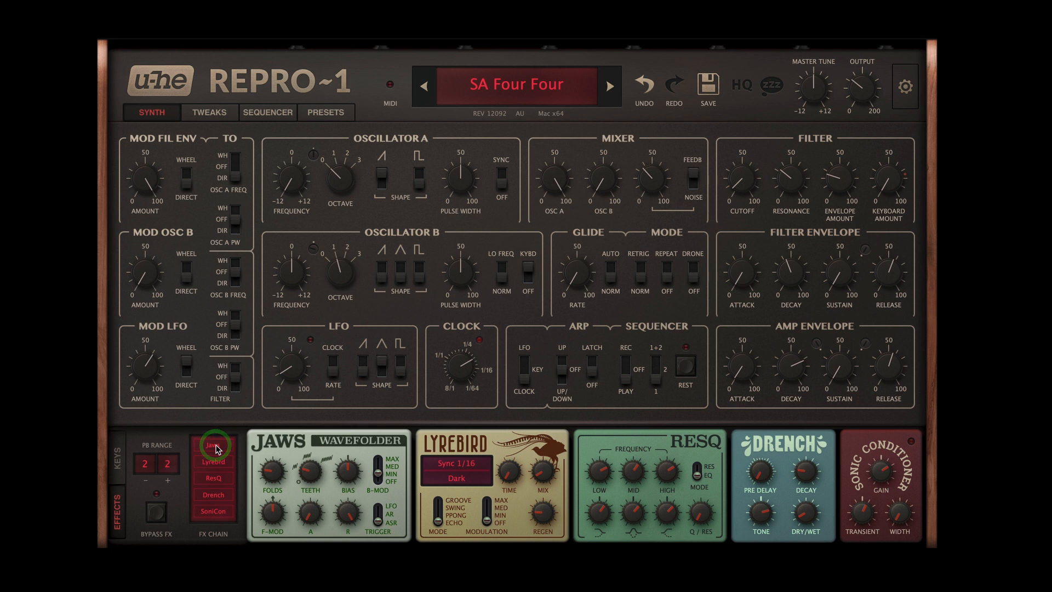
click(215, 447)
click(216, 447)
click(216, 446)
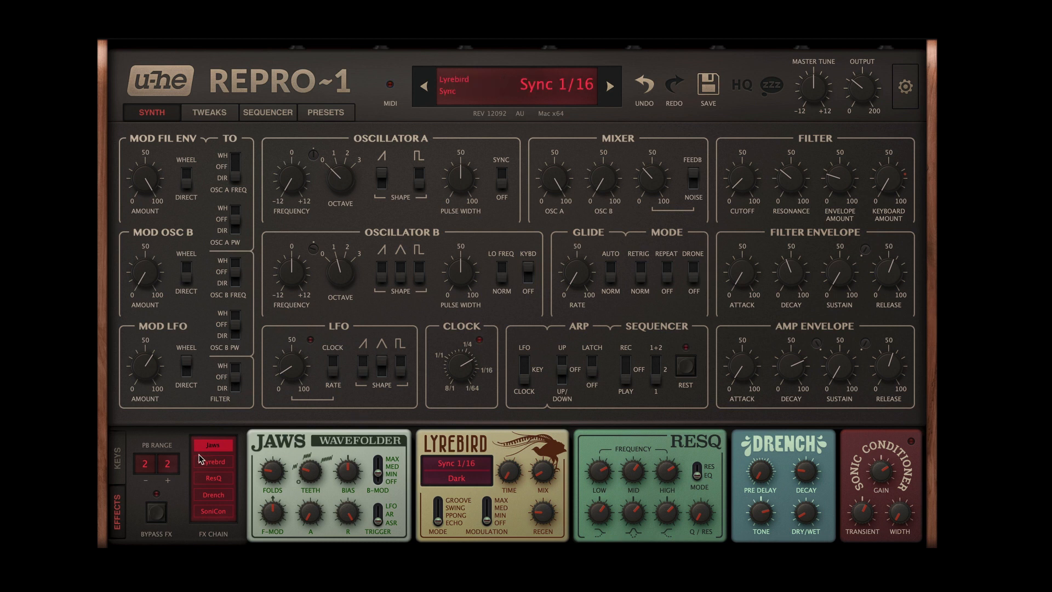
click(214, 445)
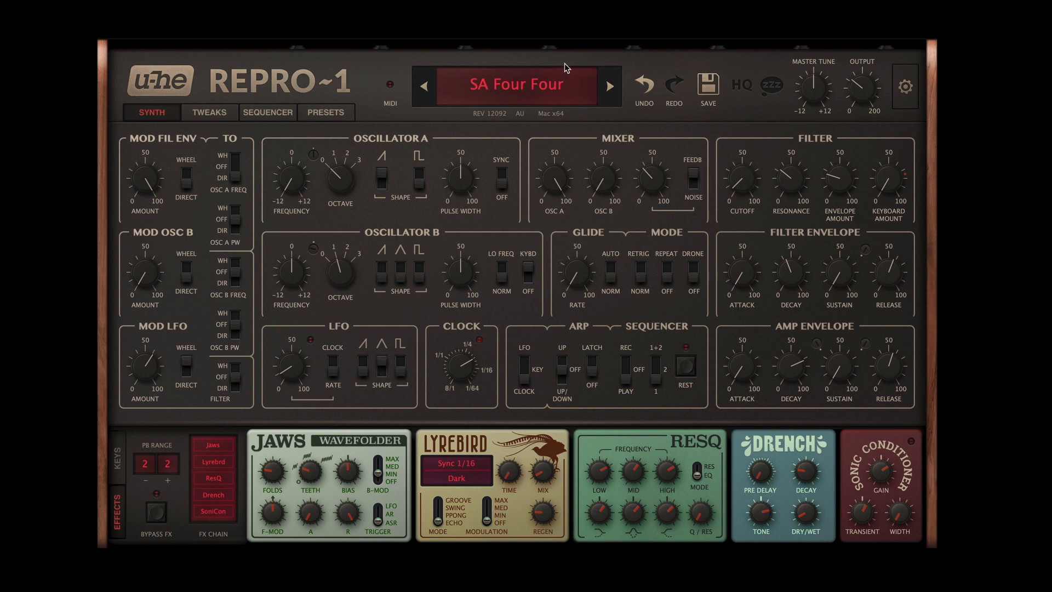
Step: Try the sequencer clock at 1/16, return it to 1/8, and go back to the synth settings
click(274, 114)
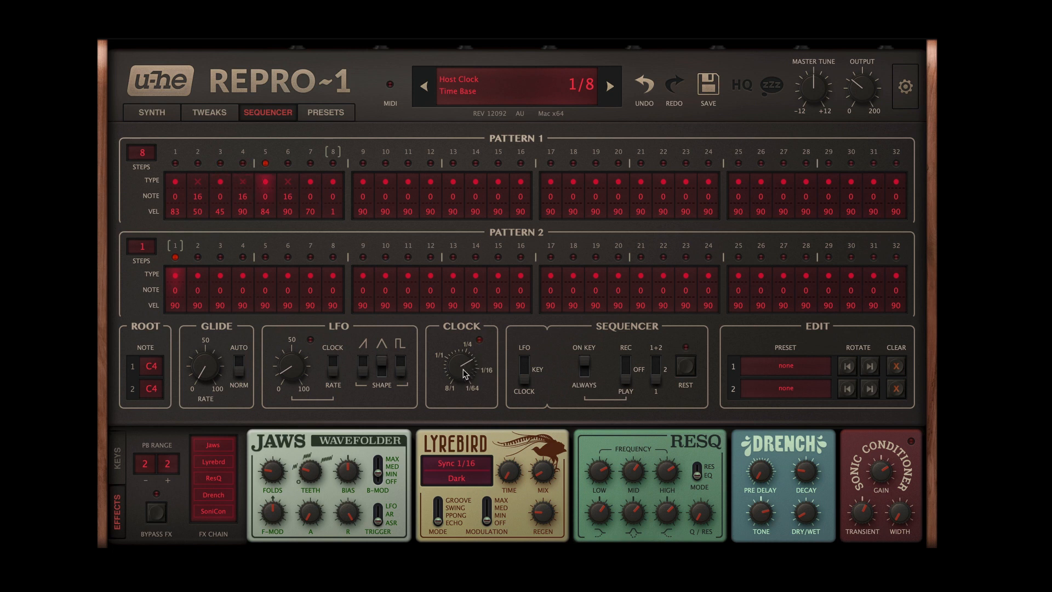
drag(461, 373, 462, 349)
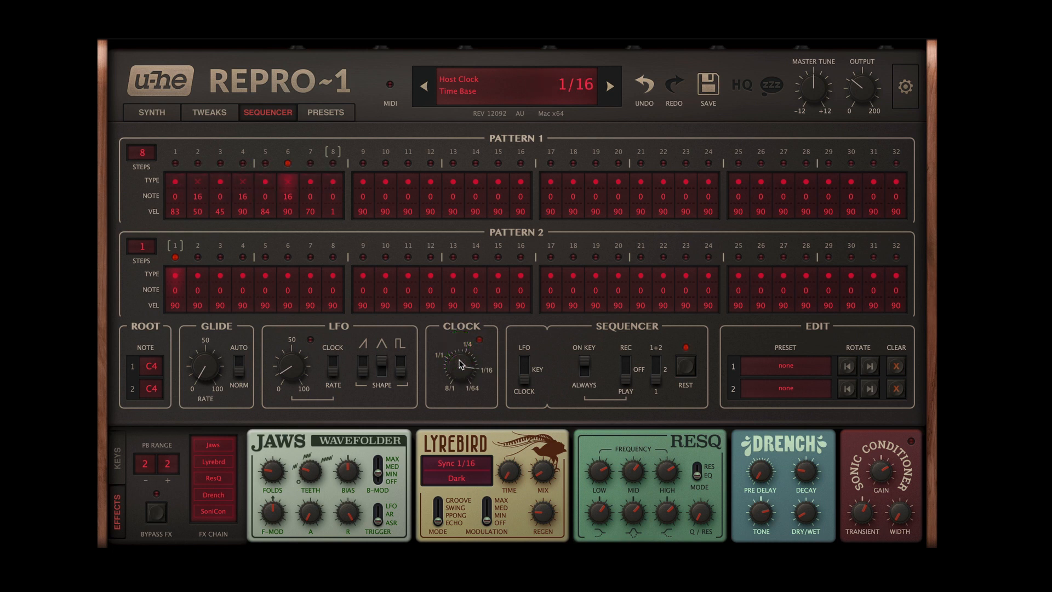
drag(460, 366, 460, 389)
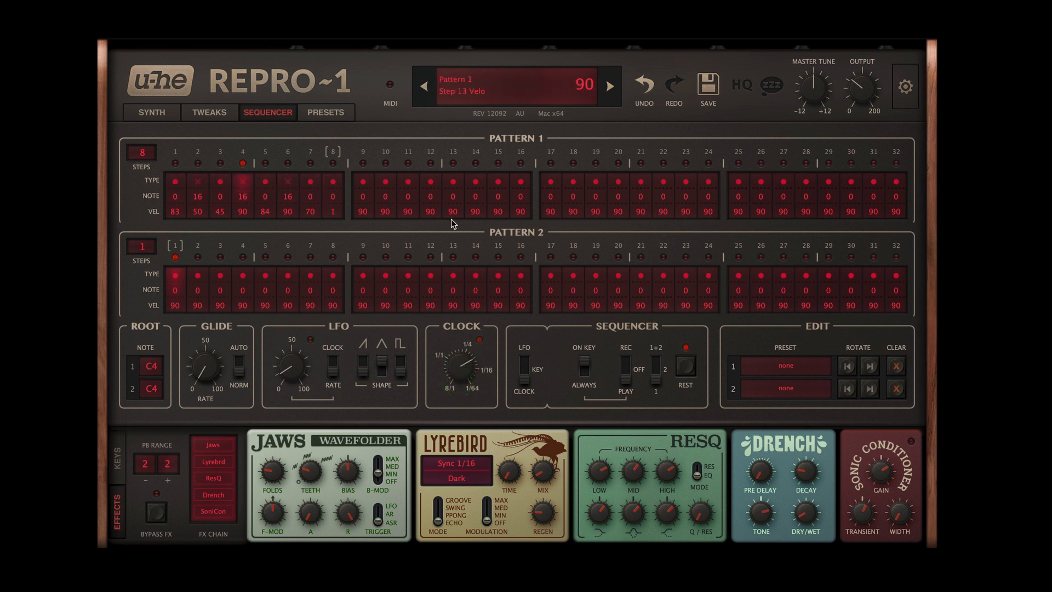
click(154, 113)
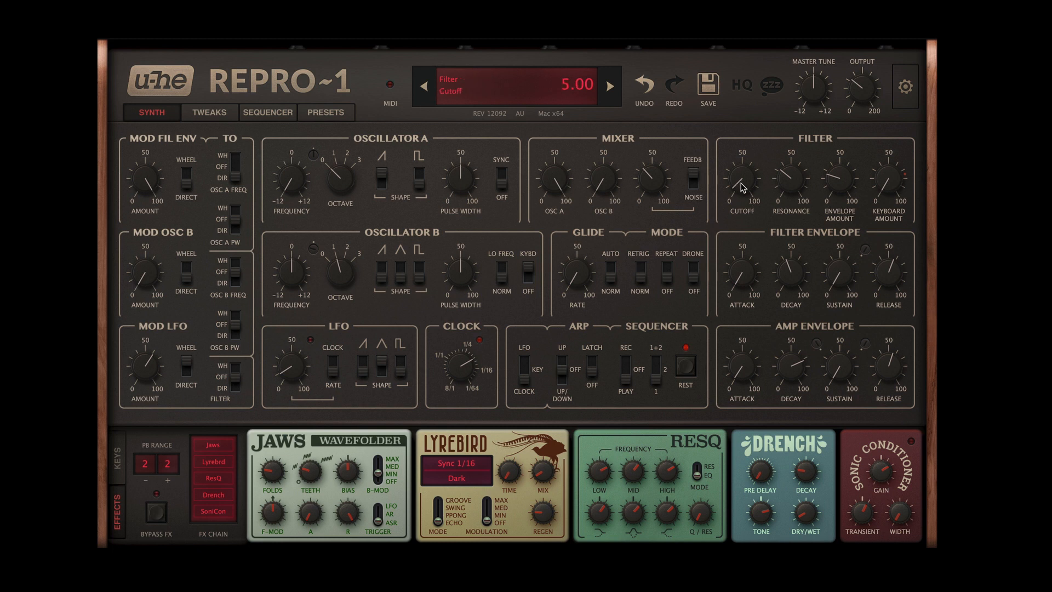
Step: Raise the filter cutoff, and try out the oscillator A level, the feedback/noise level and the filter envelope decay
drag(742, 178, 737, 57)
click(382, 176)
drag(553, 178, 533, 57)
mouse_move(653, 181)
mouse_down()
mouse_move(650, 274)
mouse_move(639, 78)
mouse_move(648, 175)
mouse_up()
mouse_move(793, 276)
mouse_down()
mouse_move(787, 305)
mouse_move(799, 236)
mouse_move(799, 267)
mouse_up()
Step: Bring the filter cutoff back down to 5.00 and raise the filter envelope amount
drag(744, 178, 753, 342)
drag(742, 179, 743, 191)
drag(744, 185, 744, 193)
mouse_move(844, 186)
mouse_down()
mouse_move(841, 75)
mouse_move(841, 192)
mouse_move(843, 183)
mouse_up()
drag(844, 184, 847, 73)
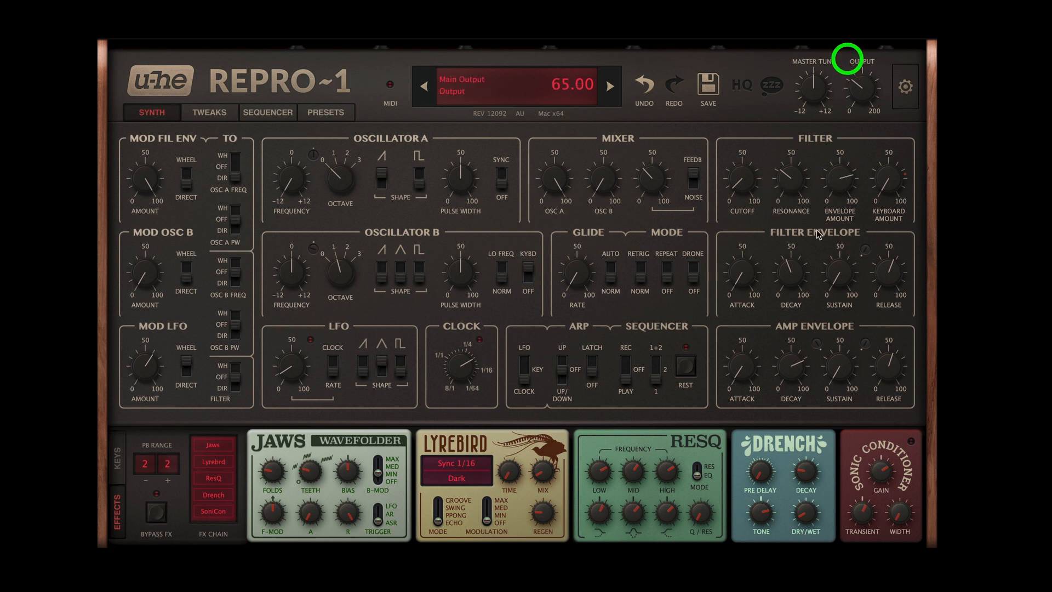
Step: Sweep the filter cutoff up and back down, and set the filter envelope decay to 50.50
mouse_move(794, 271)
mouse_down()
mouse_move(788, 294)
mouse_move(791, 262)
mouse_up()
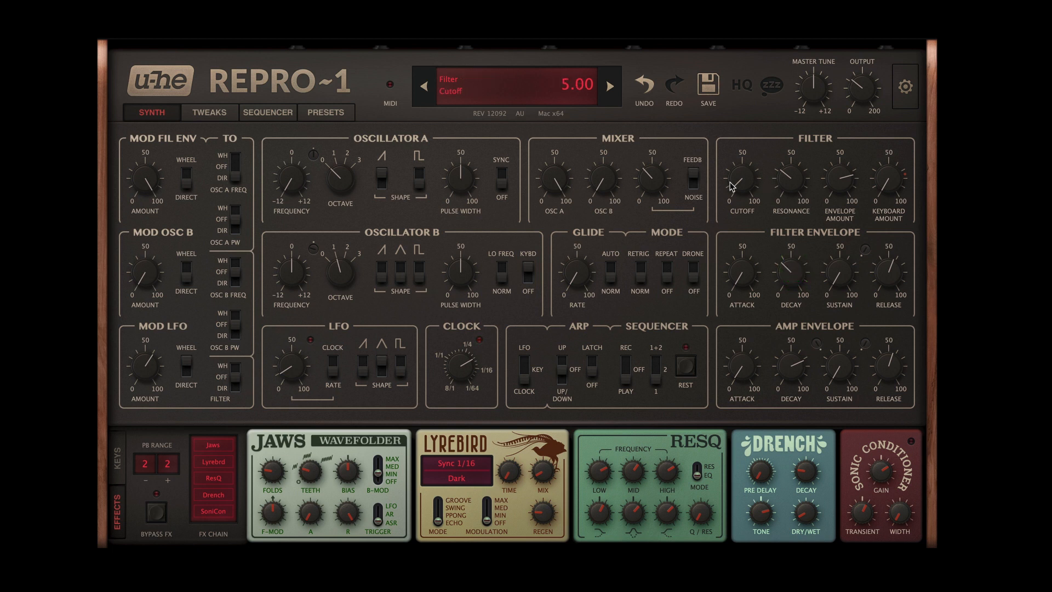
drag(730, 182, 742, 84)
drag(794, 272, 795, 241)
drag(747, 173, 744, 346)
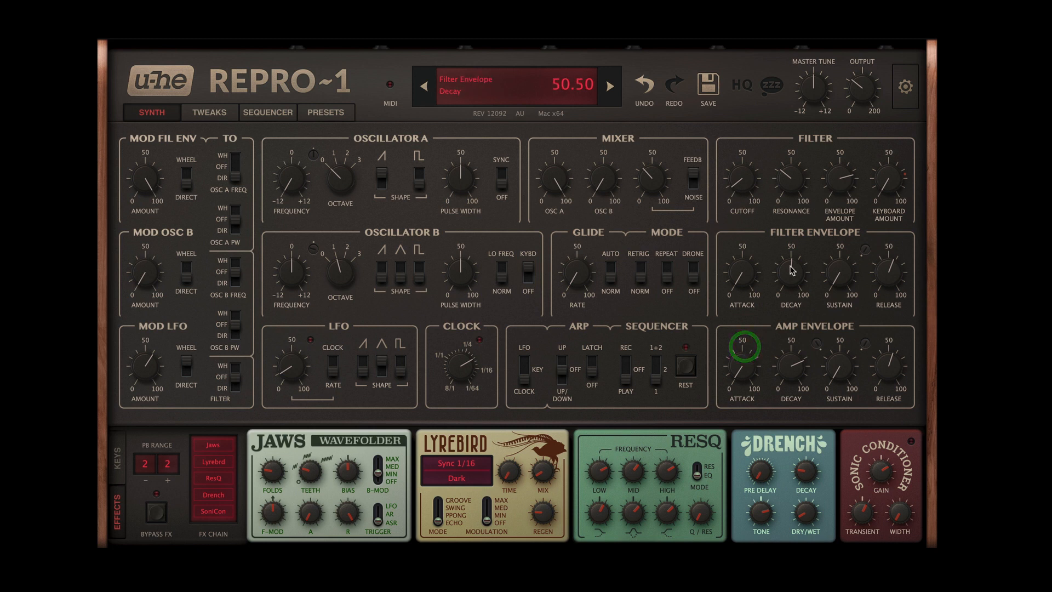
Step: Lower the filter envelope amount and shorten the filter envelope decay
drag(838, 175, 788, 299)
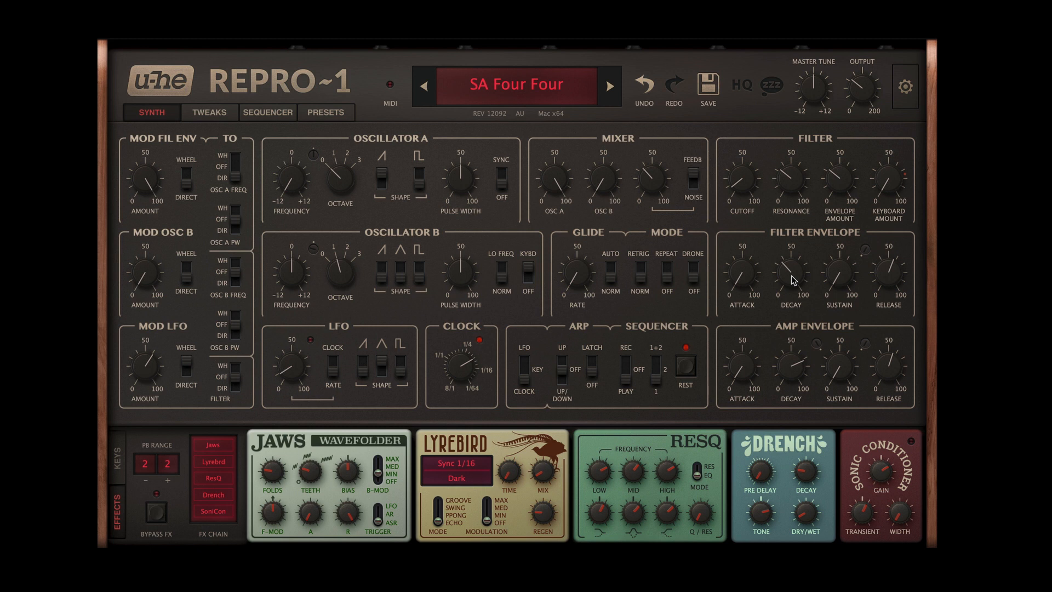
mouse_move(793, 270)
mouse_move(794, 277)
mouse_down()
mouse_move(794, 206)
mouse_move(794, 253)
mouse_move(805, 193)
mouse_move(801, 288)
mouse_up()
mouse_move(743, 180)
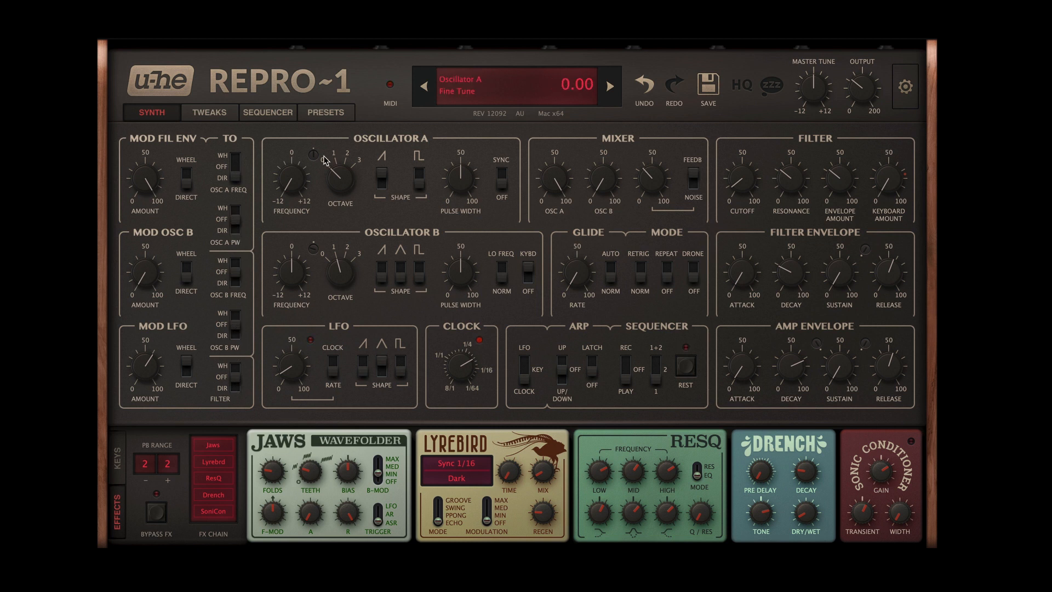
Step: Reload the SA Four Four preset by switching to the neighbouring preset and back, and show the keyboard and Perform section
click(609, 86)
click(425, 87)
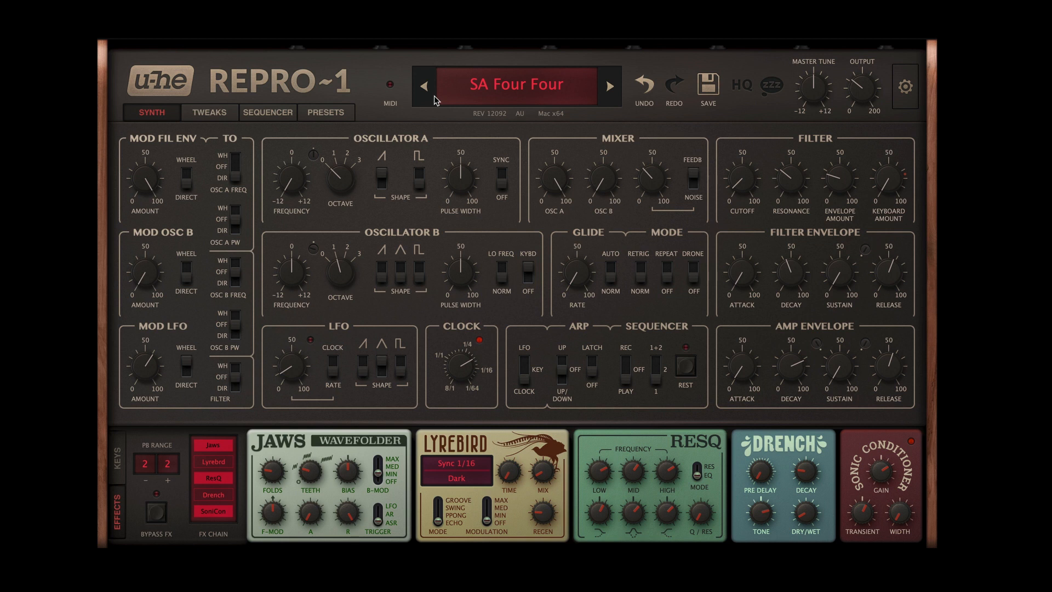
click(340, 178)
click(112, 456)
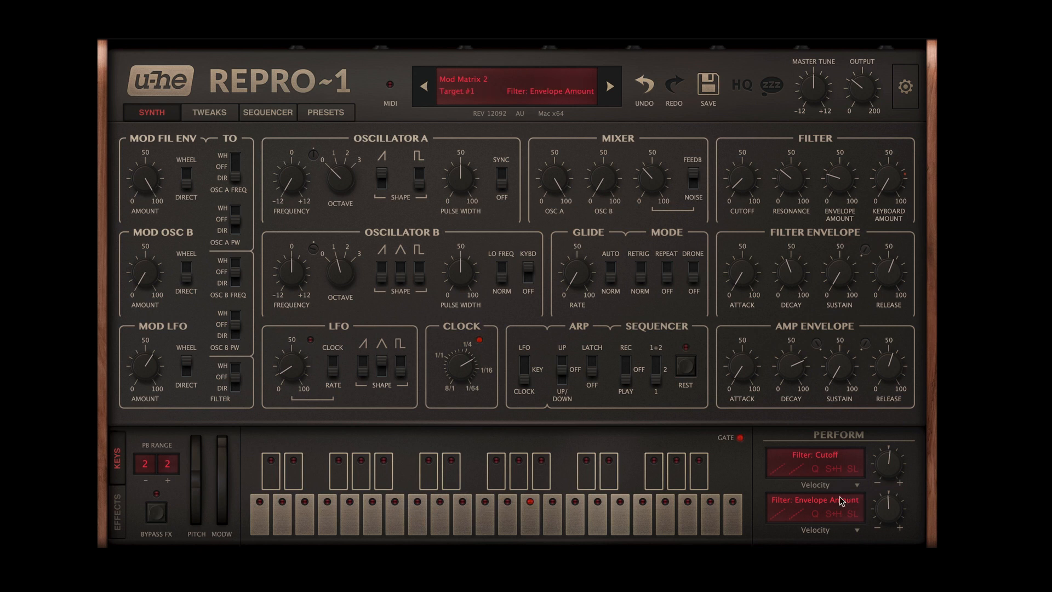
Step: Examine the step velocities of sequencer pattern 1 and the velocity depth settings of the filter and amp envelopes
click(272, 112)
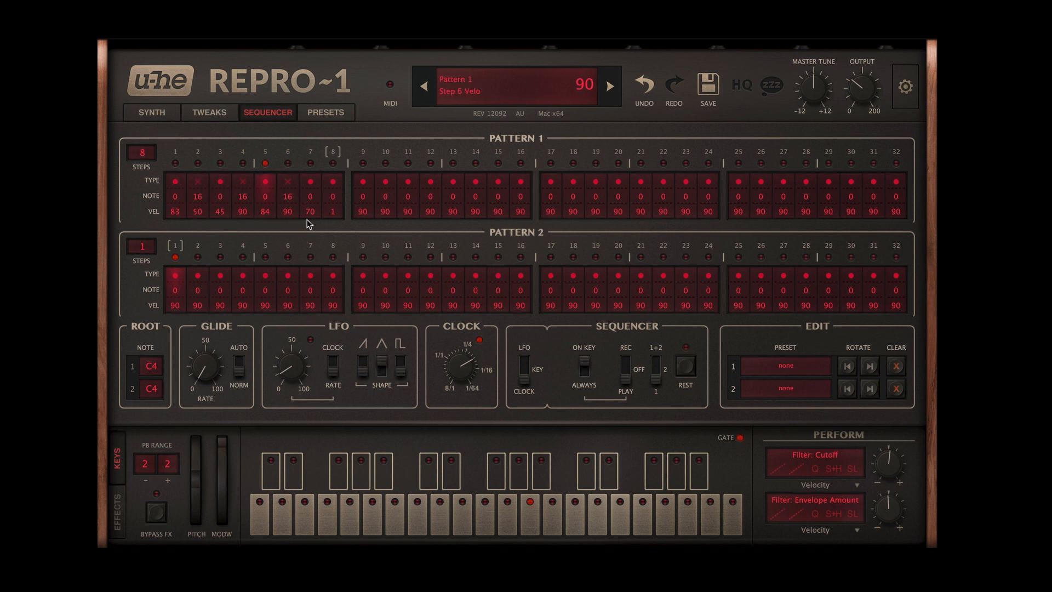
click(156, 113)
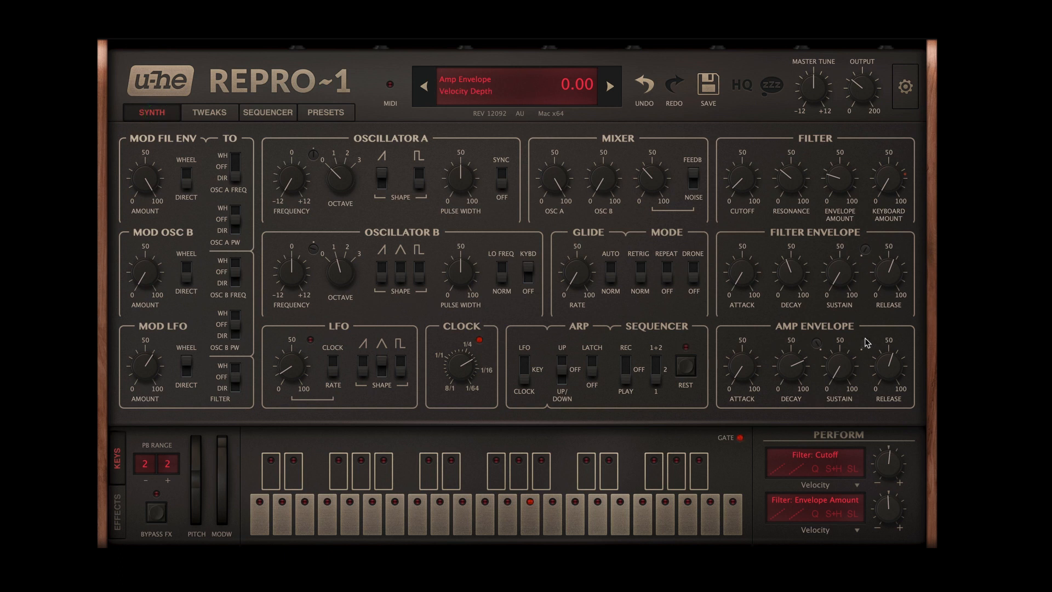
click(866, 259)
drag(866, 255, 855, 302)
drag(867, 349, 866, 375)
click(267, 117)
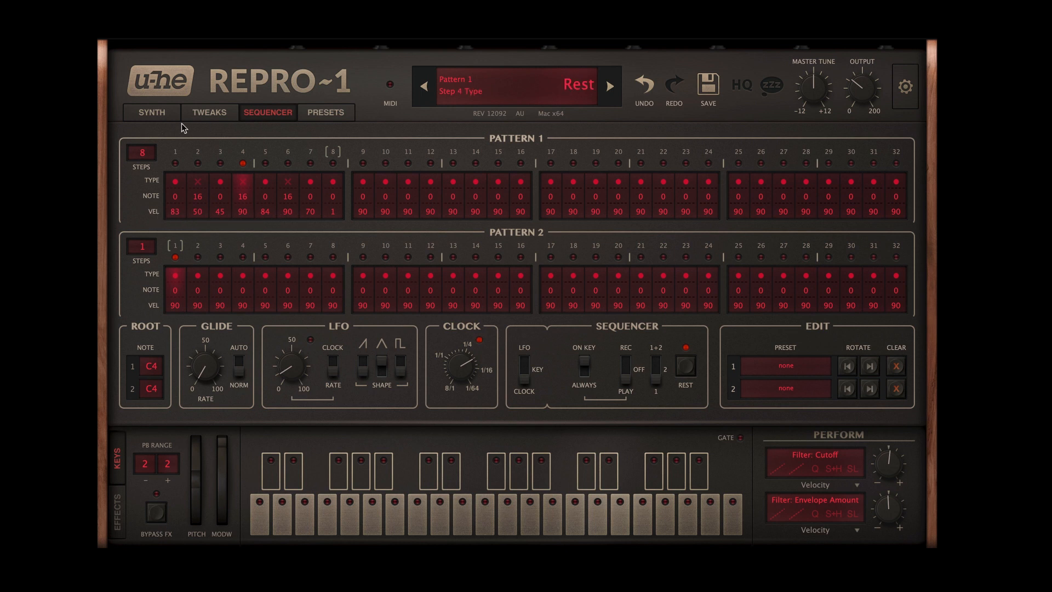
click(150, 114)
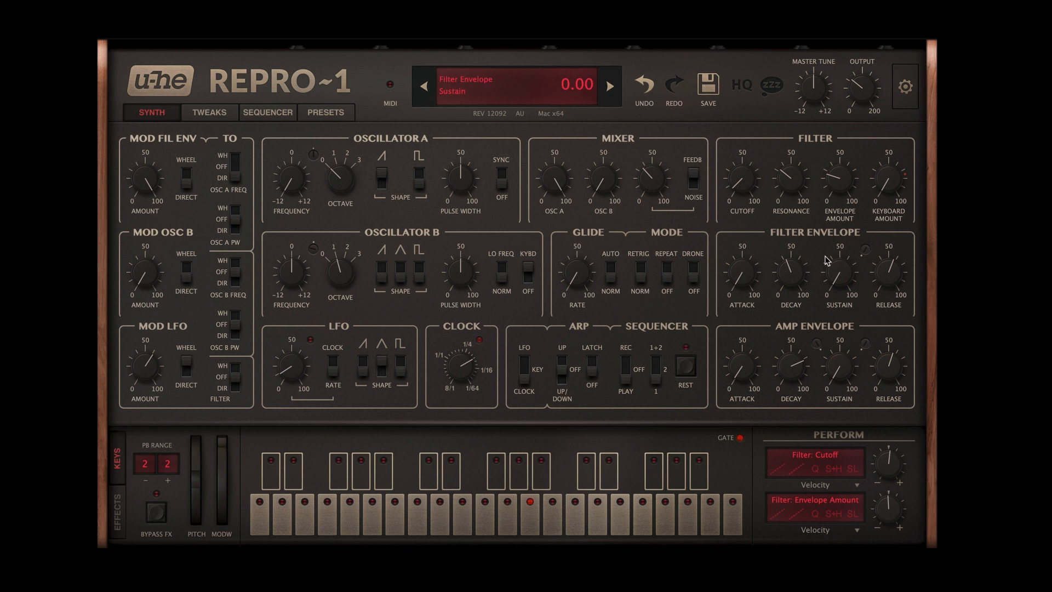
Step: Raise the filter envelope amount to 66.50
drag(834, 205, 833, 141)
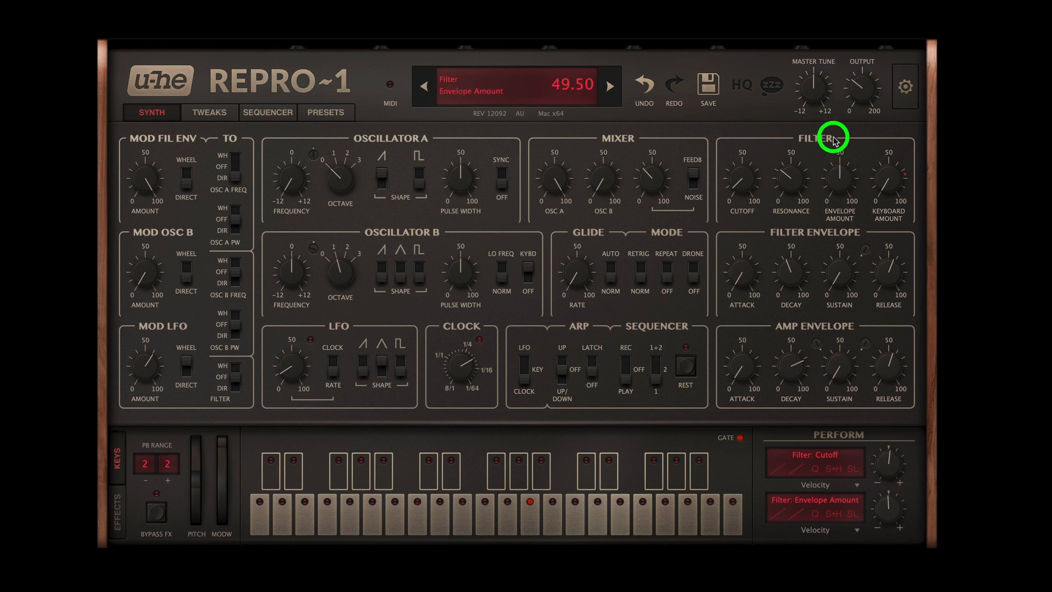
drag(840, 185, 842, 153)
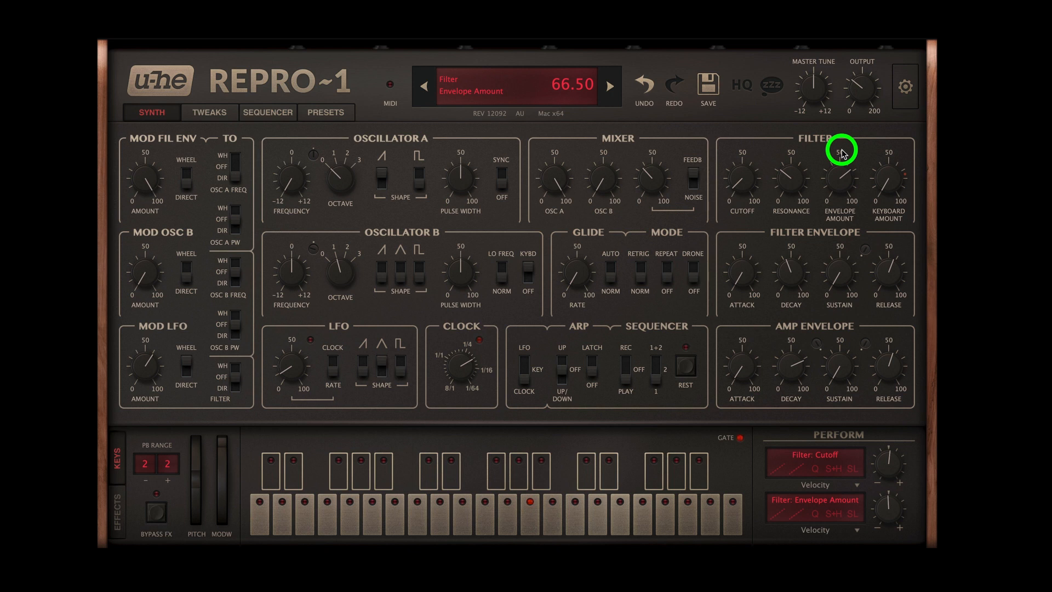
mouse_move(841, 149)
mouse_down()
mouse_move(841, 117)
mouse_move(833, 173)
mouse_move(840, 152)
mouse_up()
Step: Try the filter cutoff at 85.00, bring it back down, and set the filter envelope amount to 48.50
drag(736, 176, 741, 141)
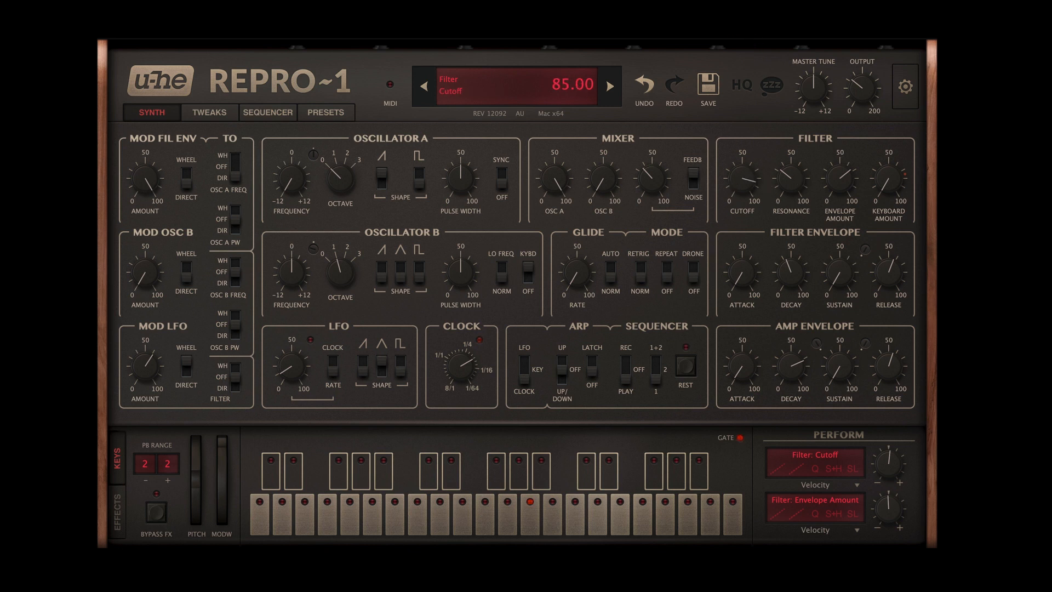
mouse_move(839, 177)
mouse_down()
mouse_move(841, 122)
mouse_move(838, 249)
mouse_move(819, 170)
mouse_up()
drag(738, 178, 742, 331)
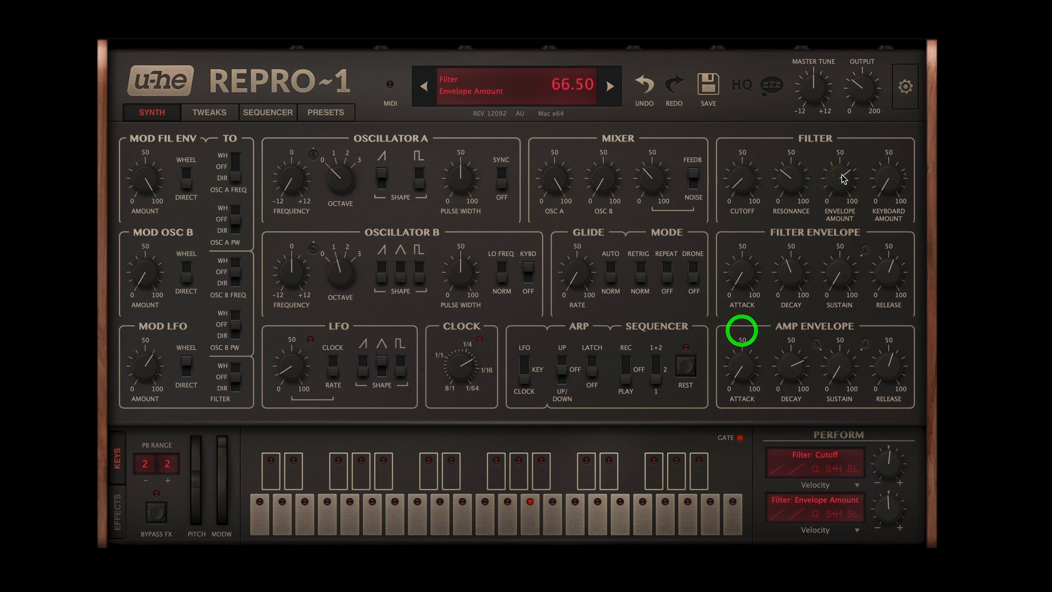
drag(843, 179, 838, 228)
mouse_move(841, 179)
mouse_down()
mouse_move(839, 209)
mouse_move(838, 164)
mouse_up()
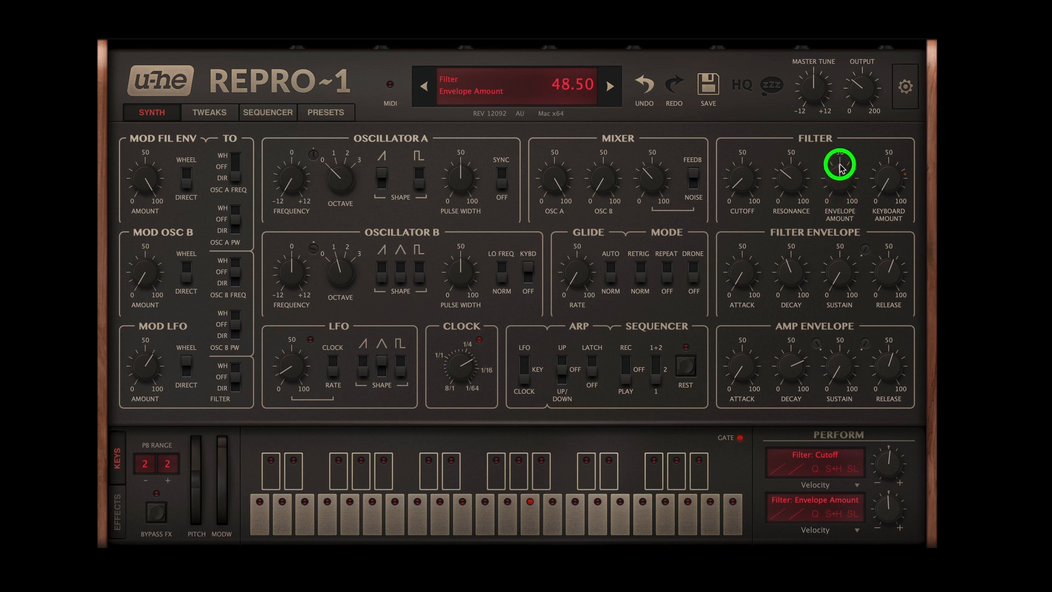
Step: Show the effects and reload the SA Four Four preset, and try a higher filter envelope amount before bringing it back down
click(121, 515)
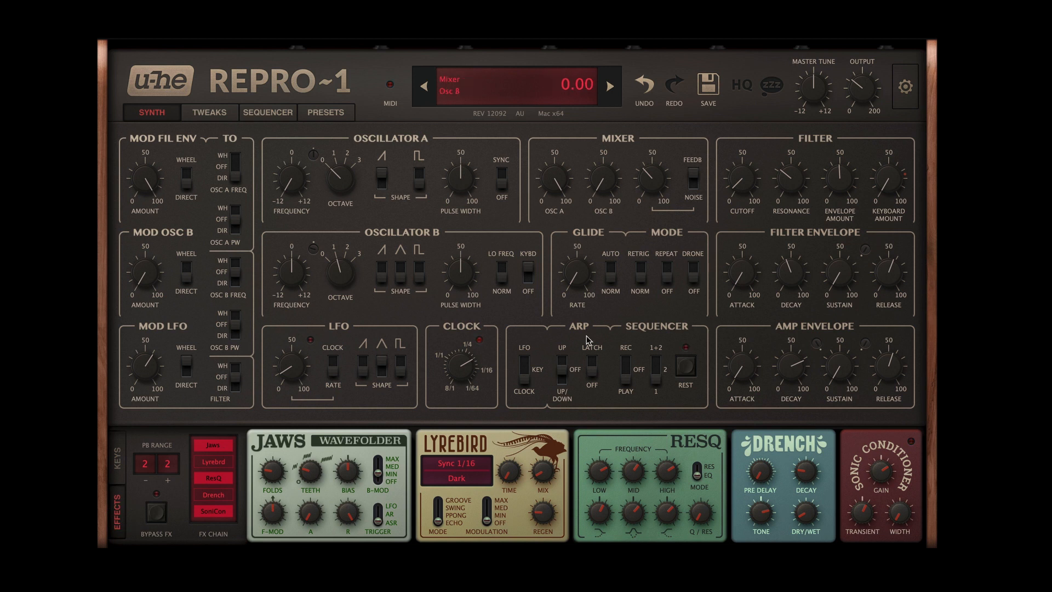
click(610, 86)
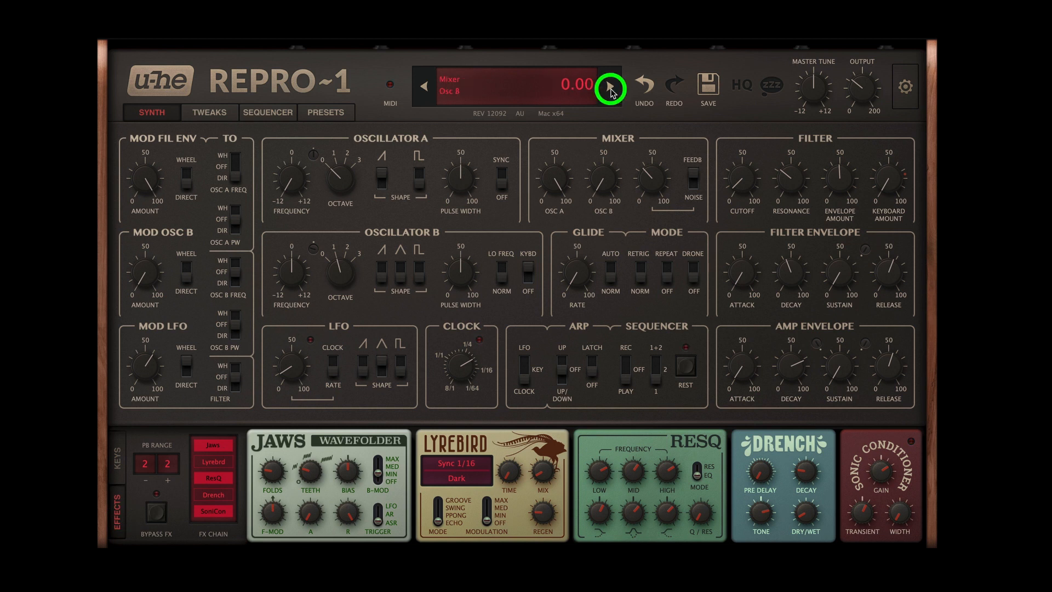
click(423, 87)
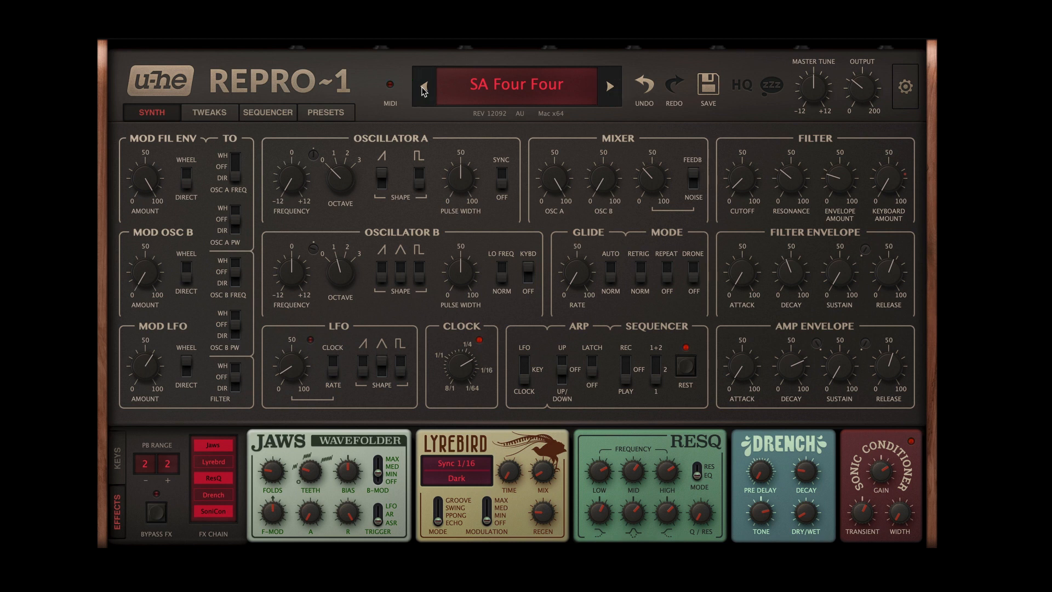
drag(841, 183, 850, 106)
drag(861, 77, 855, 181)
Step: Load the SA Pure Madness preset from the 04 Effects folder, check its sequencer patterns and show its synth settings
click(339, 113)
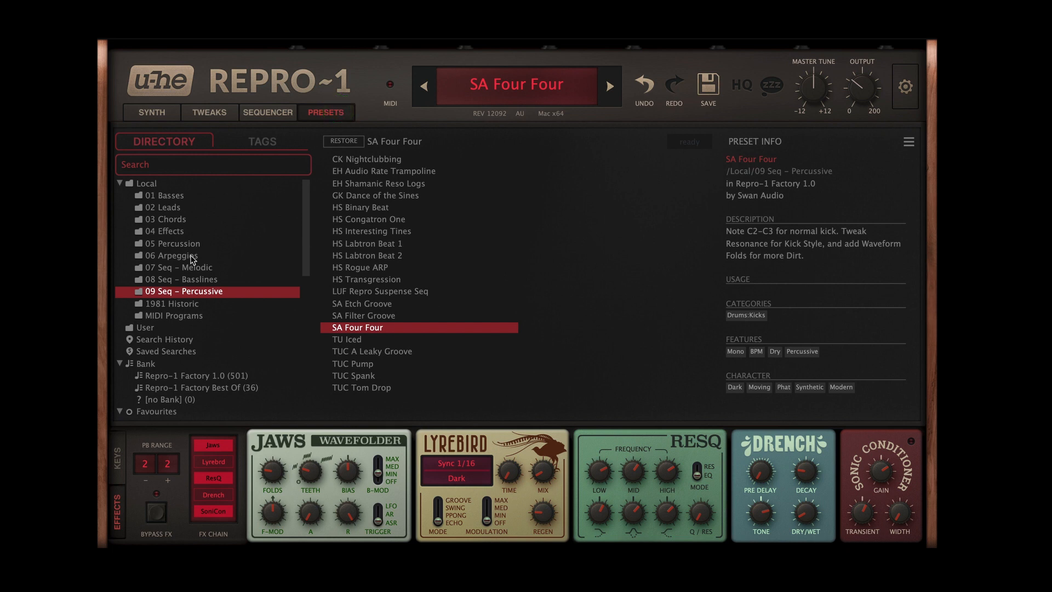
click(200, 232)
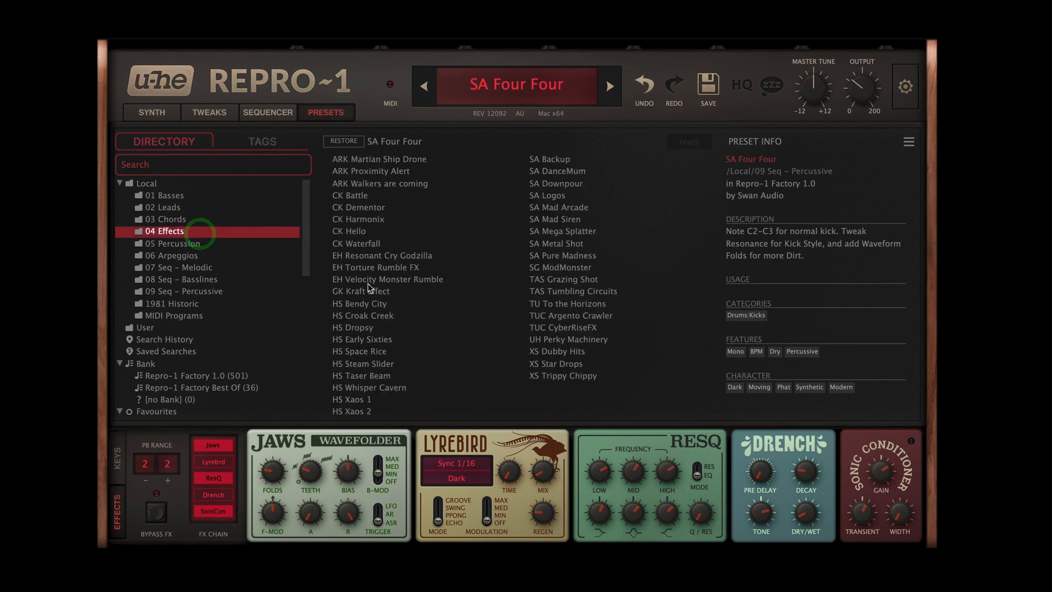
click(577, 256)
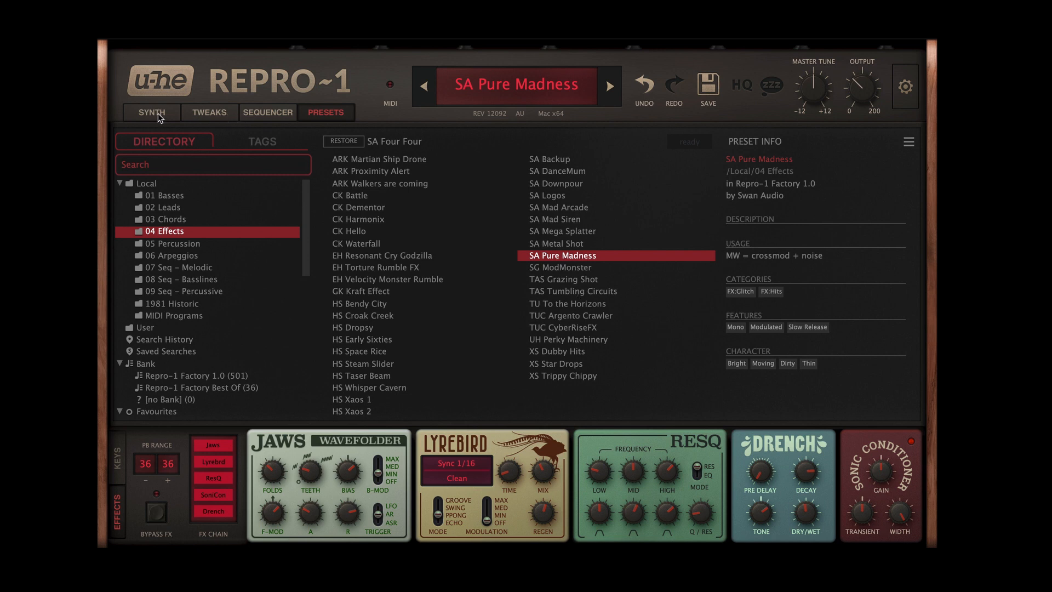
click(264, 111)
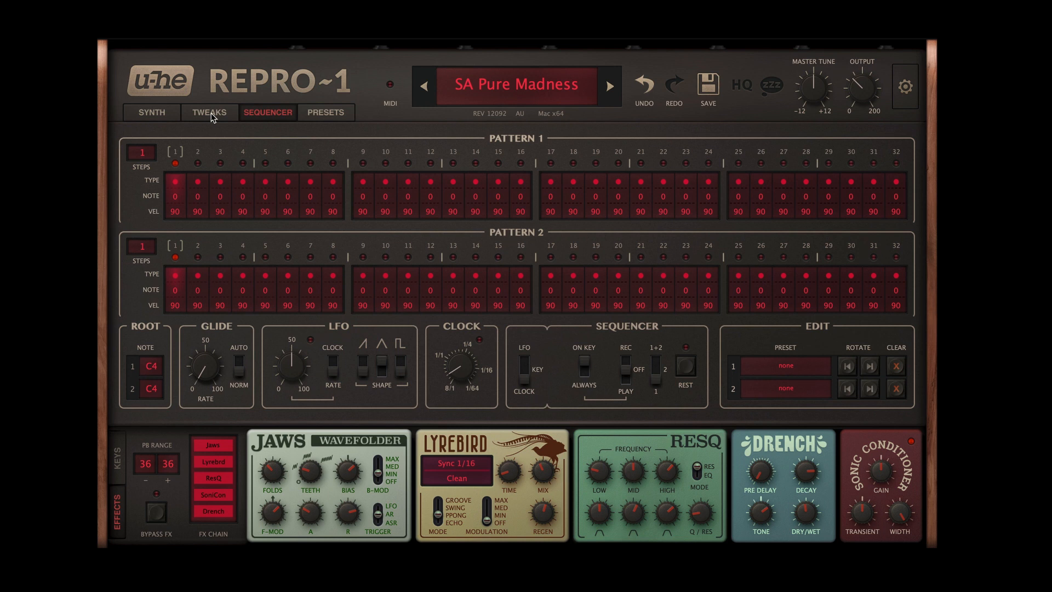
click(156, 114)
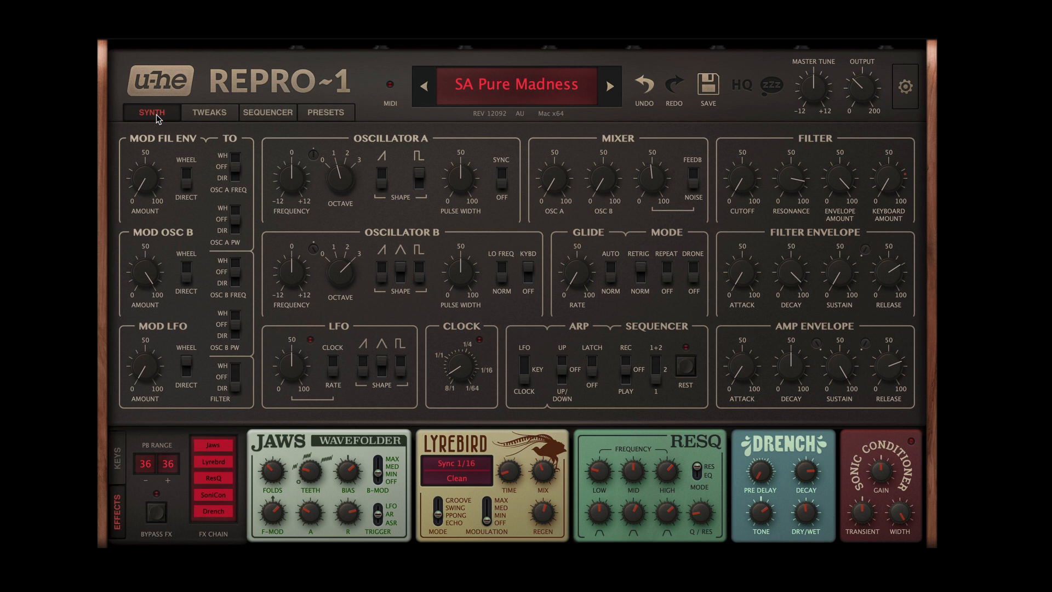
Step: Compare the sound with the SoniCon effect off and on, and try out its stereo width
click(215, 495)
click(215, 495)
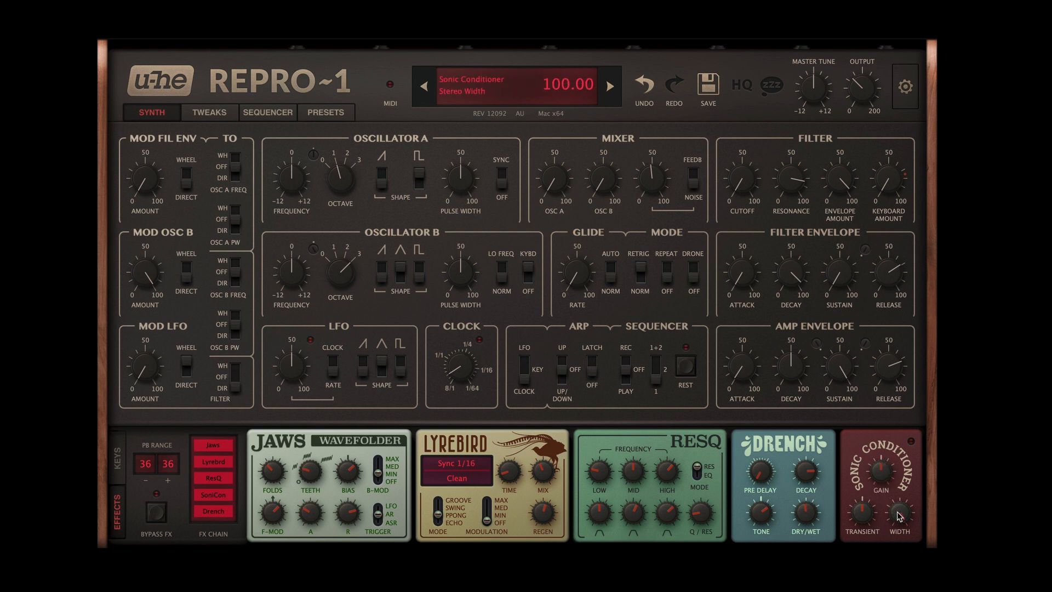
drag(900, 515, 878, 530)
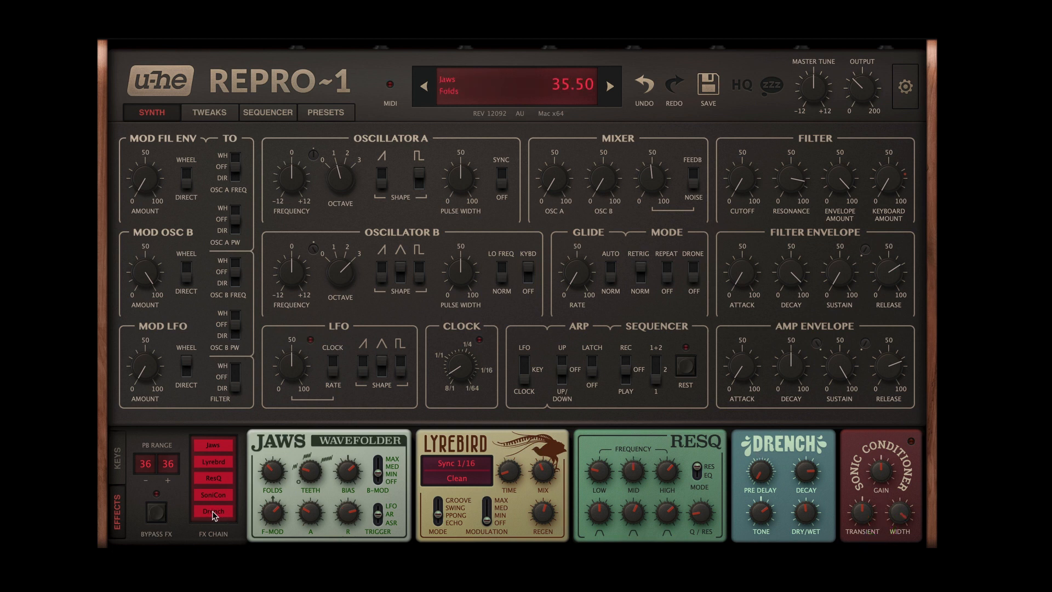
Step: Switch off the SoniCon, Drench and ResQ effects, and compare the sound with Lyrebird off and on, leaving it on
click(221, 496)
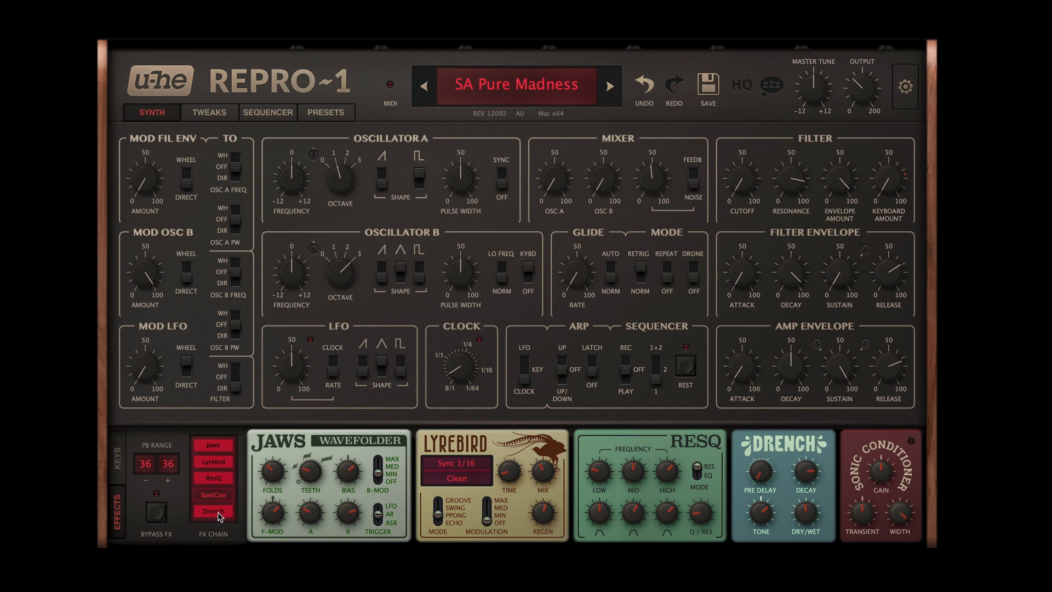
click(218, 512)
click(219, 462)
click(214, 480)
click(213, 461)
Step: Compare the sound with ResQ on and off, leaving it on, and try out its high band volume
click(220, 480)
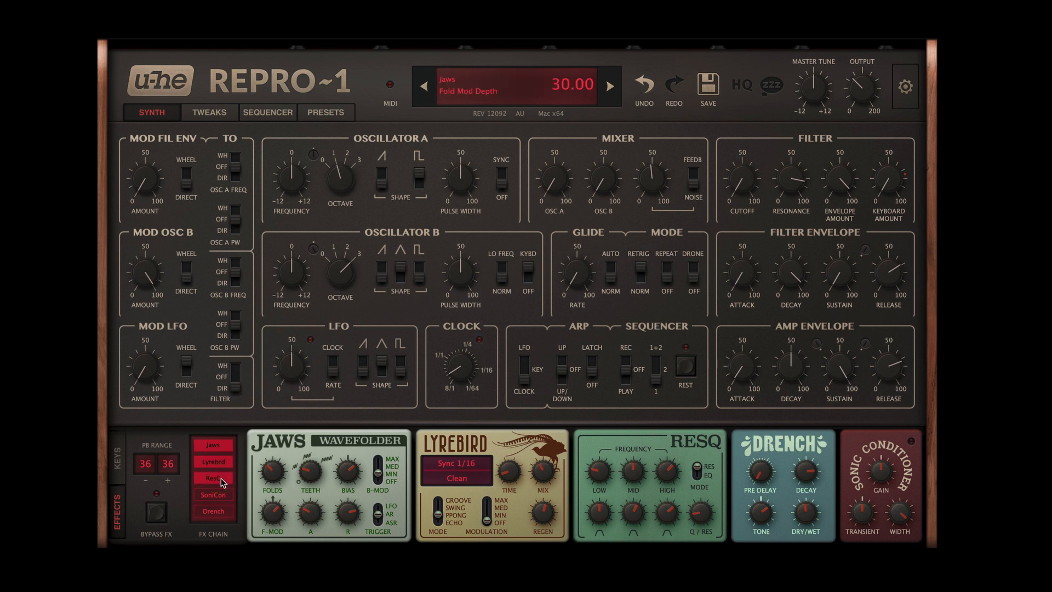
click(219, 480)
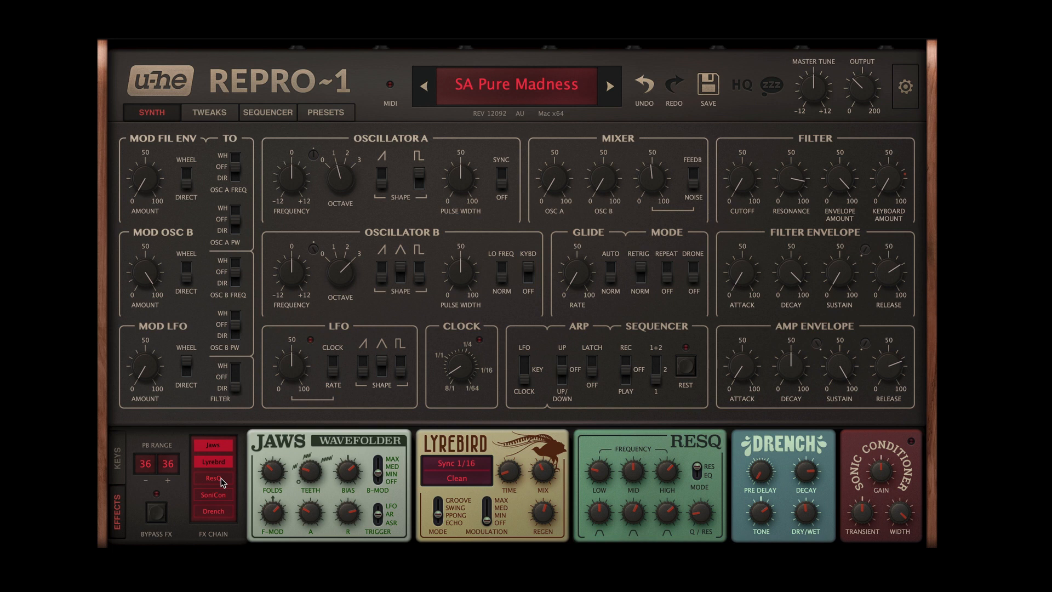
click(221, 480)
drag(667, 513, 673, 490)
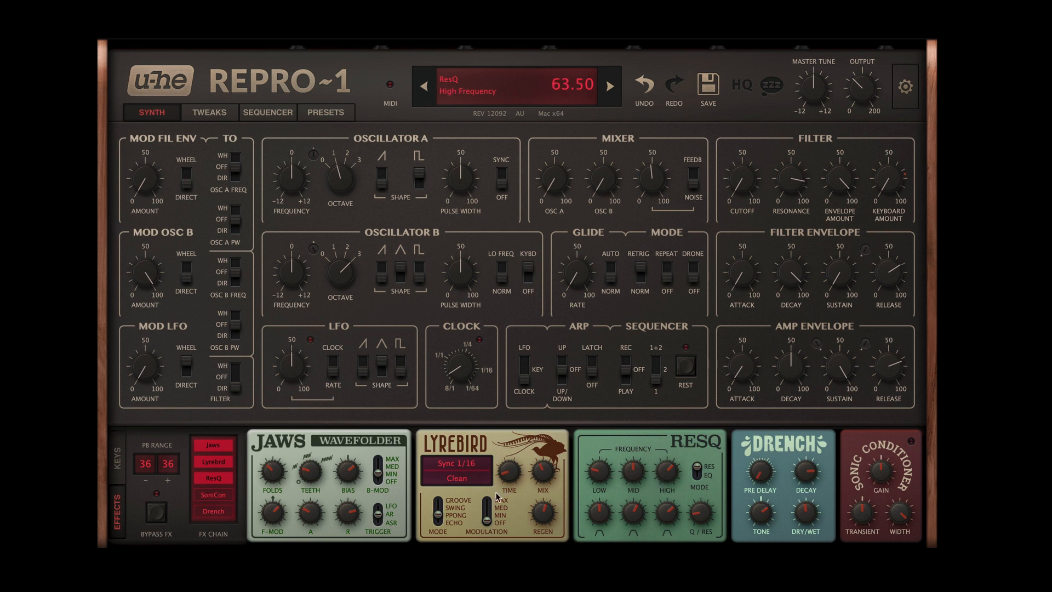
Step: Toggle ResQ off and on once more, and try its EQ mode before returning it to Res mode
click(218, 478)
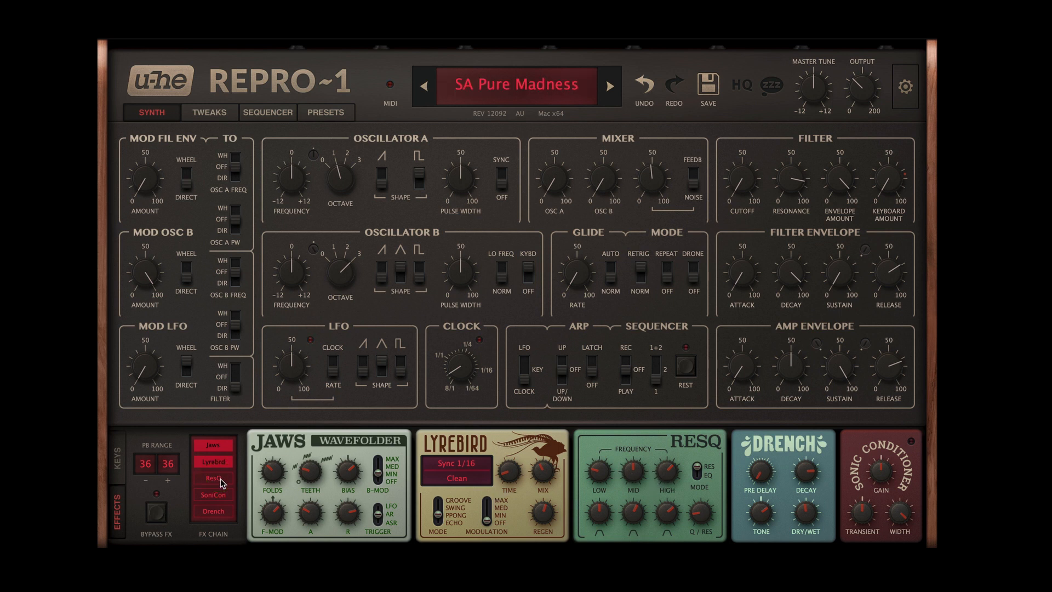
click(220, 480)
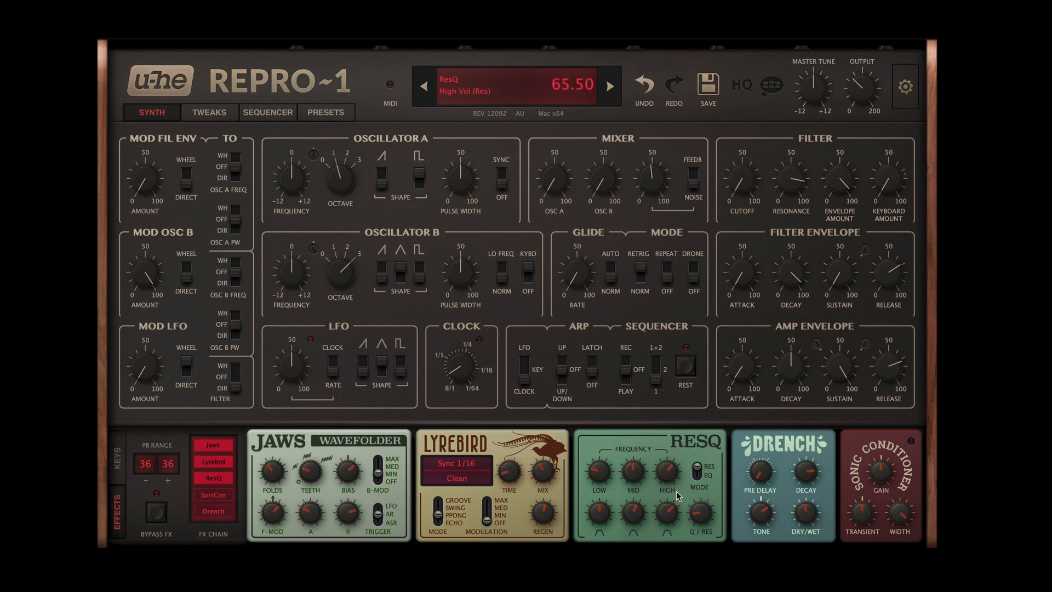
click(696, 471)
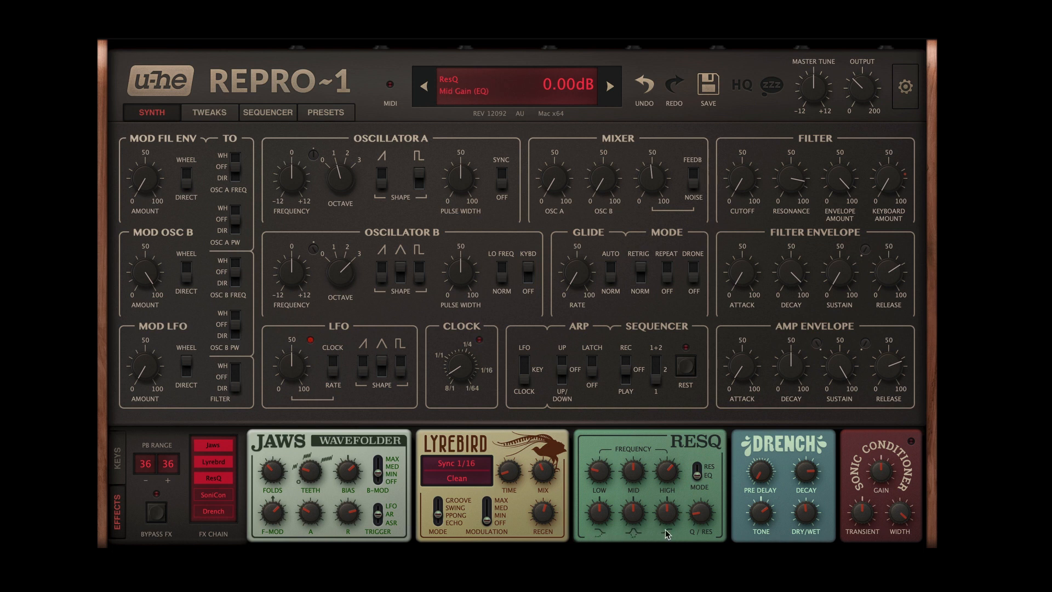
click(701, 461)
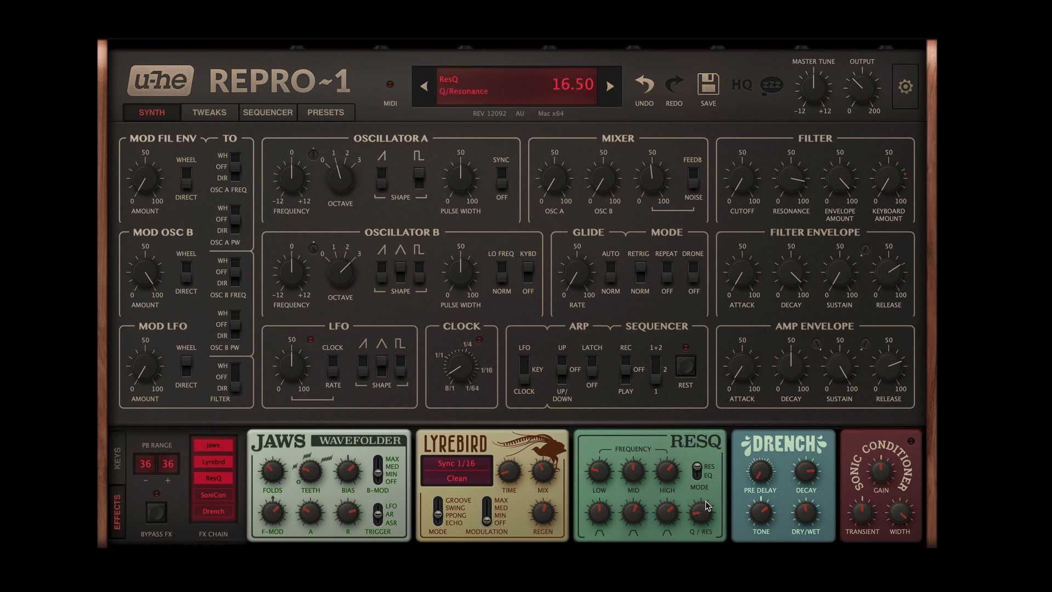
Step: Try out ResQ's Q/Resonance amount, and compare the sound with ResQ off and on, leaving it on
mouse_move(706, 505)
mouse_down()
mouse_move(700, 468)
mouse_move(700, 523)
mouse_up()
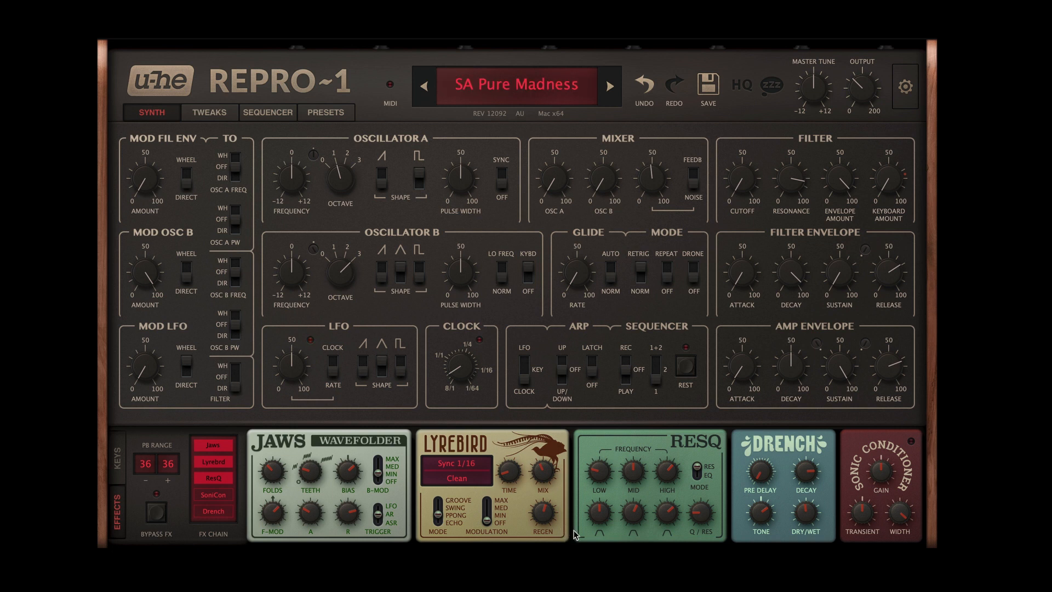
click(217, 480)
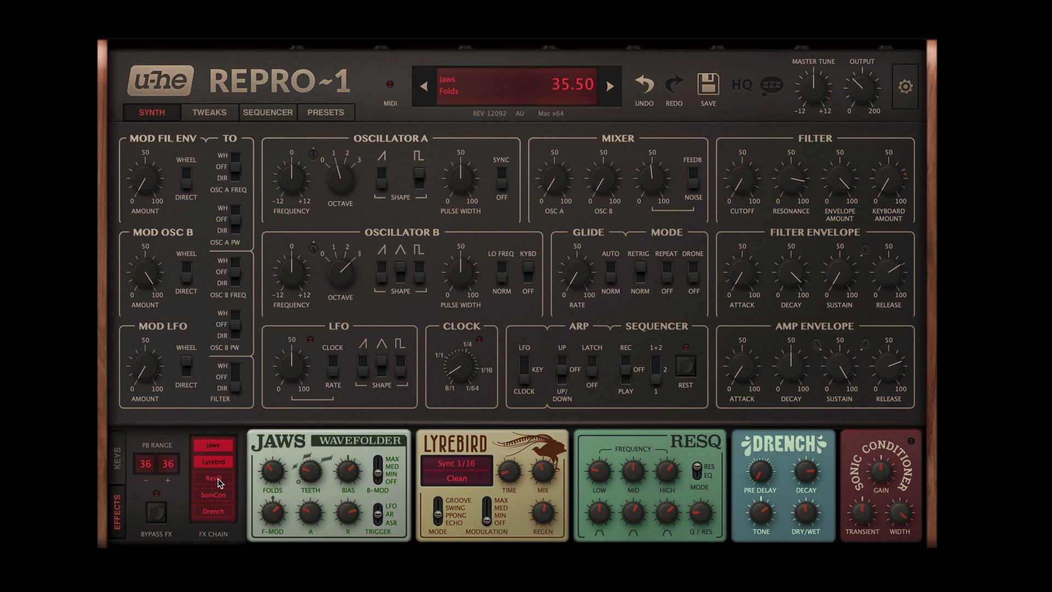
click(217, 481)
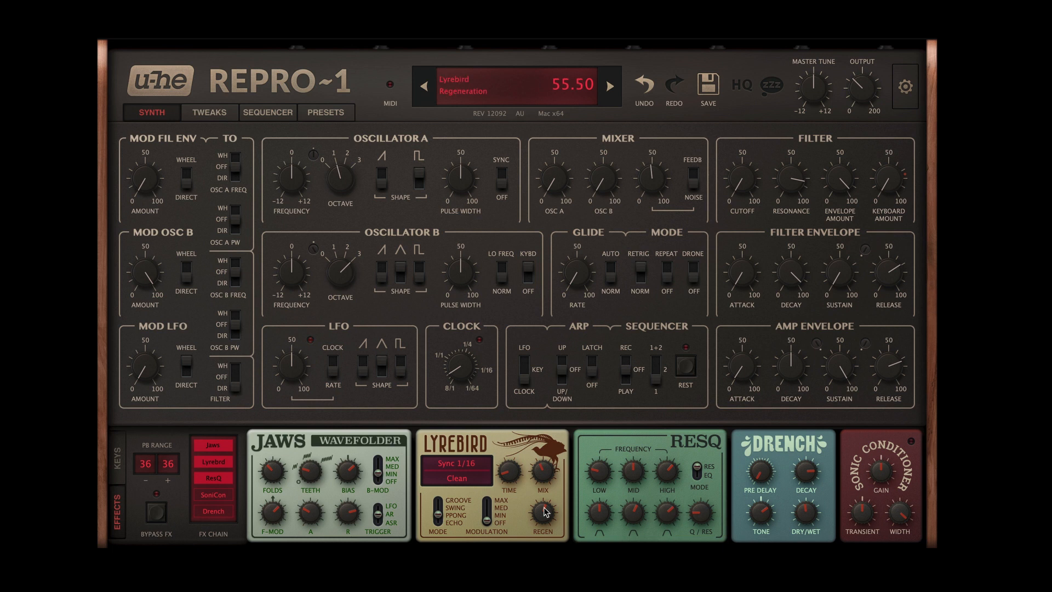
click(700, 526)
Step: Switch off the ResQ, Lyrebird and Jaws effects so that the whole effects chain is inactive
click(216, 478)
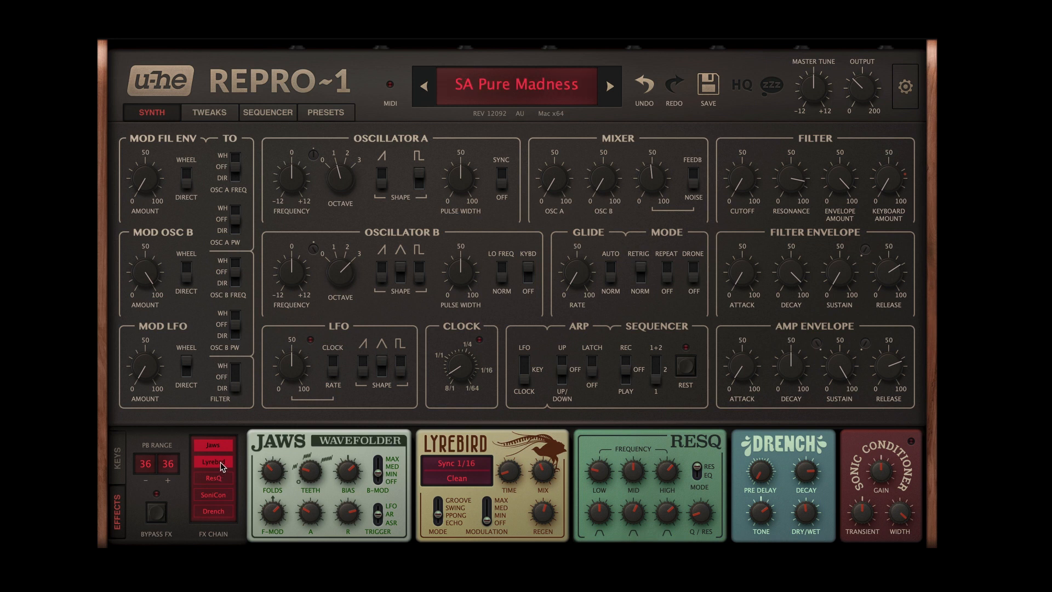
click(220, 461)
click(216, 445)
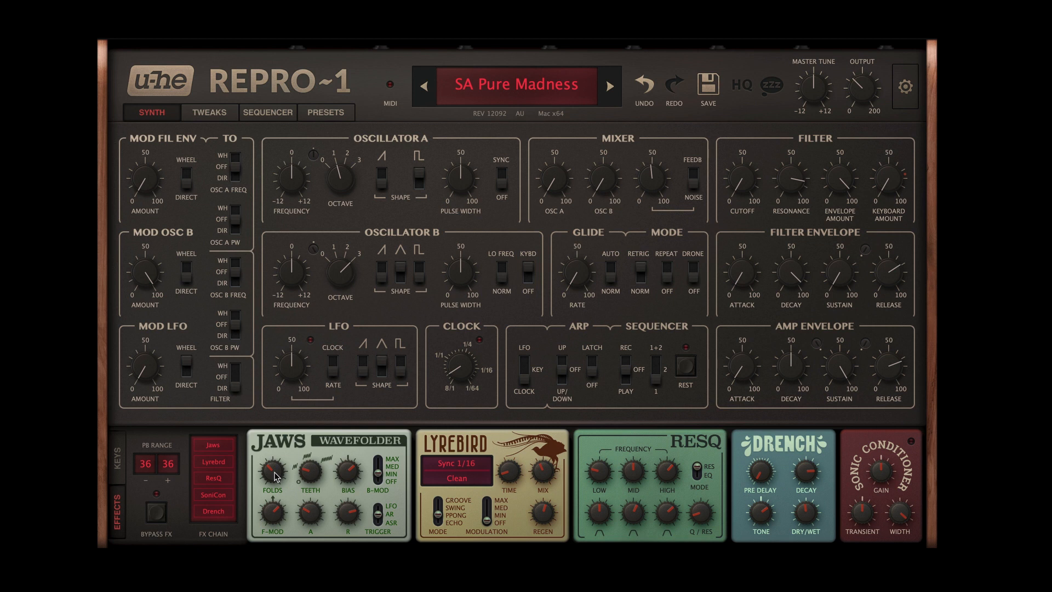
Step: Compare the sound with the Jaws wavefolder on and off, leaving it on as the only active effect
click(218, 446)
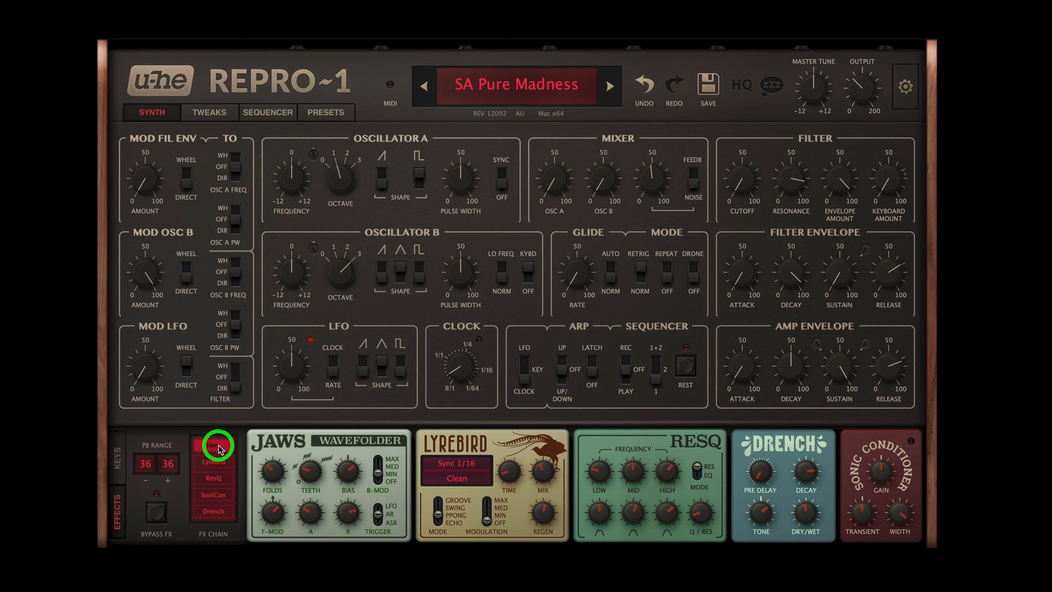
click(218, 446)
click(218, 446)
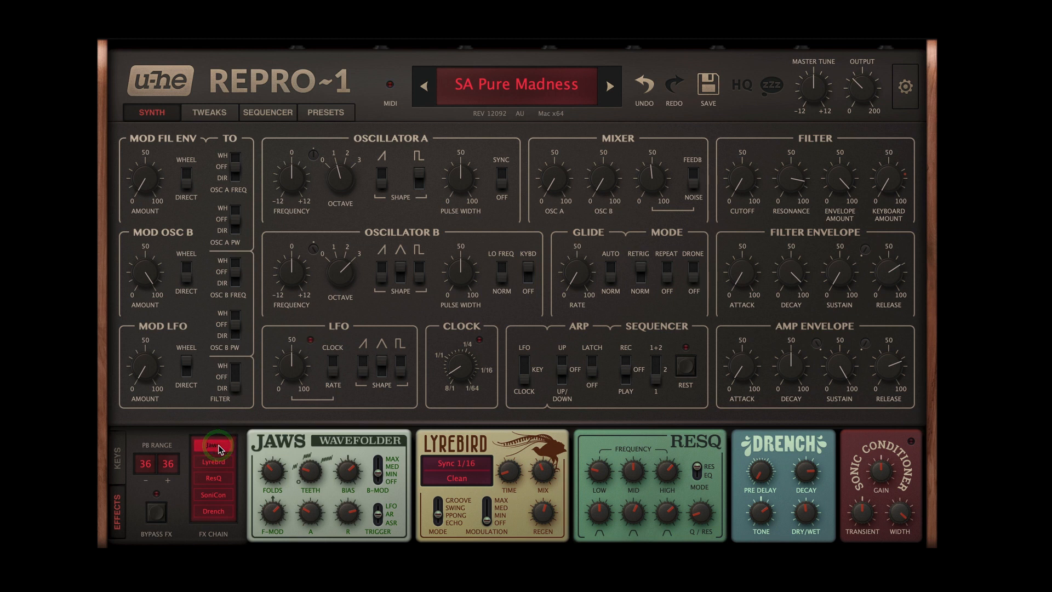
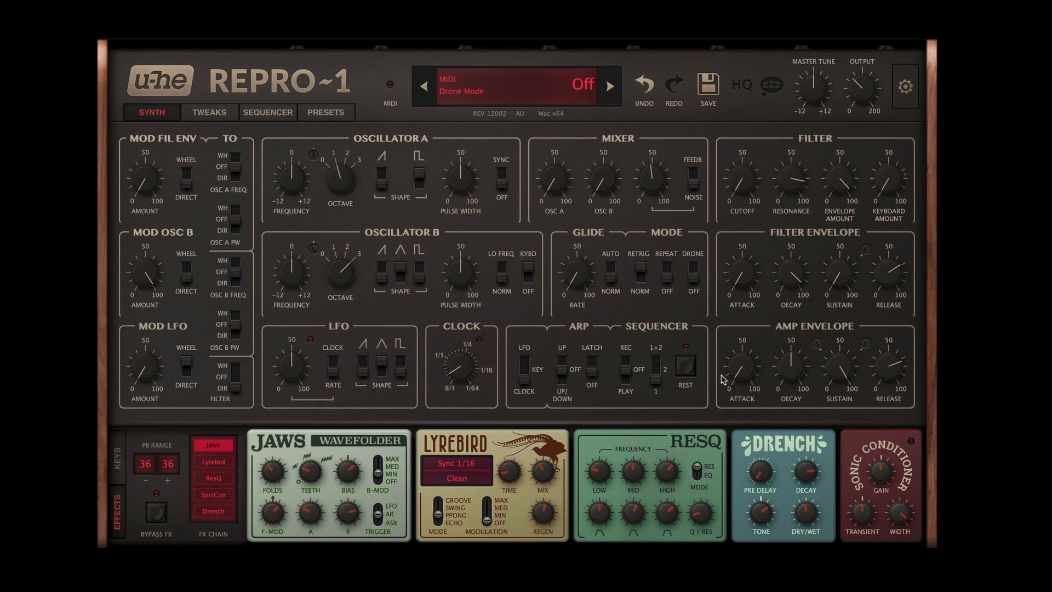
Step: Switch off Jaws and compare the filter resonance at 16 with a high setting, raising it back to 83
click(215, 446)
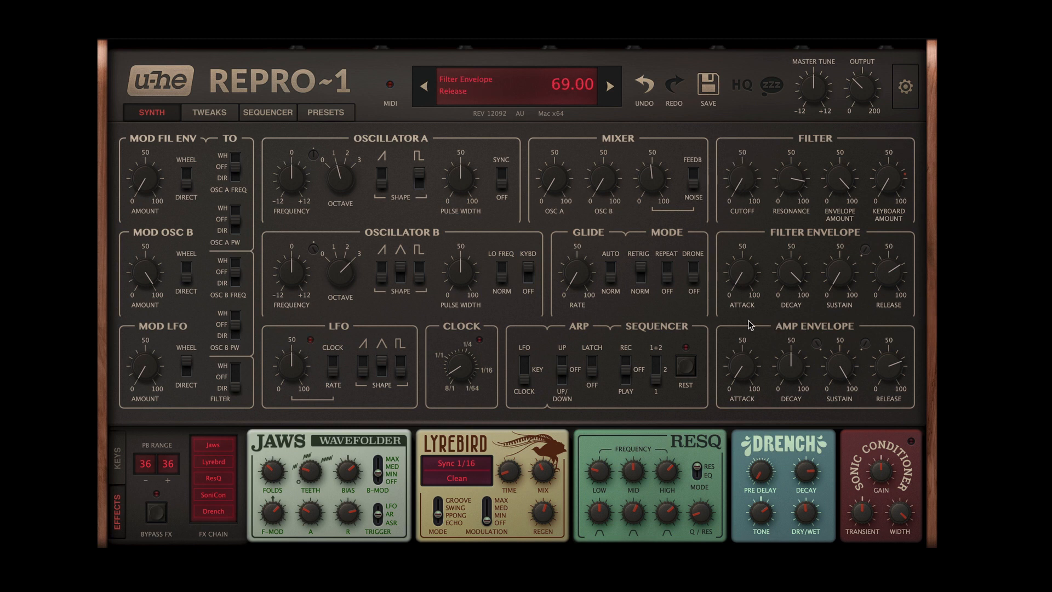
click(743, 200)
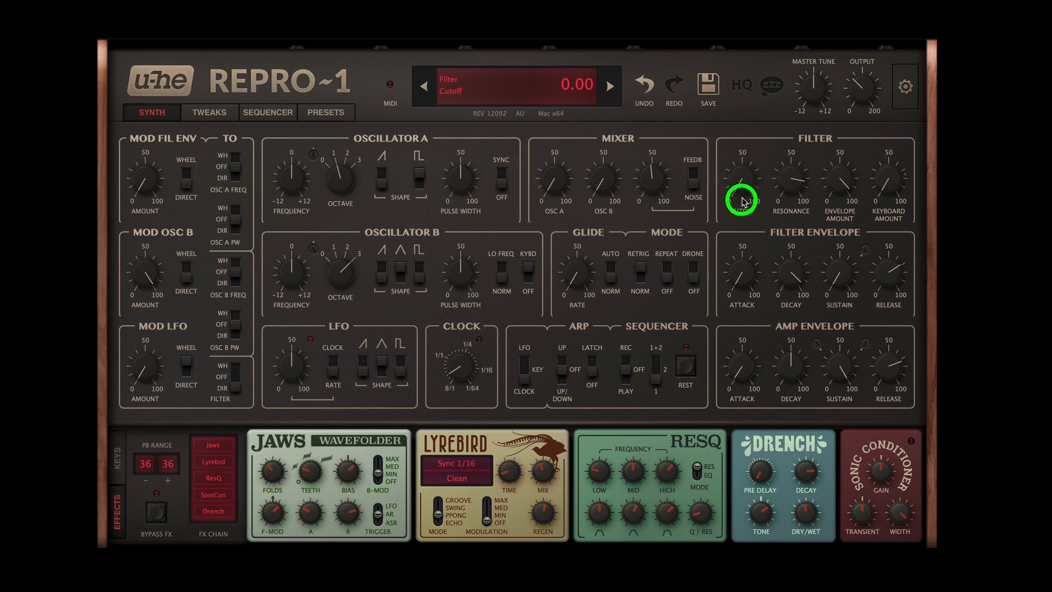
click(745, 199)
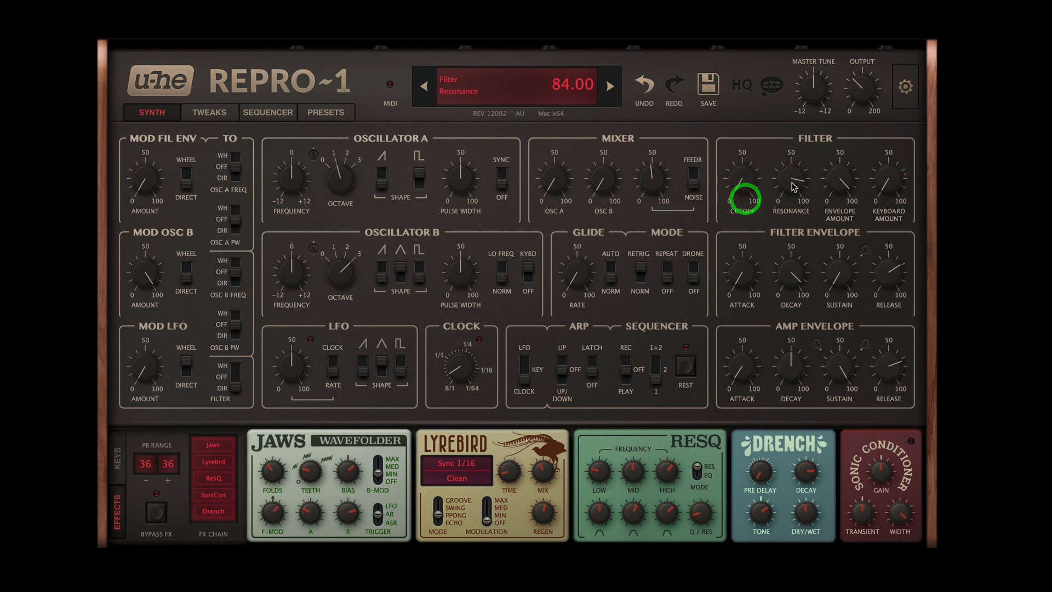
drag(790, 183, 805, 318)
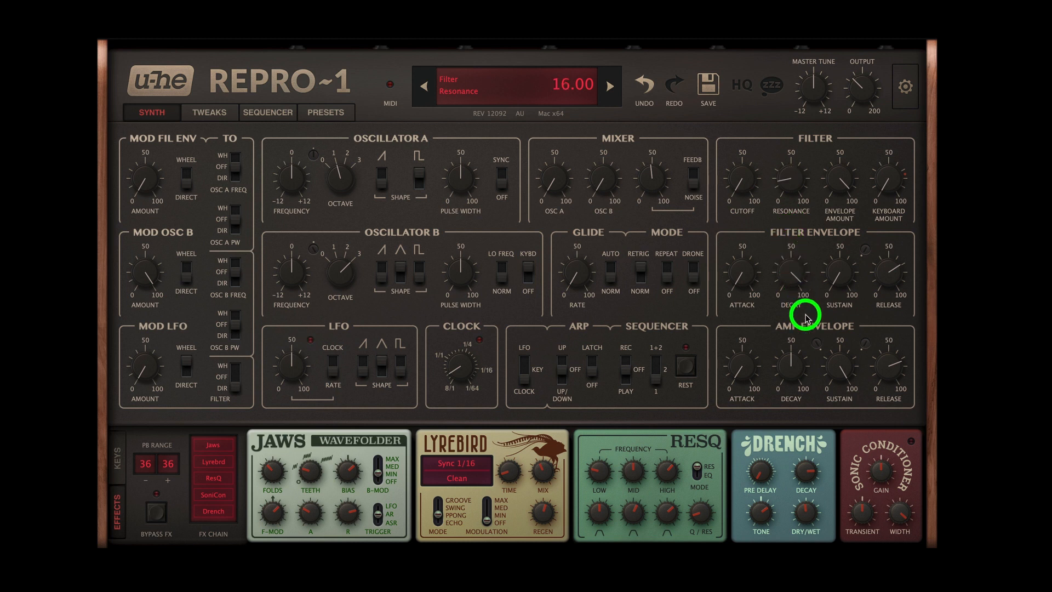
drag(805, 315, 781, 184)
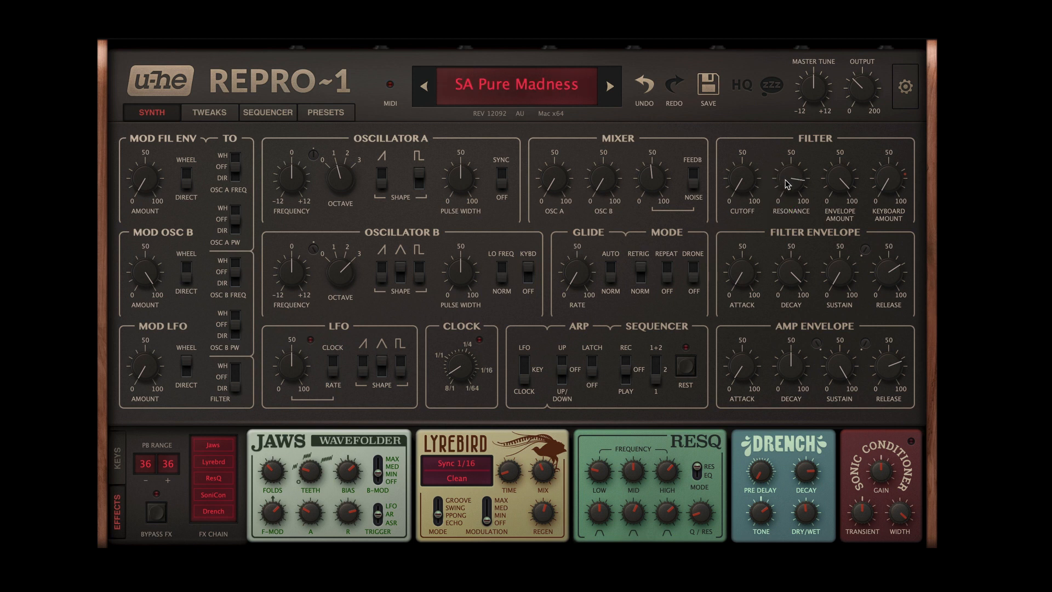
Step: Lower the filter resonance again, check the Osc A and Osc B mixer levels, and raise the resonance to 71
mouse_move(799, 198)
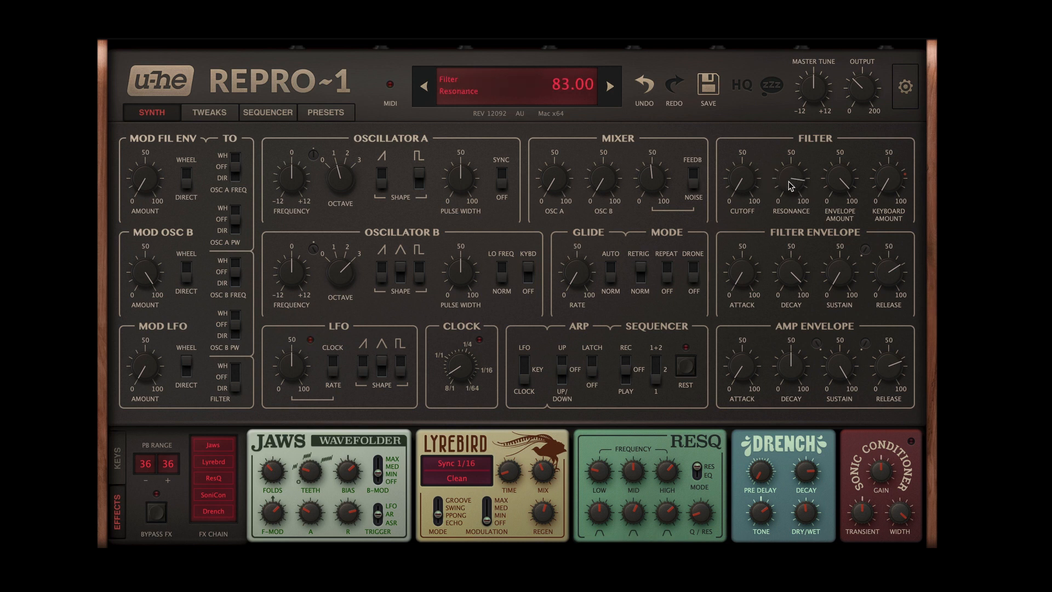
drag(791, 185, 789, 295)
click(555, 177)
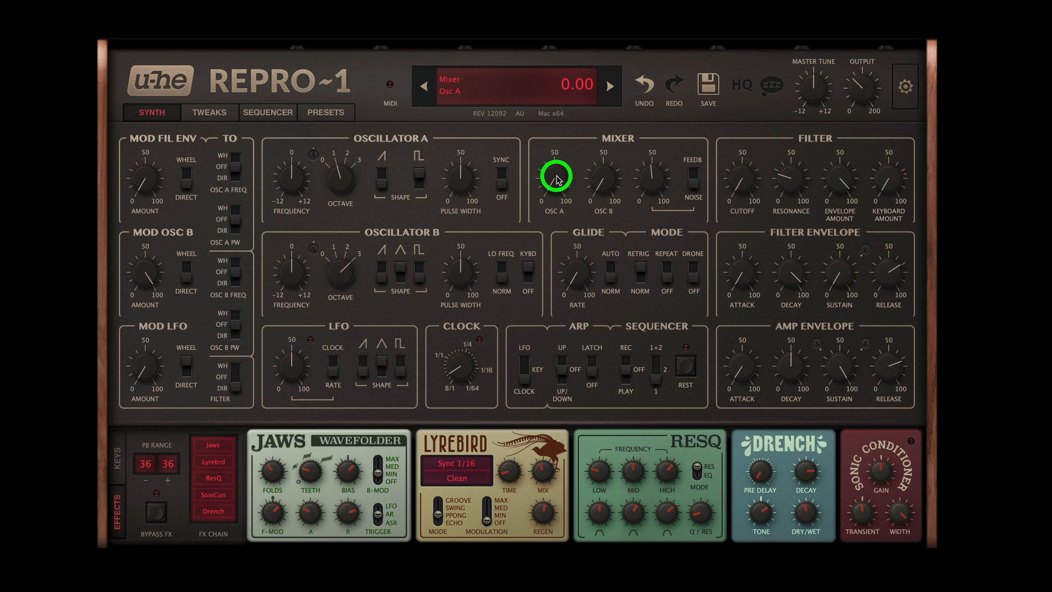
click(605, 183)
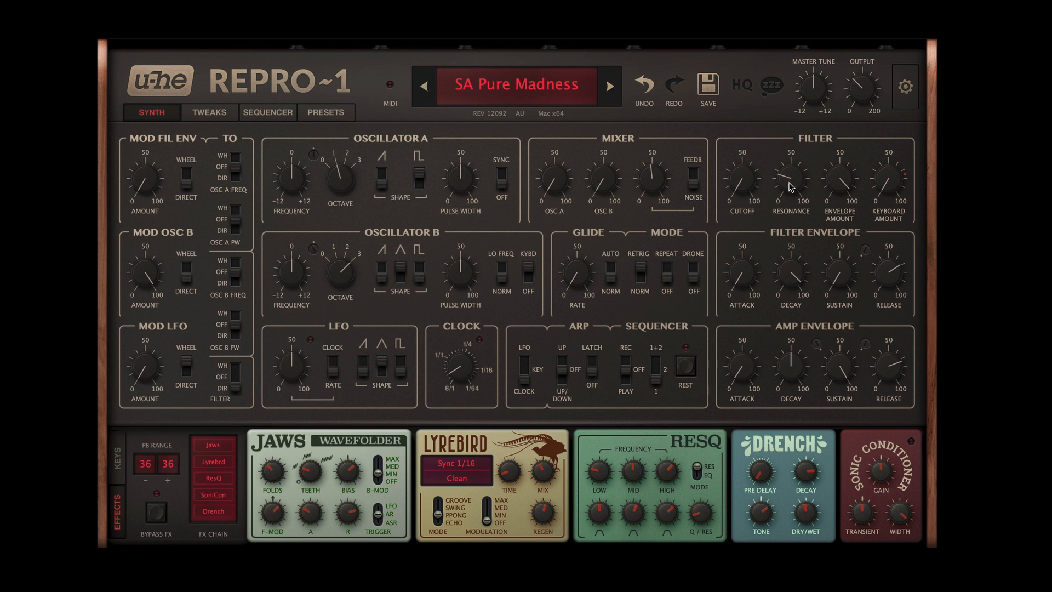
drag(789, 181, 798, 93)
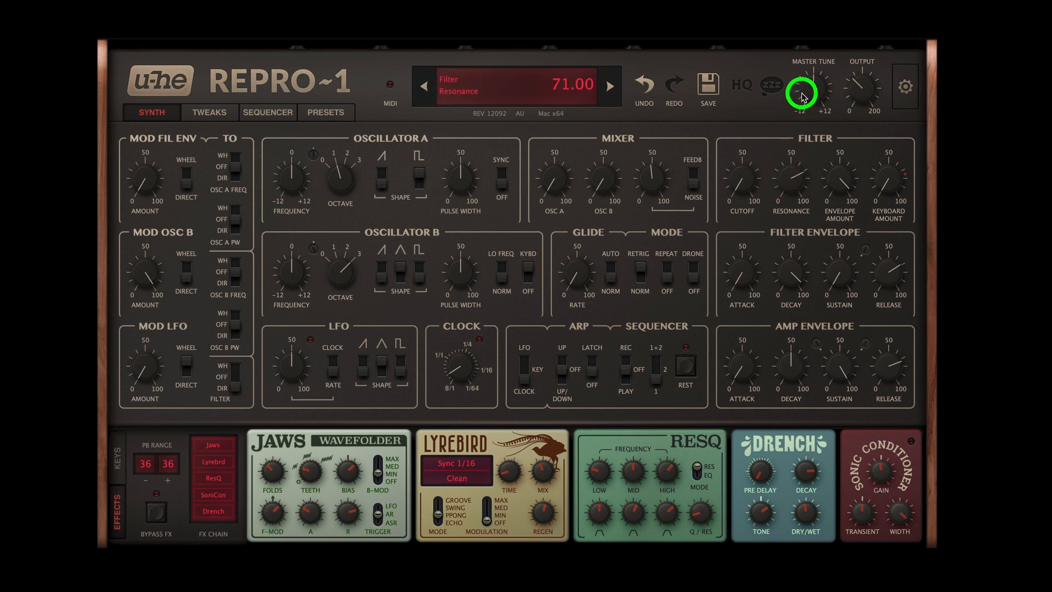
Step: Compare the sound with HQ quality mode on and off, leaving HQ on
click(745, 88)
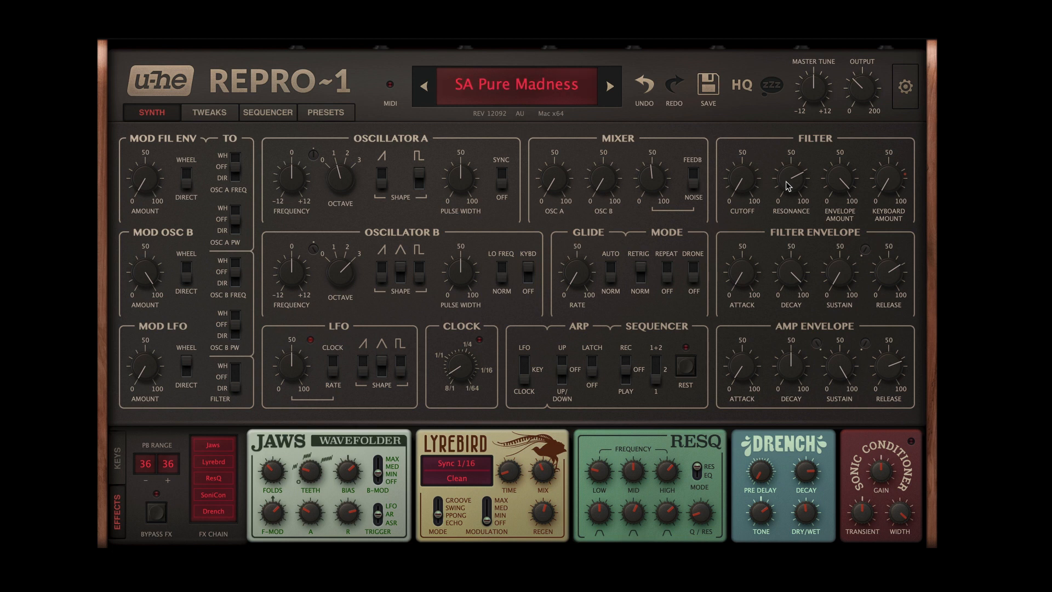
click(741, 86)
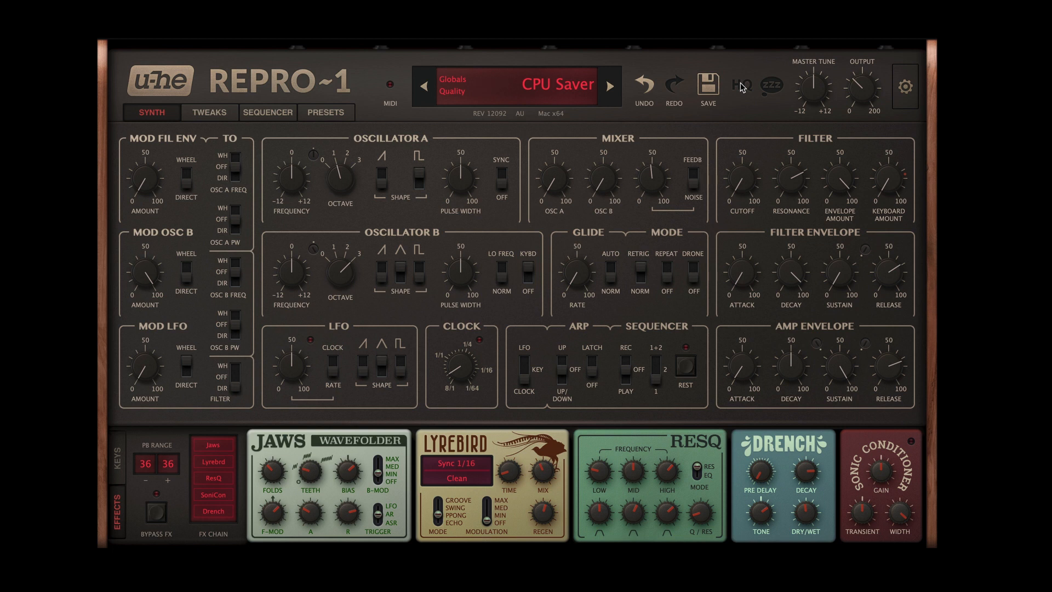
click(742, 88)
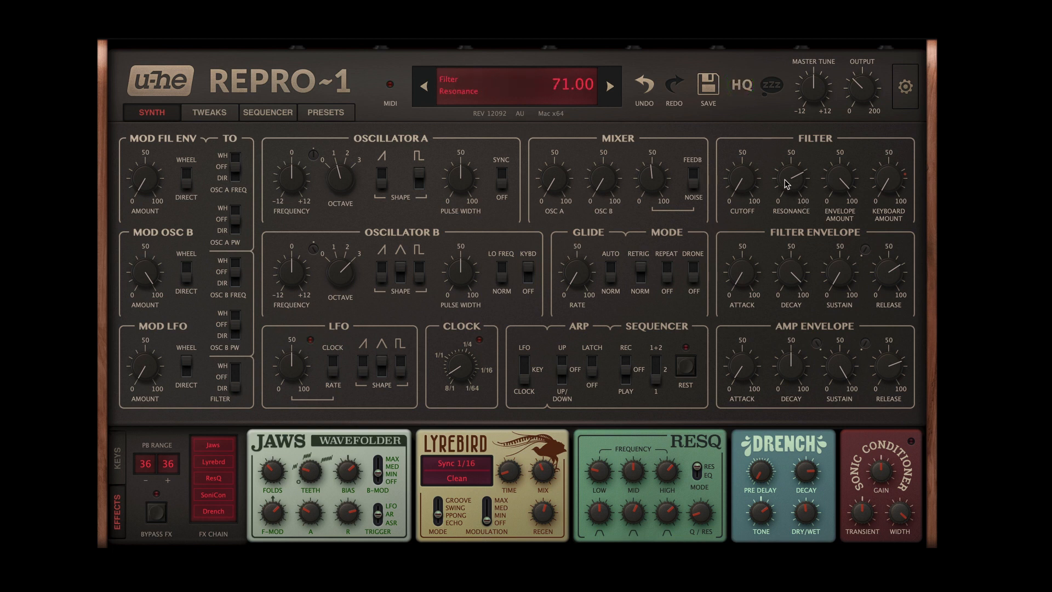
Step: Raise the filter resonance slightly above 71, set the filter's envelope amount to 96.50, and check its keyboard amount
drag(786, 181, 788, 173)
mouse_move(840, 185)
drag(840, 183, 841, 177)
mouse_move(889, 189)
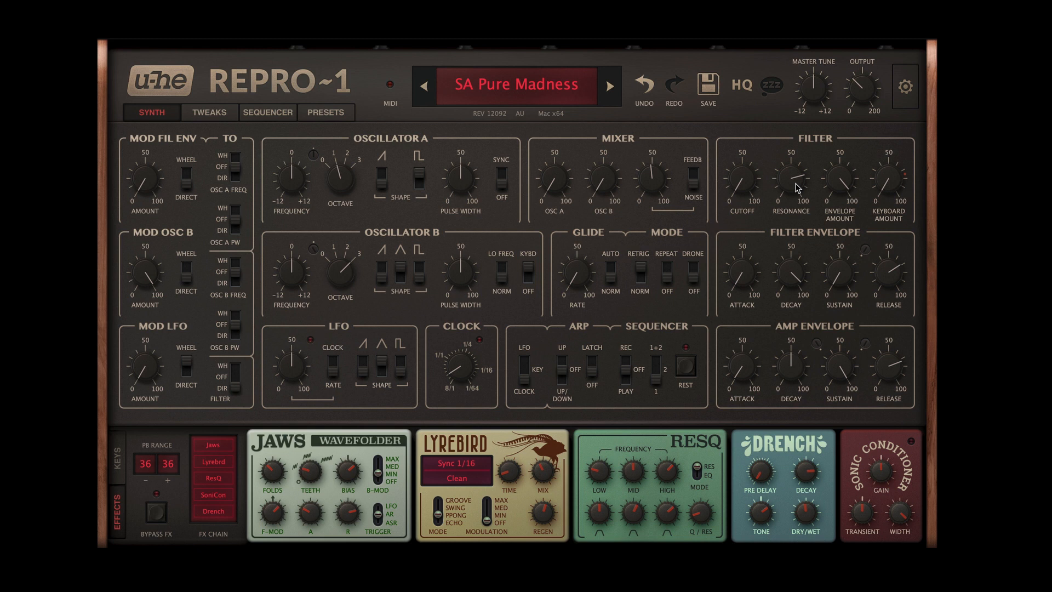
click(891, 192)
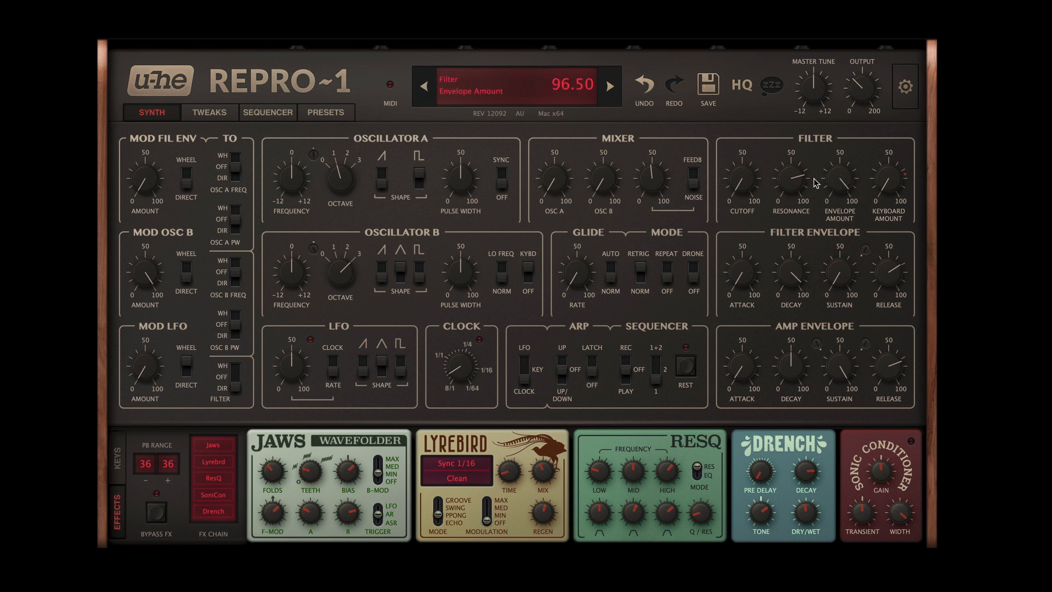
drag(793, 181, 794, 180)
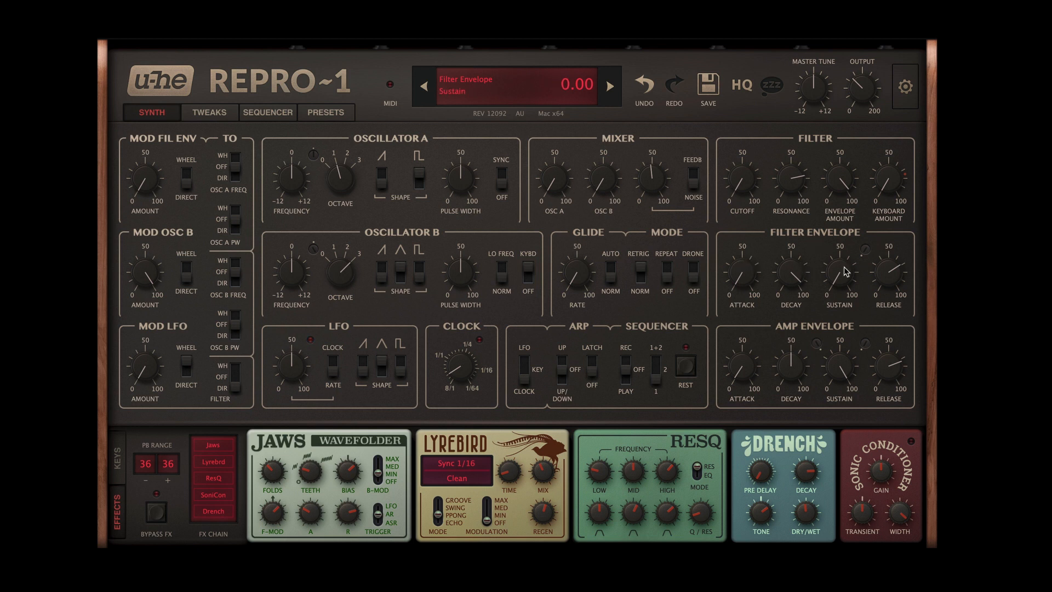
Step: Try short and long filter envelope releases up to 93 along with a longer amp envelope release, leaving both moderately long
drag(838, 288, 836, 300)
drag(740, 275, 740, 288)
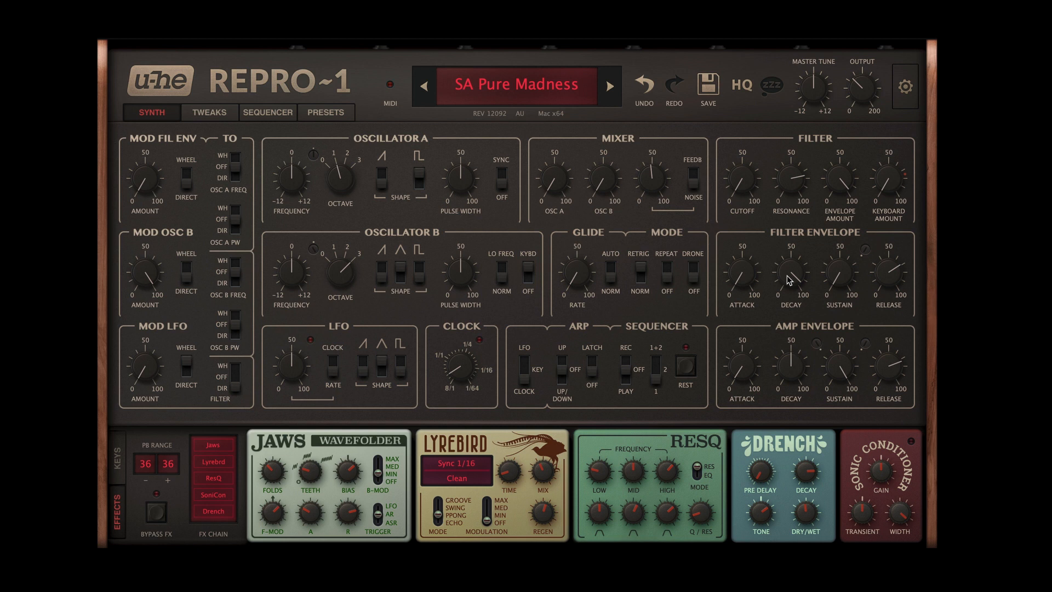
mouse_move(895, 283)
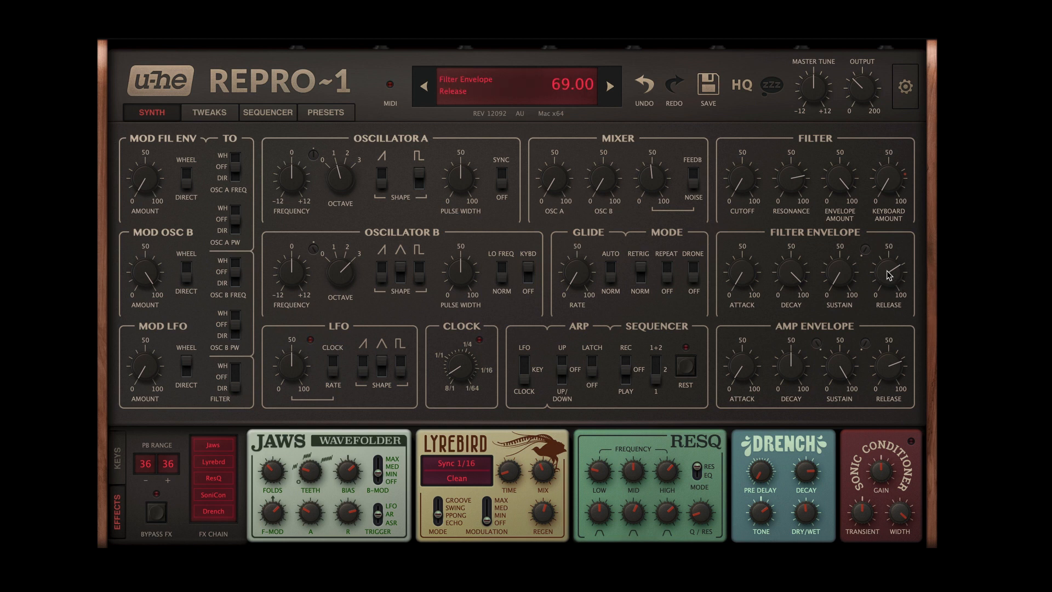
drag(887, 275, 886, 329)
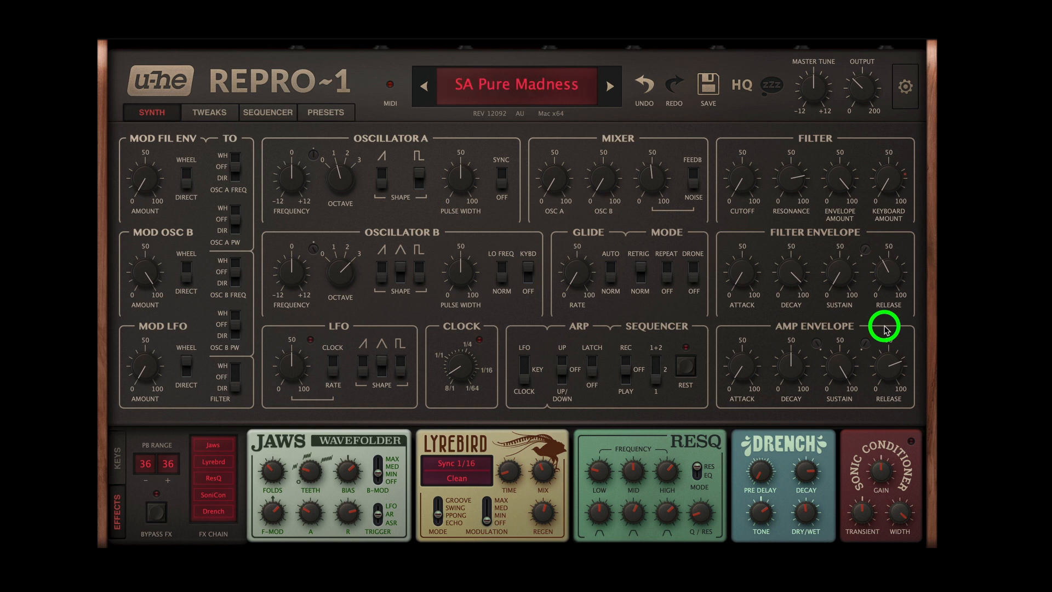
drag(885, 329, 884, 243)
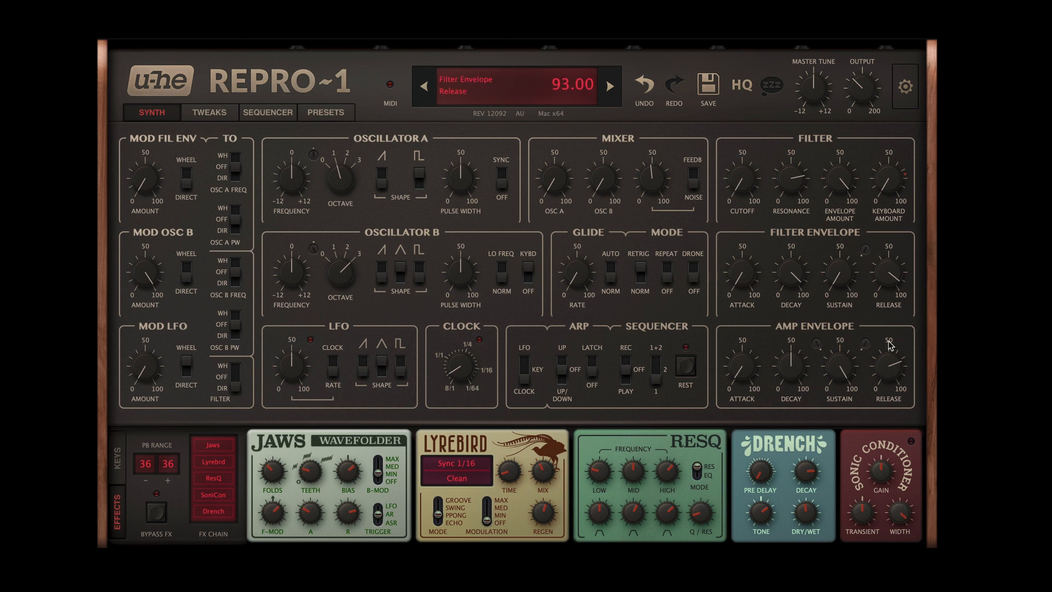
drag(889, 367, 888, 325)
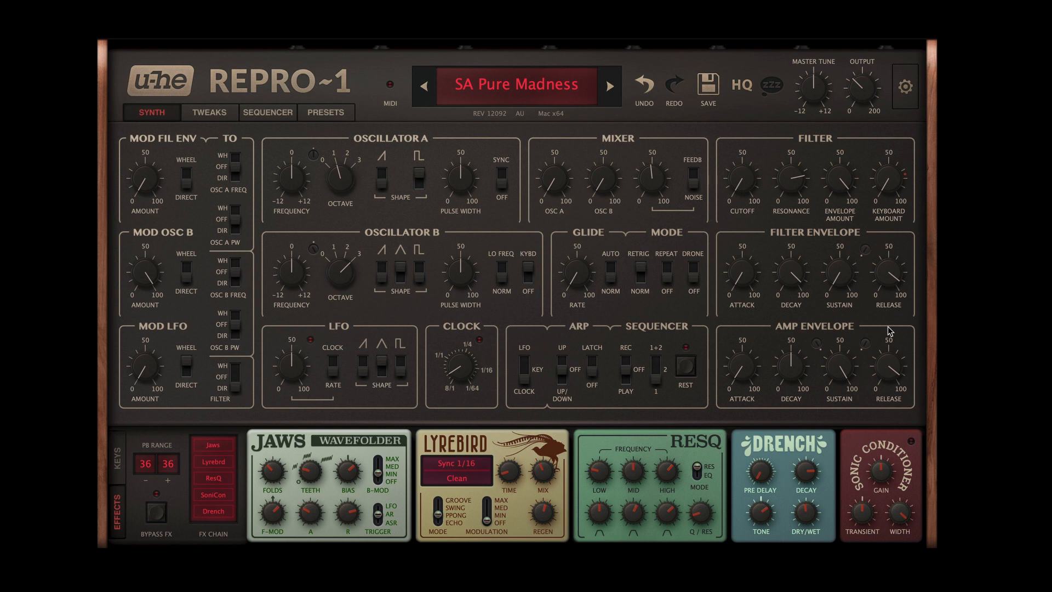
mouse_move(888, 332)
mouse_down()
mouse_move(885, 411)
mouse_move(886, 331)
mouse_up()
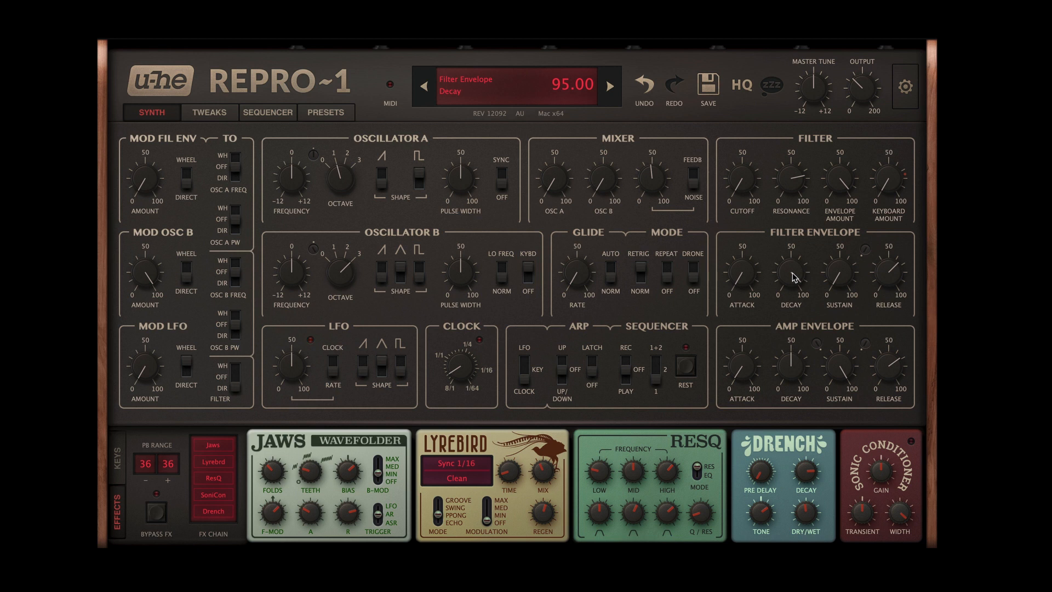
Step: Try a slow filter envelope attack with decay shortened to 70, return the attack to 0, and lengthen the decay
mouse_move(792, 273)
drag(790, 277, 777, 315)
drag(747, 280, 746, 213)
mouse_move(796, 276)
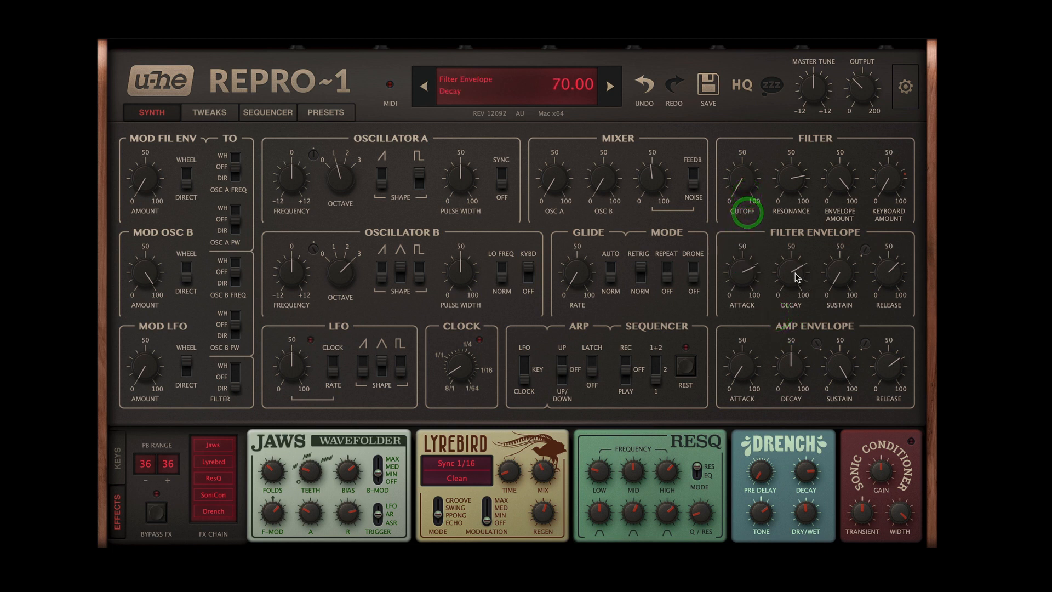
drag(797, 276, 798, 263)
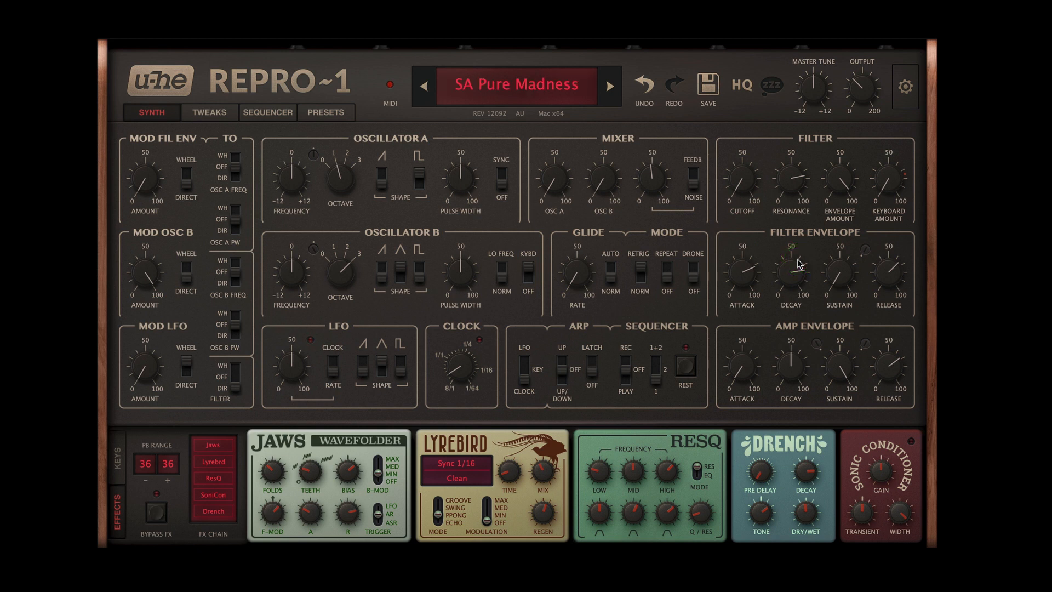
drag(736, 273, 727, 464)
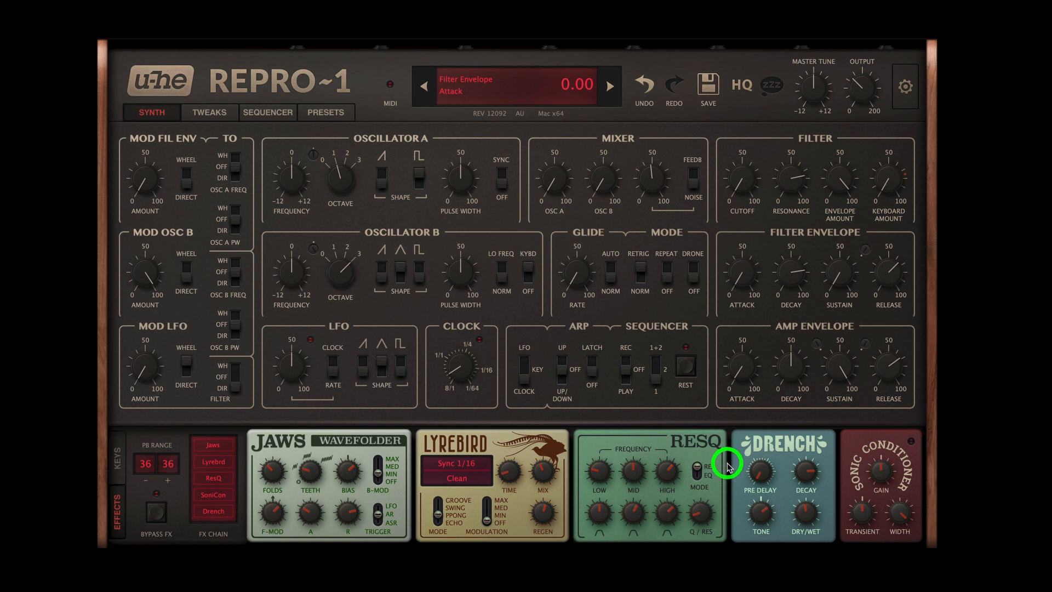
drag(793, 272, 797, 237)
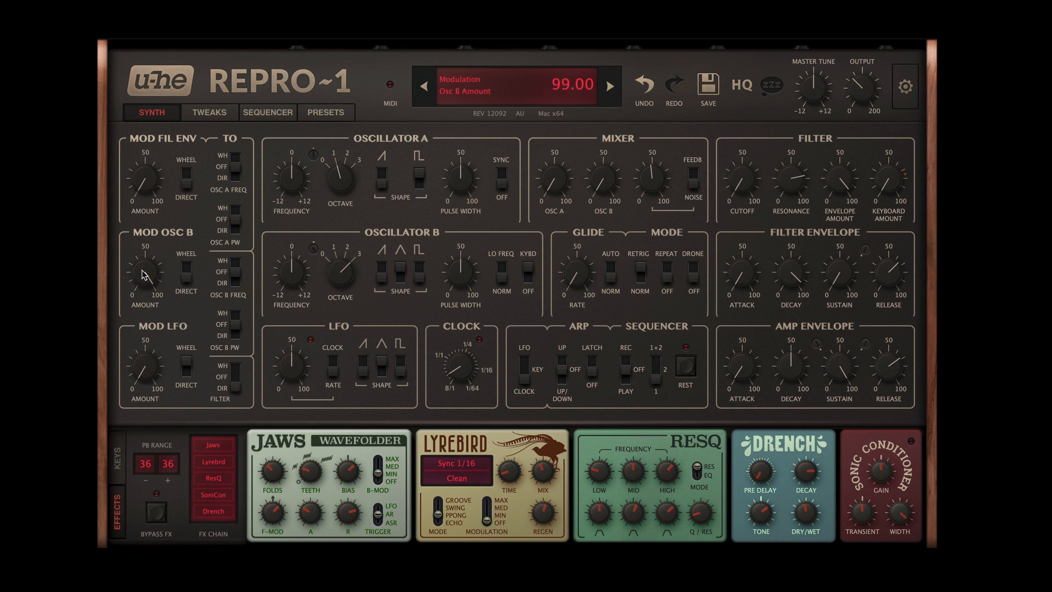
Step: Raise the Osc B modulation amount to its maximum and try its wheel routing before returning it to Direct
drag(146, 271, 145, 240)
drag(145, 274, 144, 271)
click(187, 261)
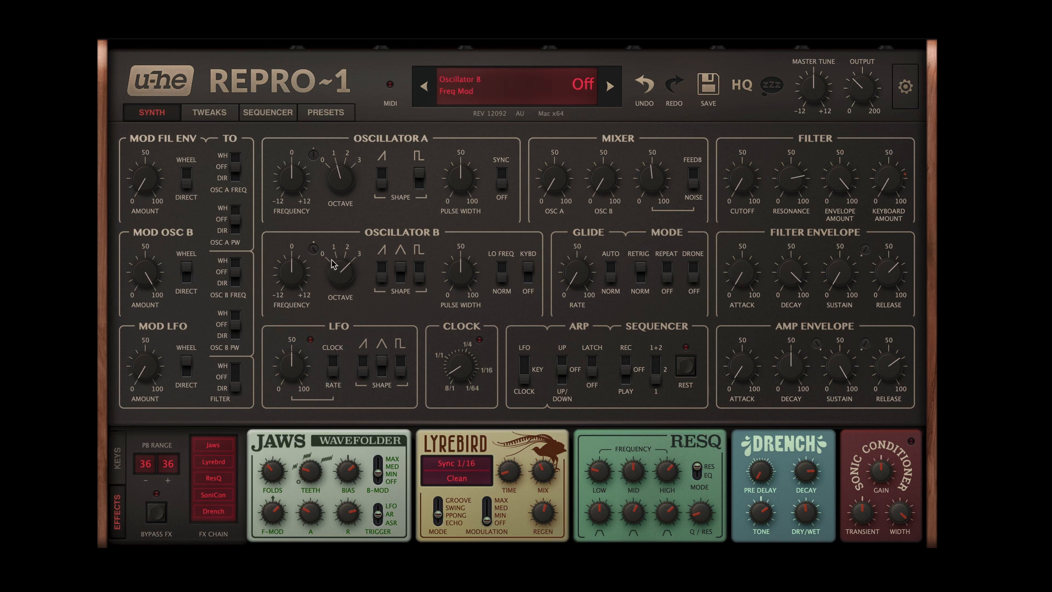
click(185, 280)
click(186, 281)
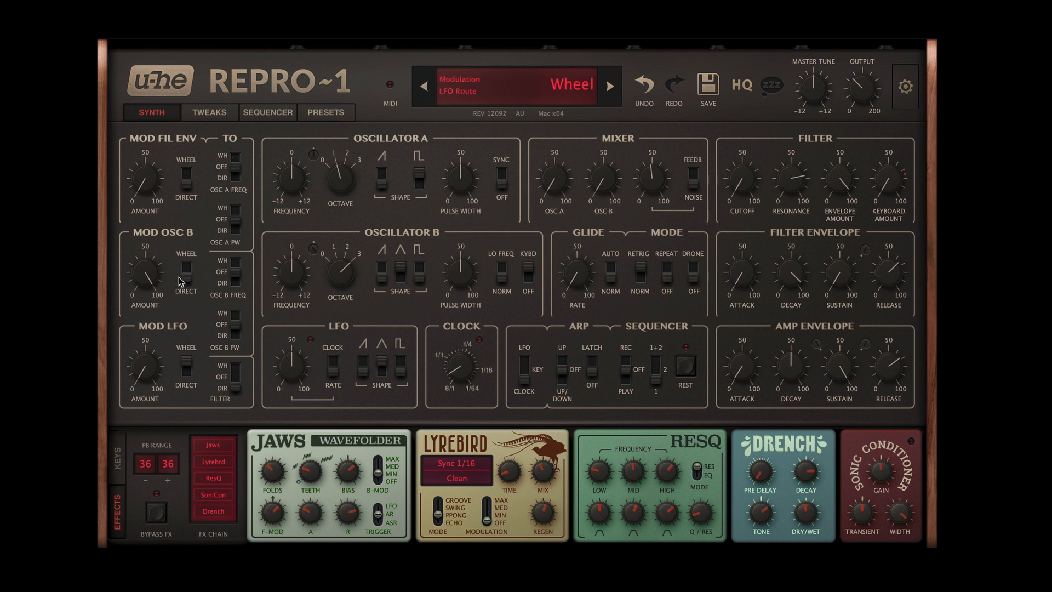
Step: Sweep the Osc B modulation amount from zero up to full while keeping the Osc B mixer level at 0
click(146, 265)
drag(149, 273, 141, 484)
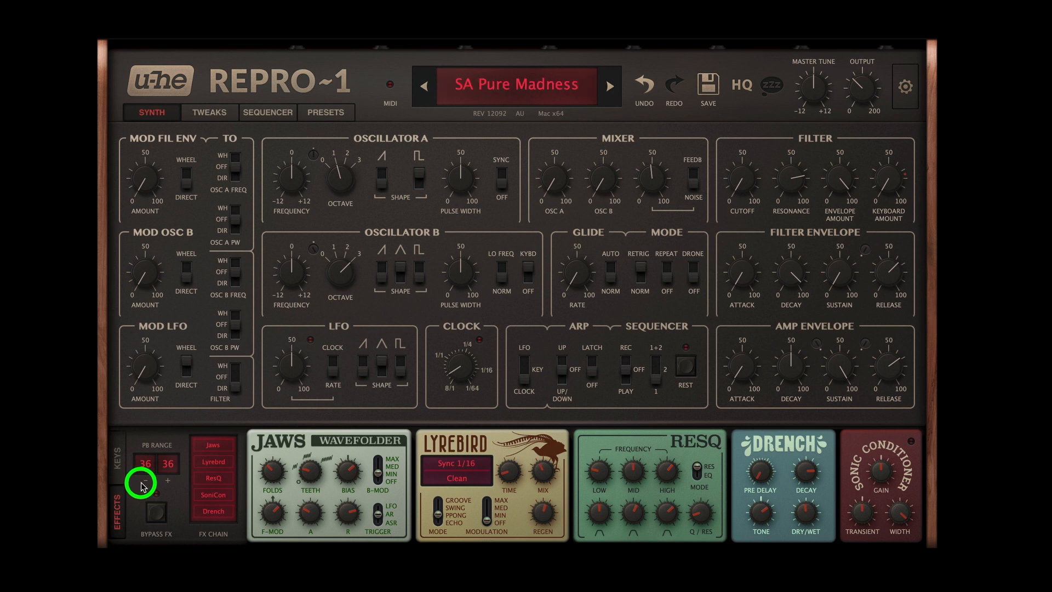
drag(140, 485, 138, 382)
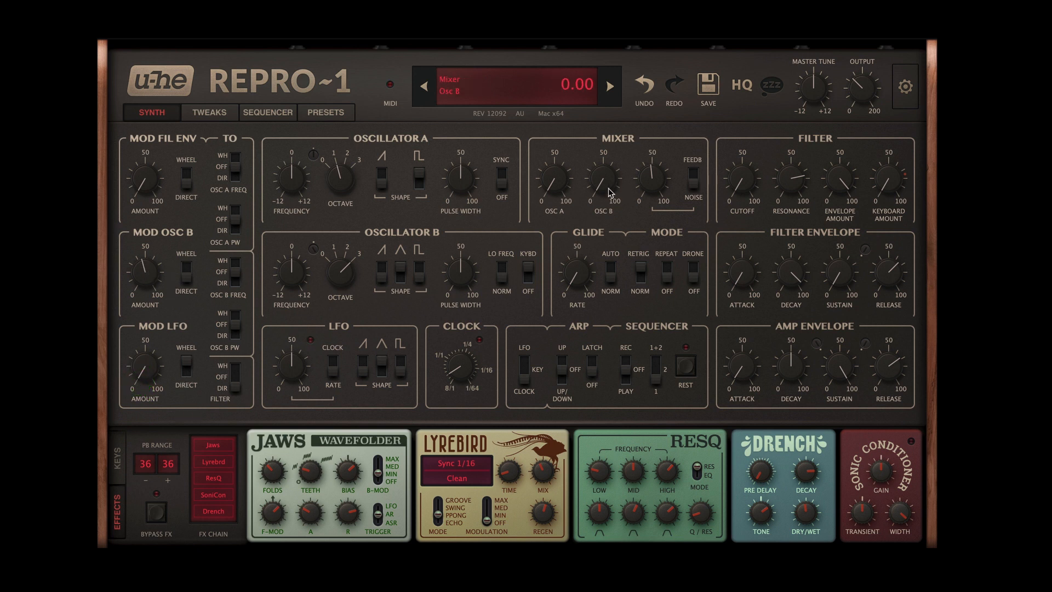
drag(604, 180, 599, 438)
drag(147, 282, 155, 172)
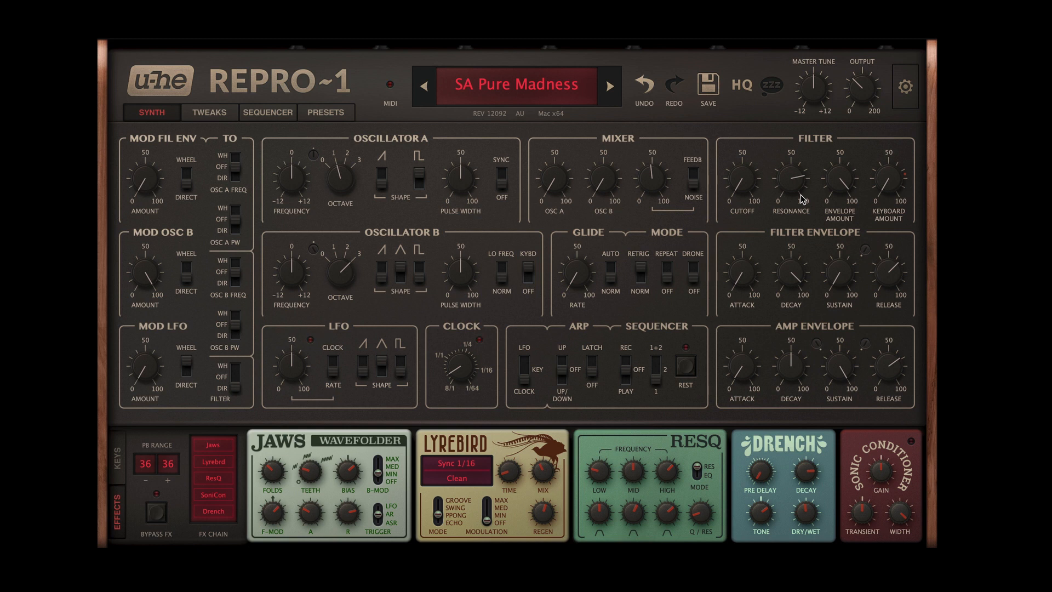
Step: Bring the Osc B modulation amount down to zero once more and raise it back to near its maximum
drag(160, 280, 135, 523)
drag(150, 278, 160, 103)
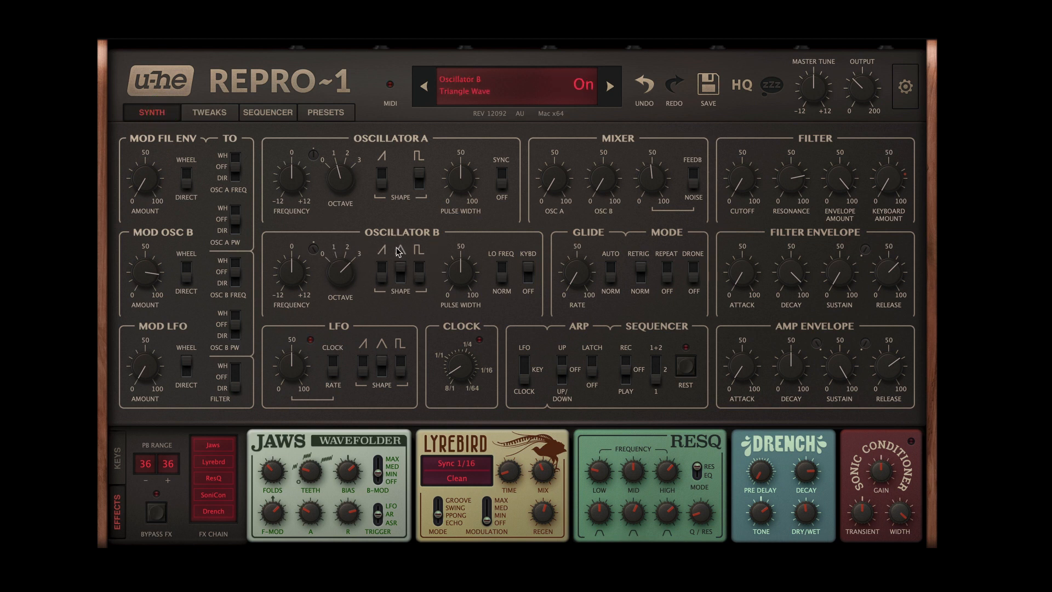
drag(143, 277, 146, 255)
Step: Compare Oscillator B at octave 0 and its lowest frequency with octave 3 and higher frequencies, leaving it at the low tuning
drag(347, 272, 341, 358)
drag(295, 282, 300, 349)
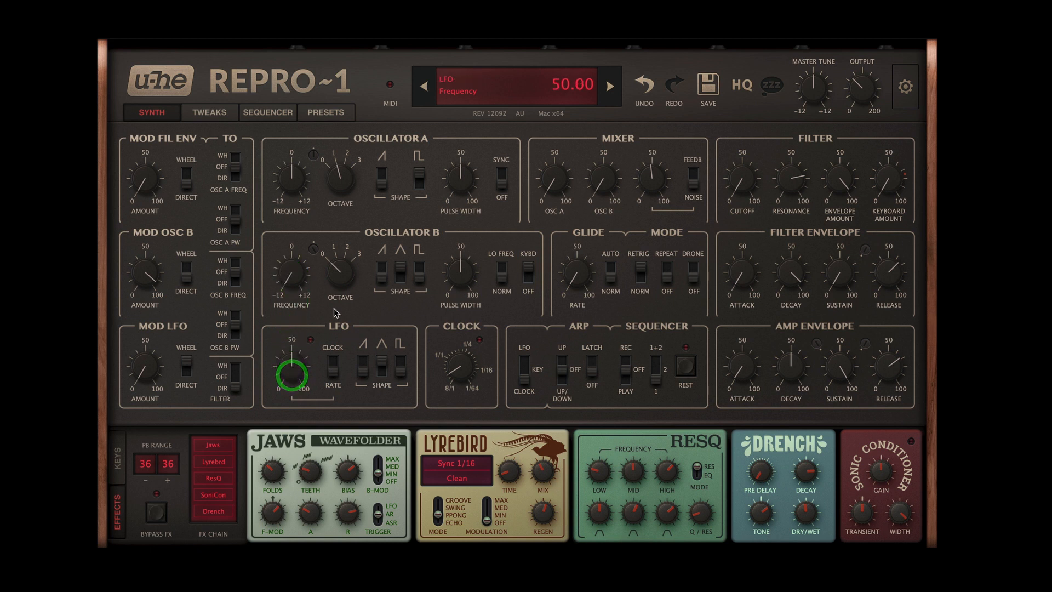
double_click(294, 280)
drag(340, 276, 344, 194)
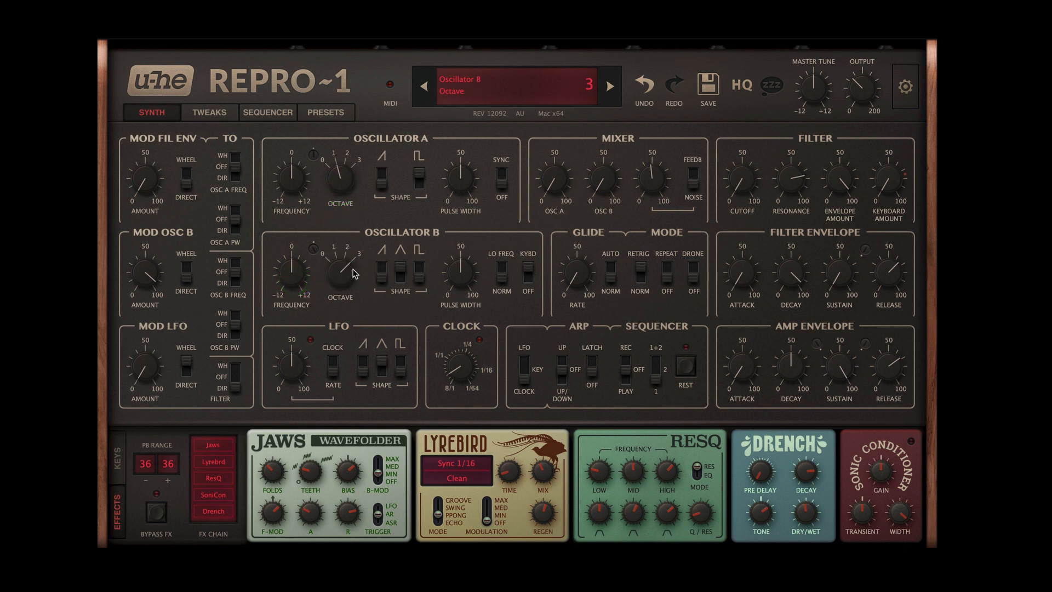
drag(289, 275, 296, 105)
drag(293, 274, 323, 382)
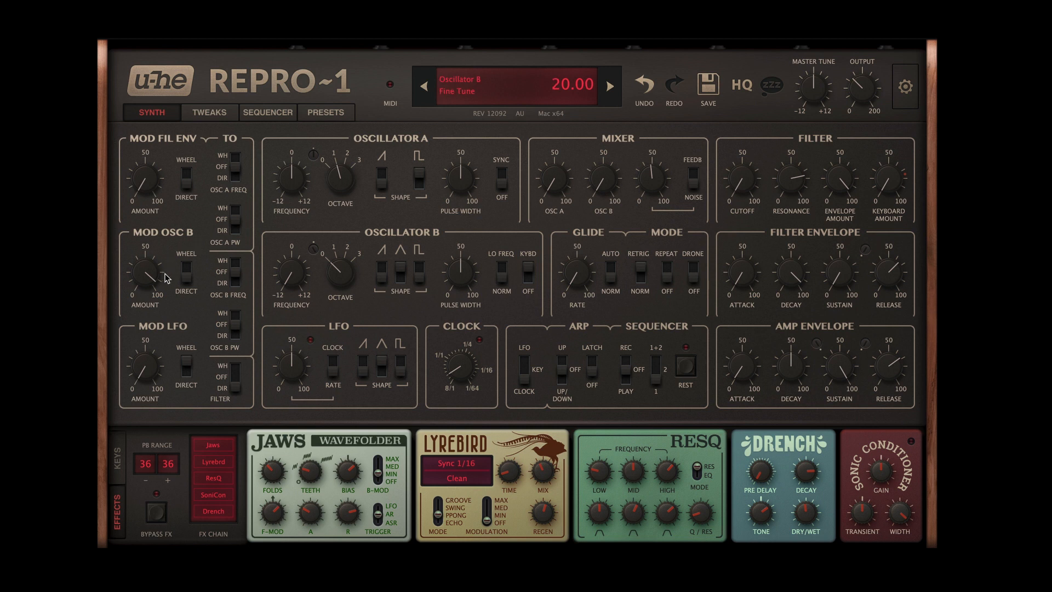
Step: Raise the Osc B modulation amount slightly and switch the Jaws effect back on
click(147, 277)
mouse_move(147, 277)
mouse_down()
mouse_move(144, 359)
mouse_move(146, 263)
mouse_up()
click(219, 445)
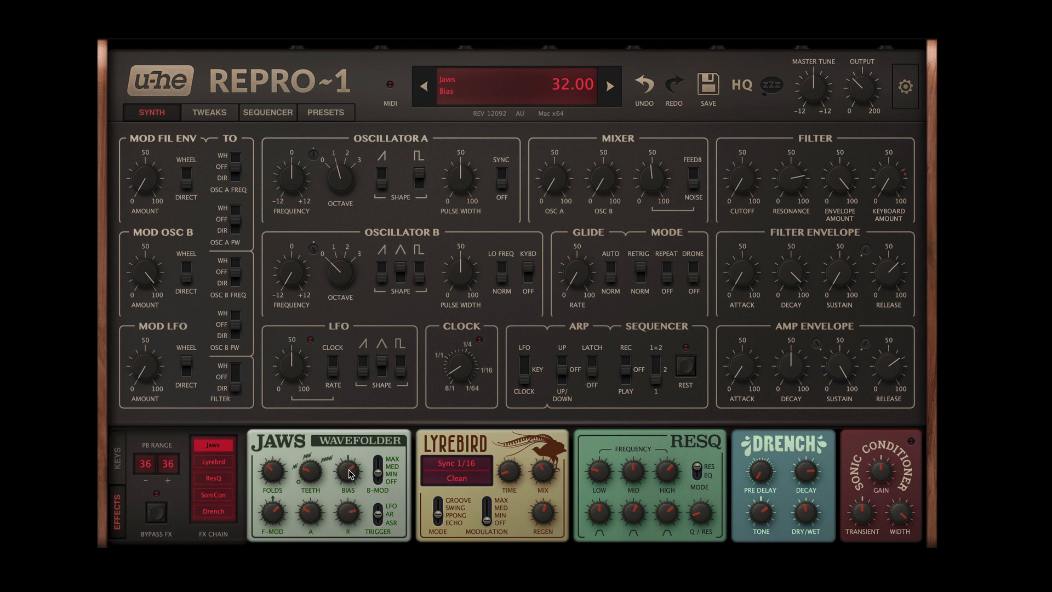
Step: Switch on the Lyrebird, ResQ, SoniCon and Drench effects in the FX chain
click(219, 462)
click(219, 477)
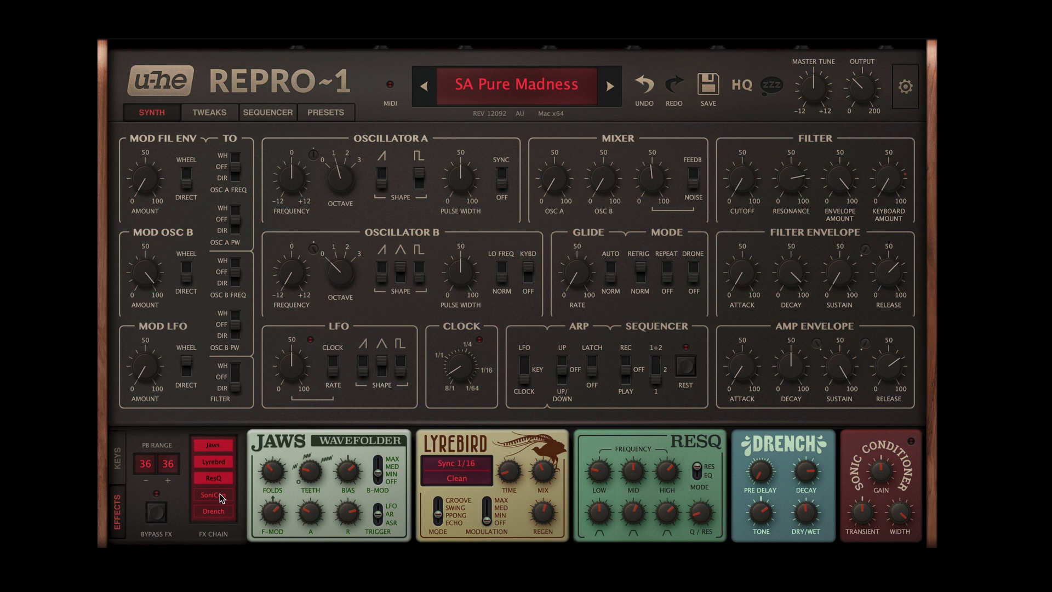
click(221, 497)
click(219, 512)
Step: Check the upward pitch bend range choices, keeping 36, and reload SA Pure Madness by stepping to the following preset and back
click(172, 466)
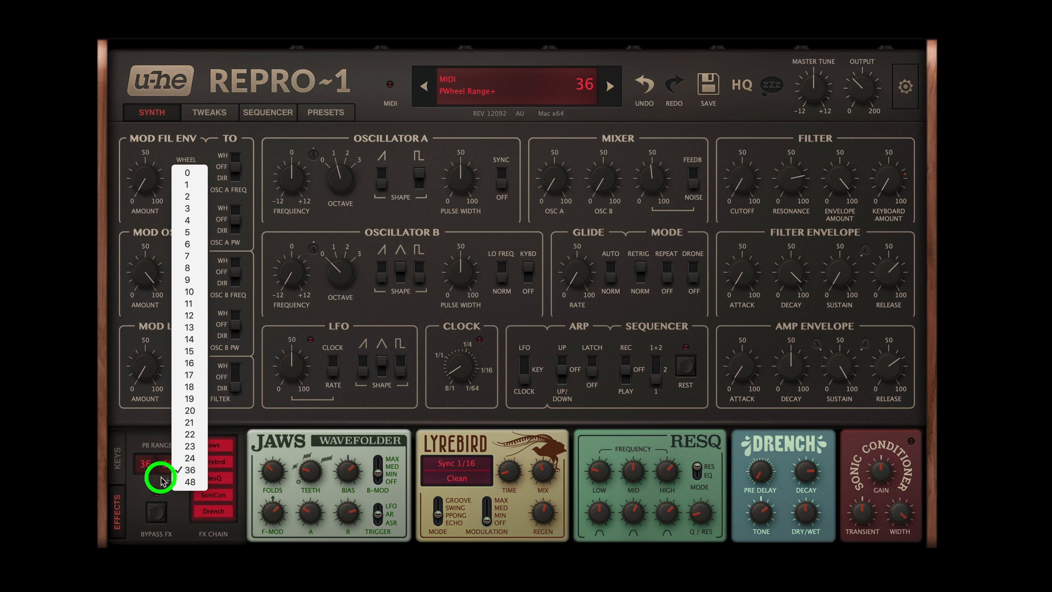
click(162, 481)
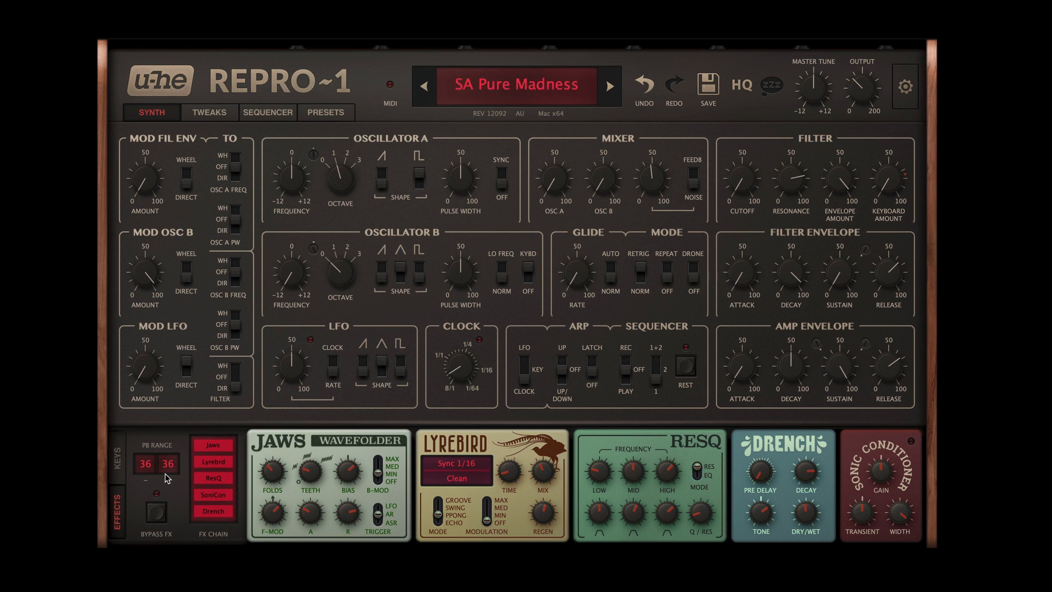
click(609, 87)
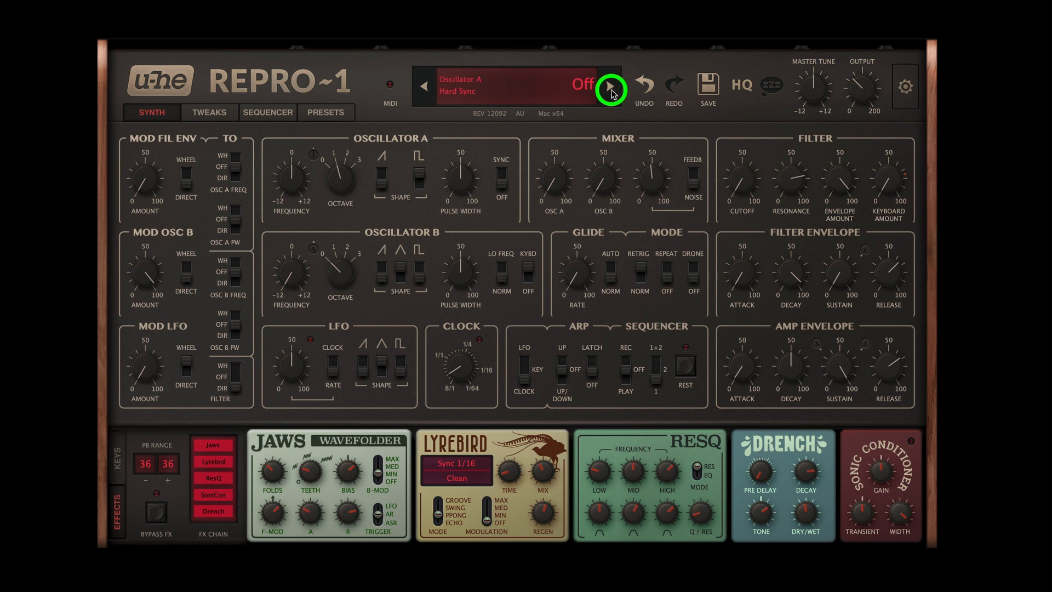
click(423, 86)
Step: Lower Oscillator B's octave to 0 and bring up the keyboard with the Perform controls
mouse_move(485, 389)
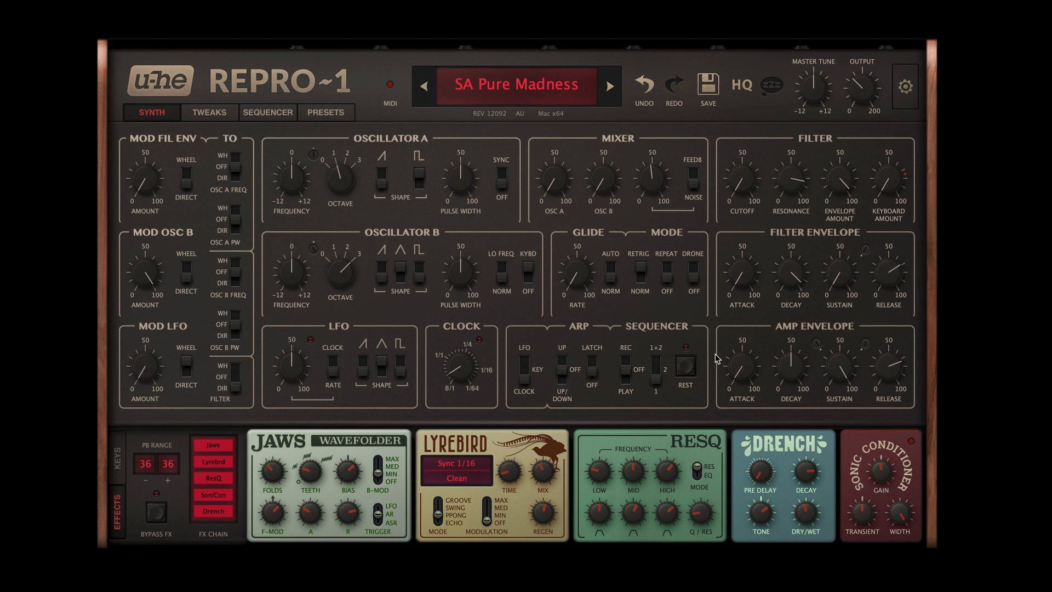
drag(342, 272, 322, 370)
click(119, 459)
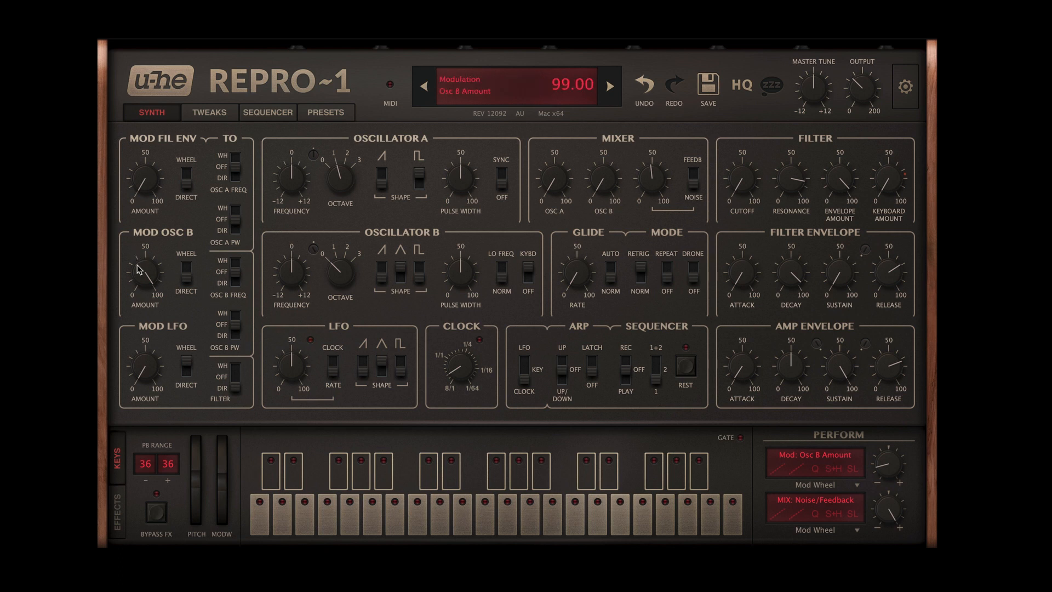
Step: Vary the Osc B modulation amount around its upper range, and raise Oscillator B's octave to 3
drag(137, 262, 144, 276)
mouse_move(887, 459)
mouse_move(141, 265)
mouse_down()
mouse_move(138, 343)
mouse_move(141, 281)
mouse_up()
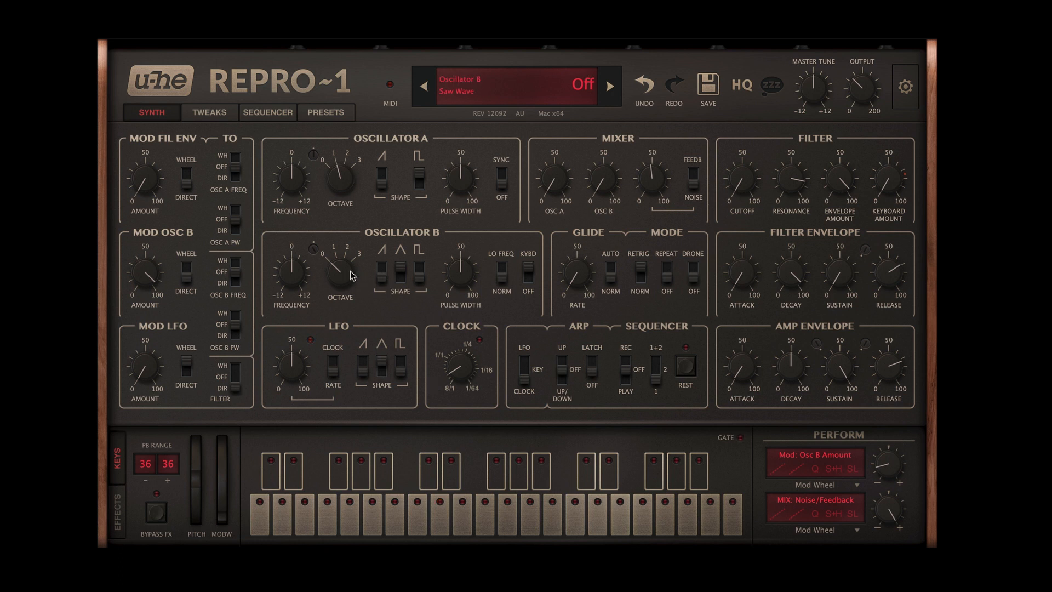
drag(348, 270, 355, 165)
Step: Restore SA Pure Madness to its stored settings by stepping to the following preset and back
click(609, 86)
click(609, 86)
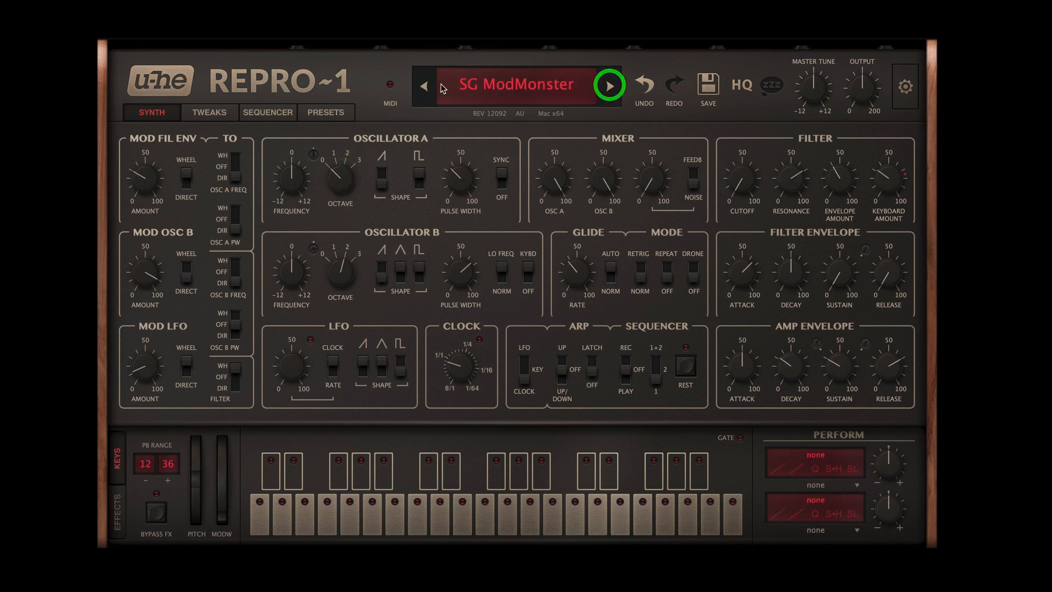
click(424, 86)
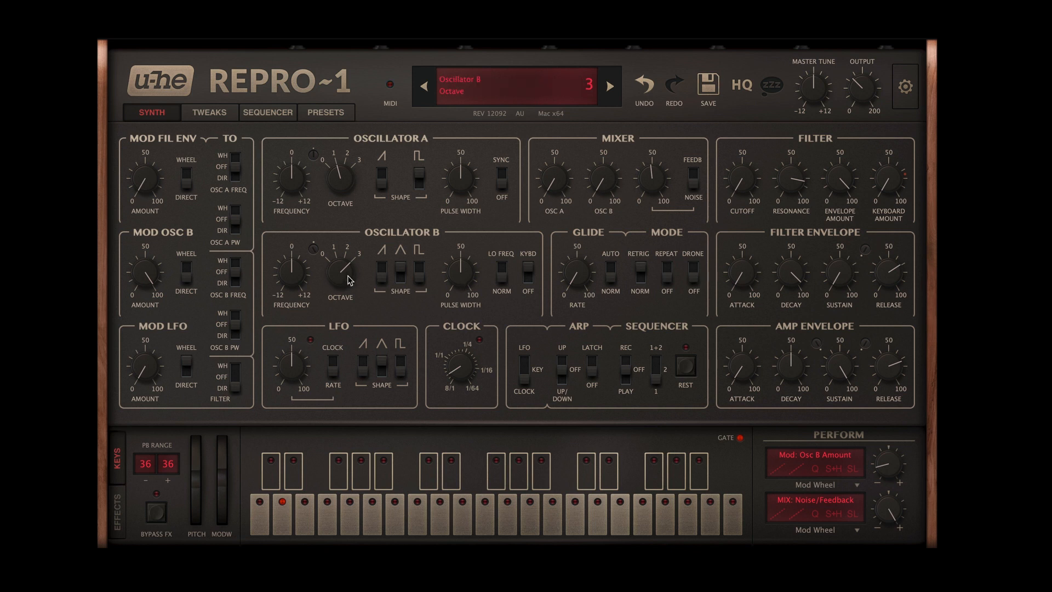
Step: Compare Oscillator B at octaves 0 and 3, and check the mod wheel depths for Osc B Amount and Noise/Feedback
drag(342, 277, 344, 352)
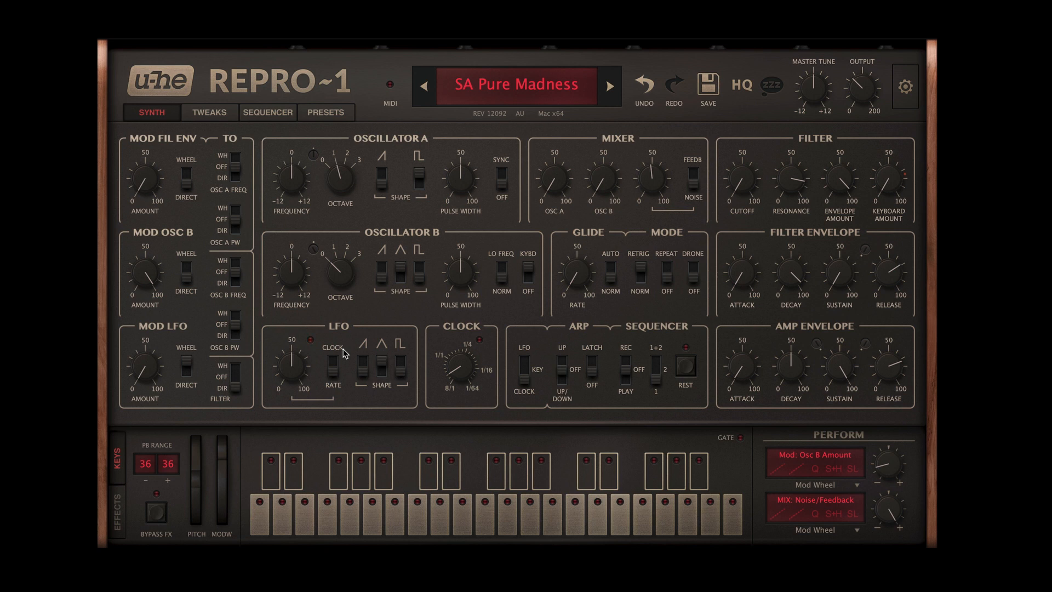
drag(892, 464, 892, 464)
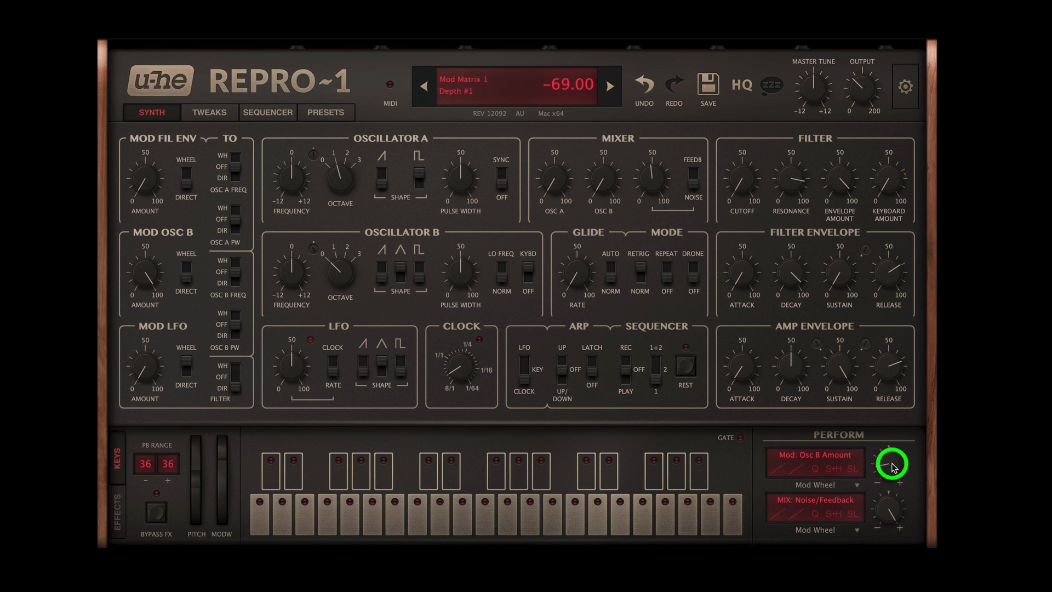
drag(352, 272, 352, 160)
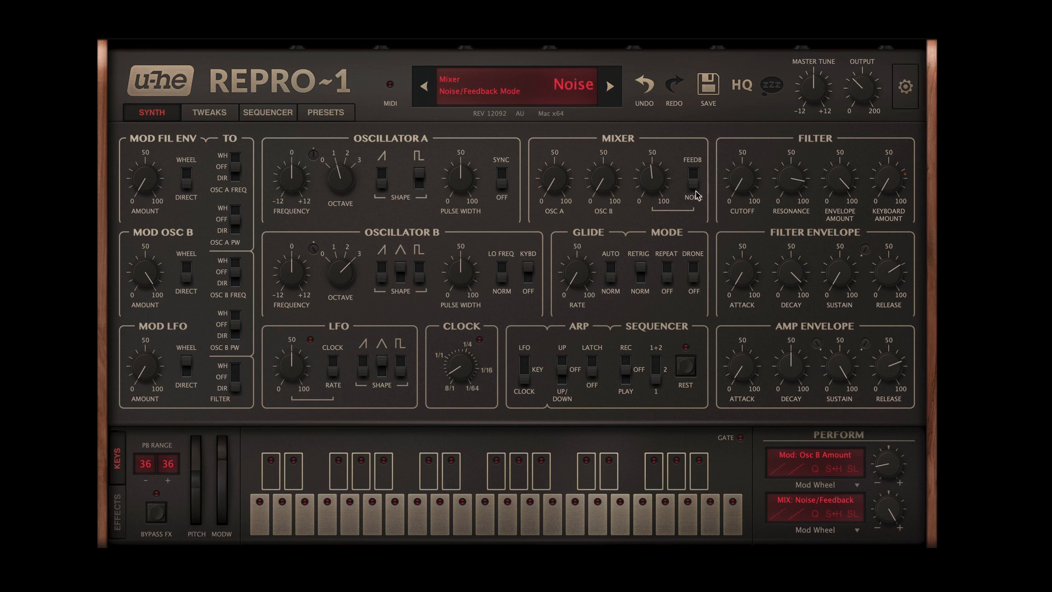
click(888, 508)
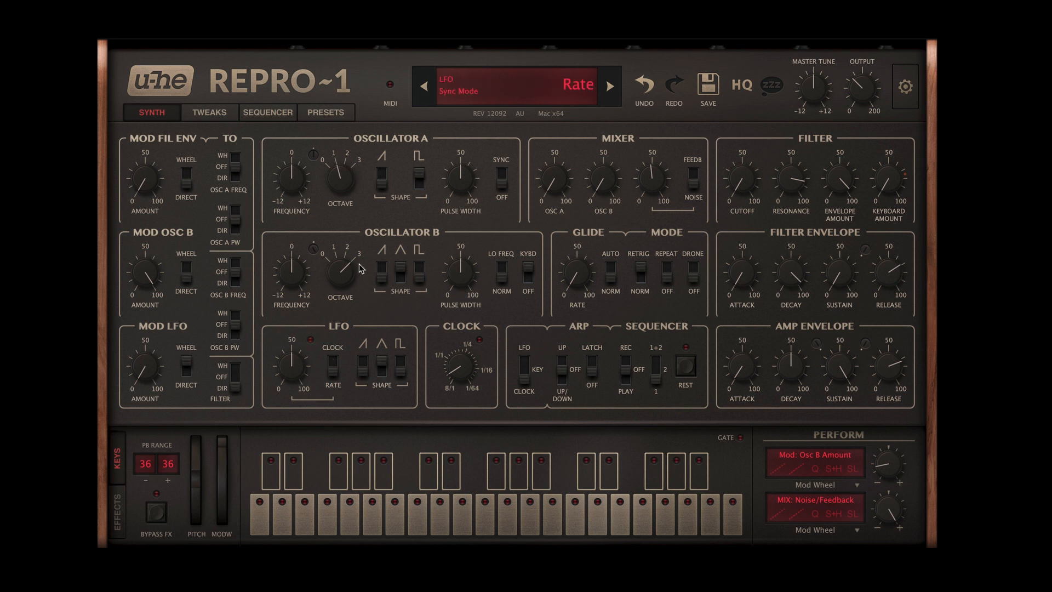
Step: Drop Oscillator B to octave 0 and frequency -12, and raise the filter cutoff slightly
drag(342, 277, 340, 353)
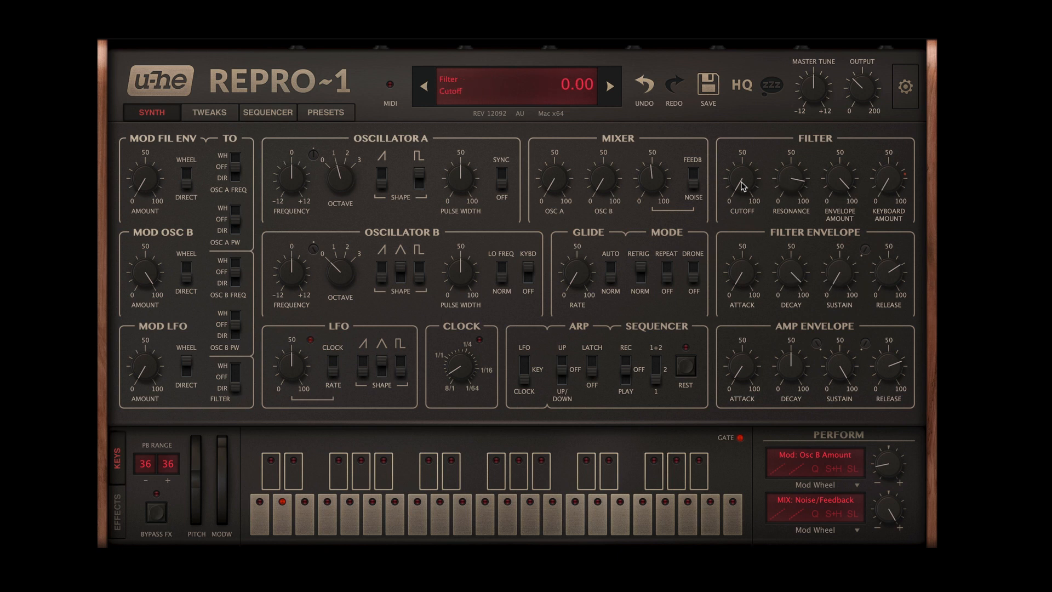
mouse_move(741, 178)
mouse_down()
mouse_move(737, 141)
mouse_move(738, 171)
mouse_up()
drag(290, 274, 291, 389)
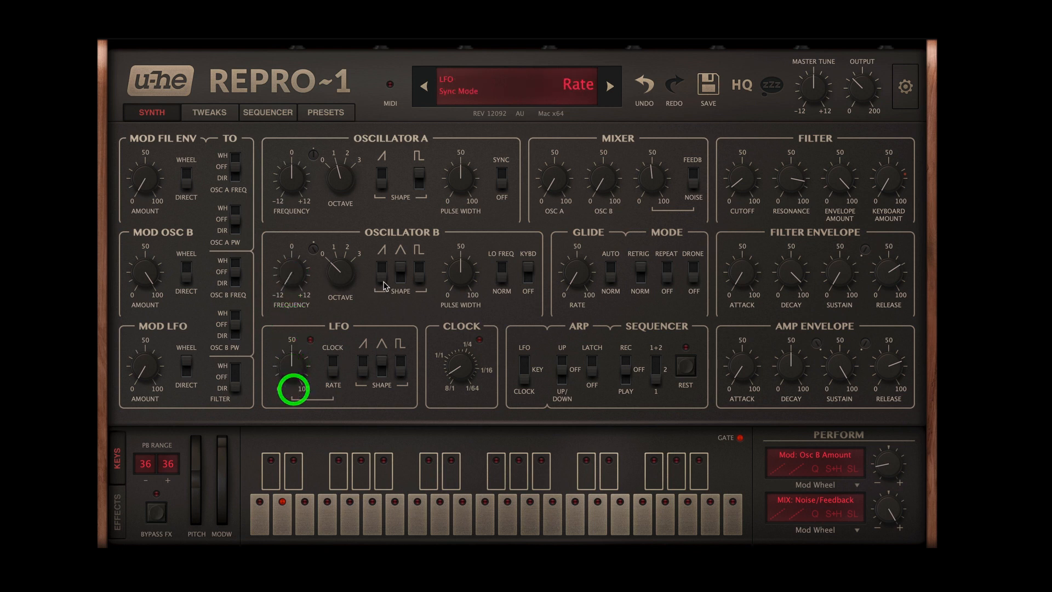
Step: Change Oscillator B's shape from triangle to saw, and raise it to octave 3 with the frequency just below 0
click(381, 266)
click(398, 272)
drag(398, 270, 340, 192)
drag(288, 283, 293, 181)
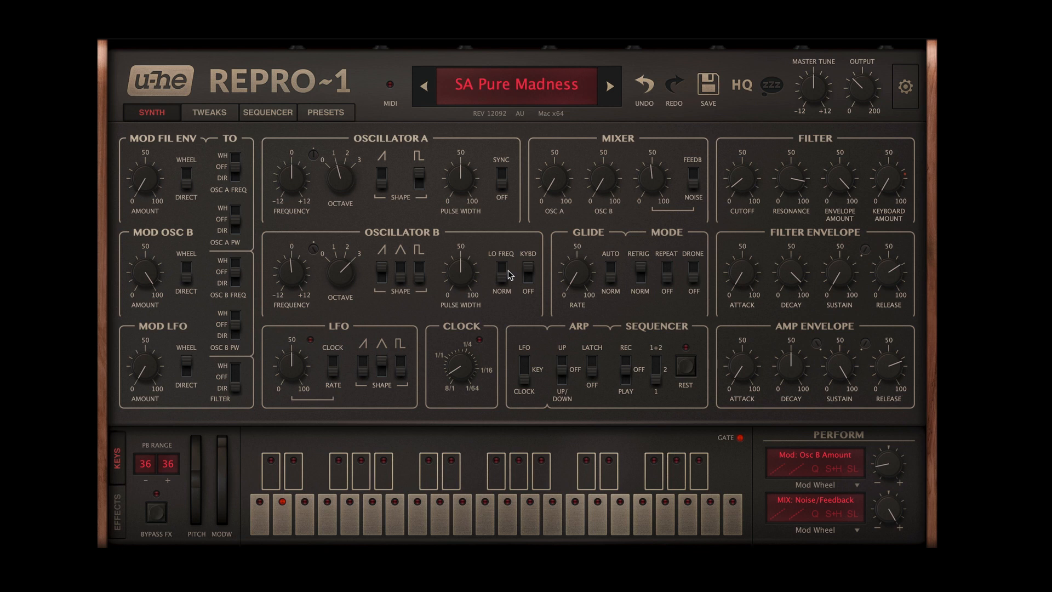
Step: Lower the filter cutoff to near zero and check the filter envelope amount
drag(740, 180, 738, 197)
click(840, 178)
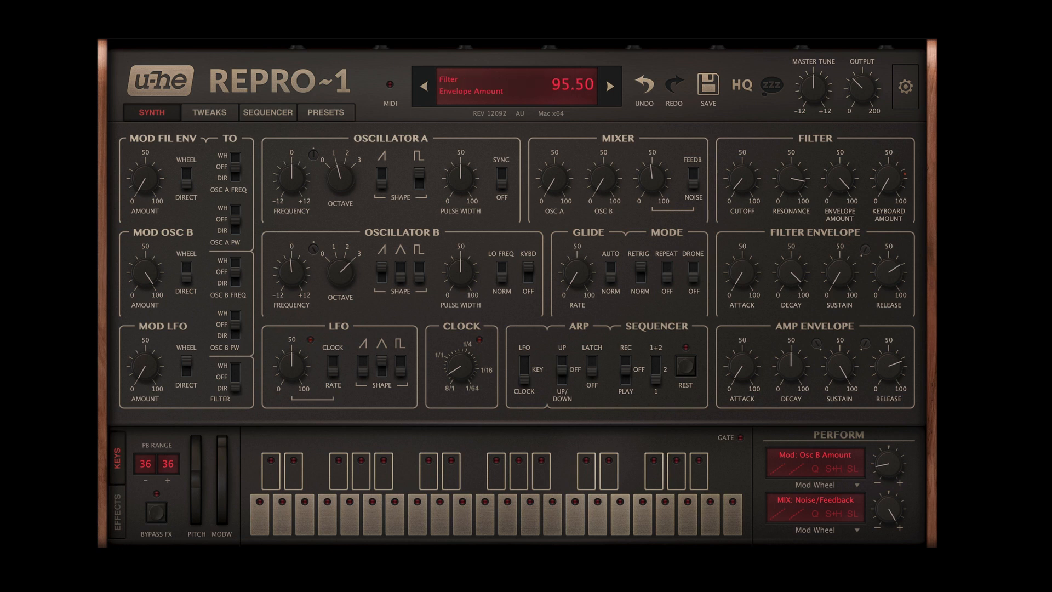